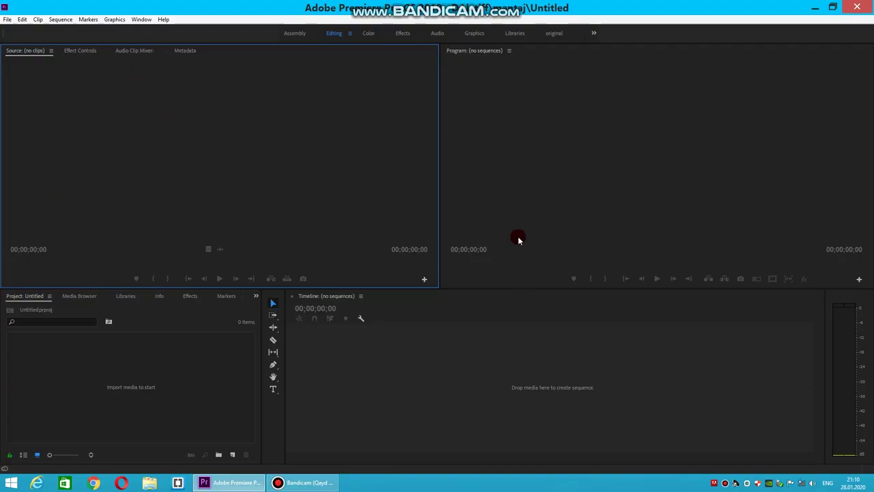
Look through the workspace panels: Timeline, Project, Source, Effect Controls, Audio Clip Mixer and Metadata.
left_click(487, 185)
left_click(294, 168)
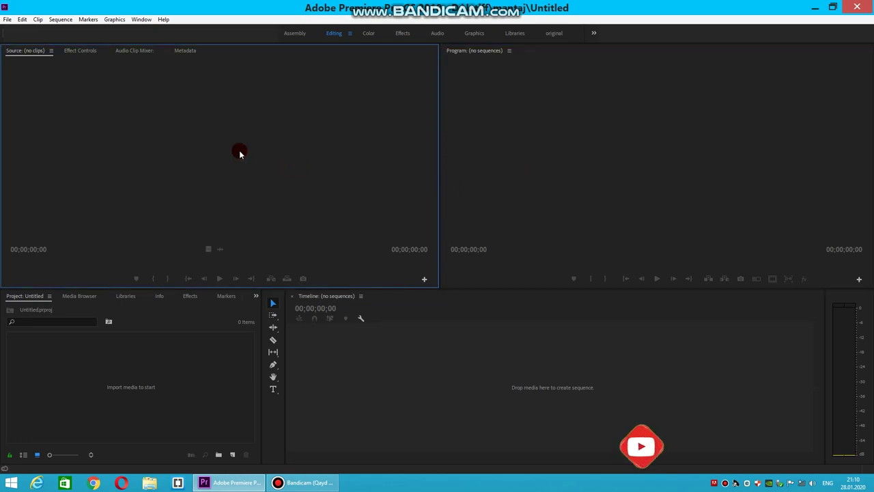
left_click(658, 117)
left_click(501, 359)
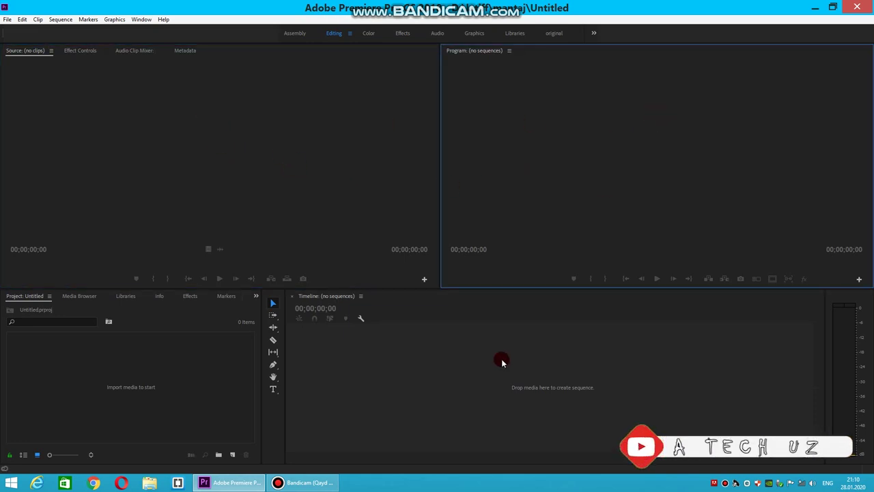
left_click(127, 377)
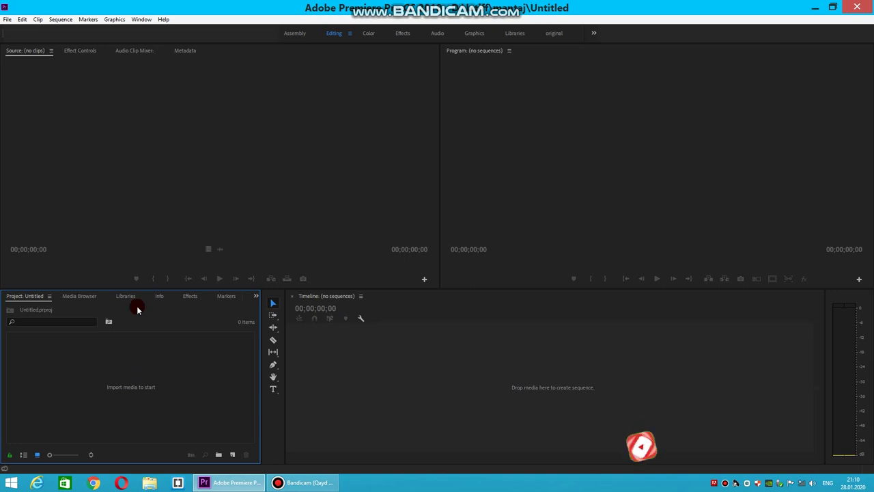
left_click(123, 150)
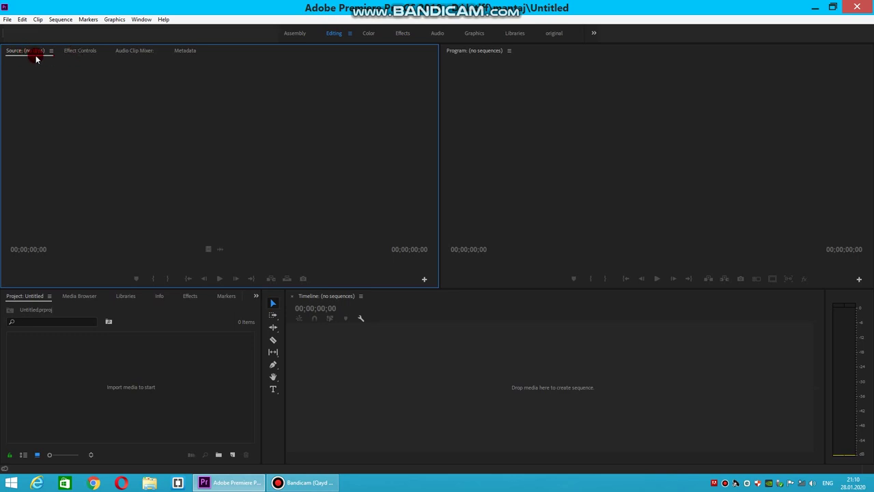
left_click(75, 52)
left_click(130, 51)
left_click(183, 50)
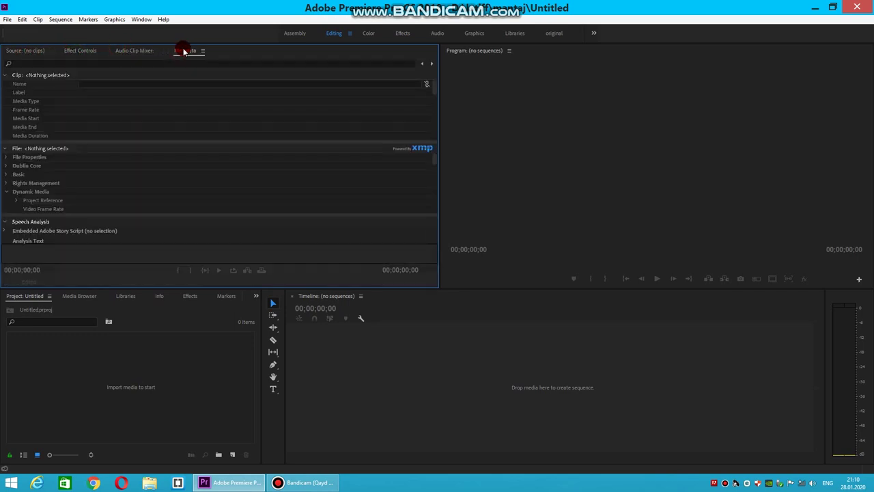
left_click(138, 20)
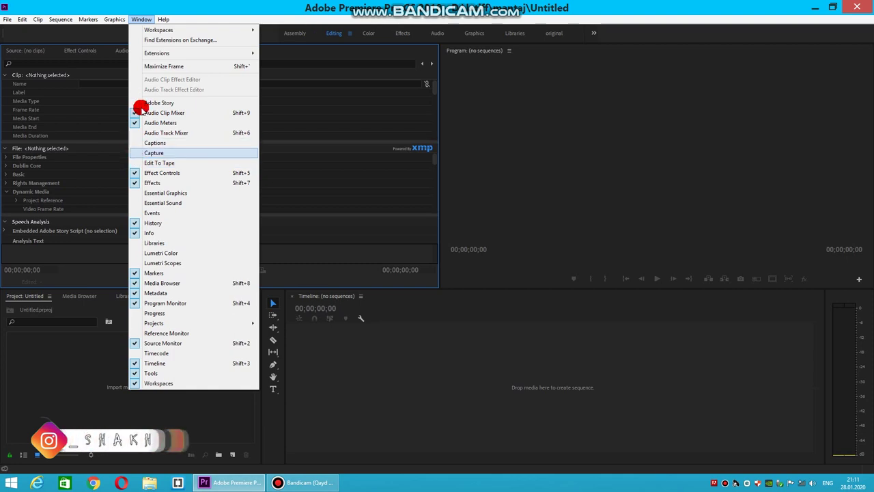
left_click(140, 19)
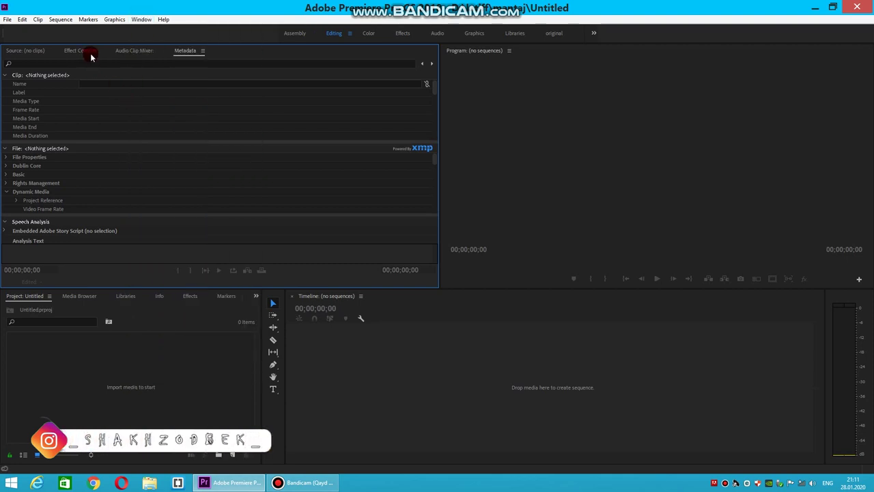
left_click(28, 53)
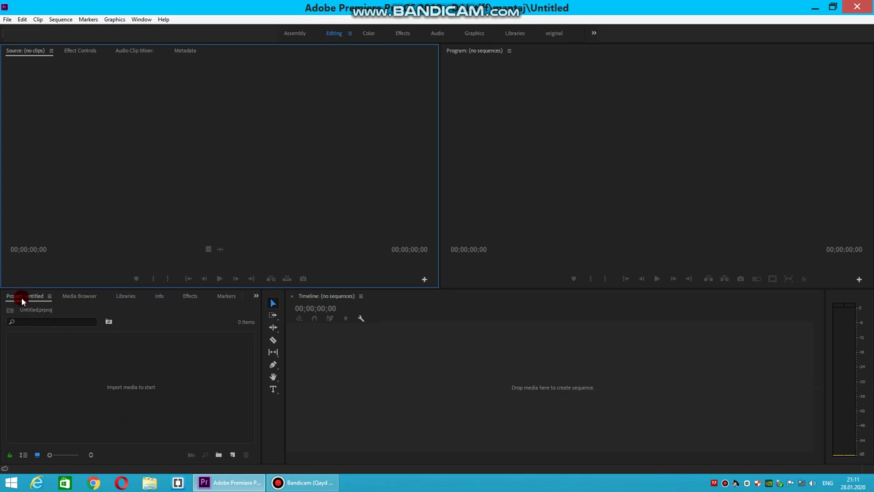
Create Sequence 01 from New Item > Sequence using the Canon XF MPEG2 1080p preset.
left_click(118, 378)
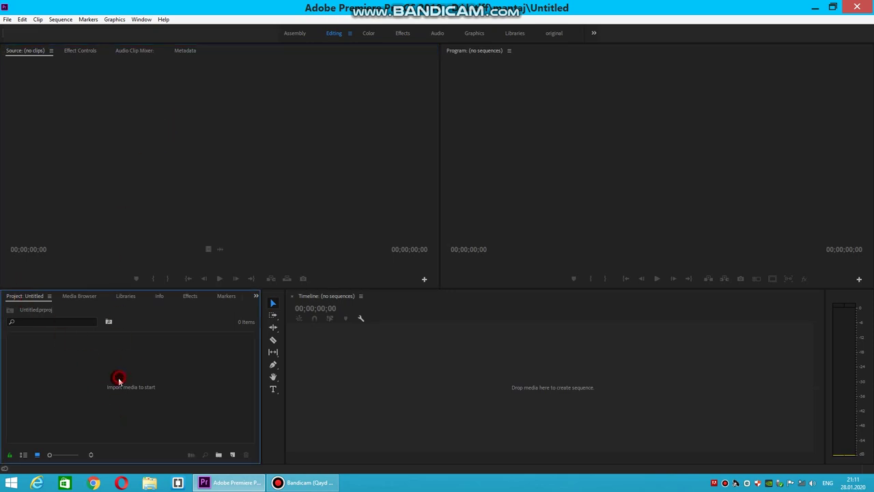
left_click(233, 455)
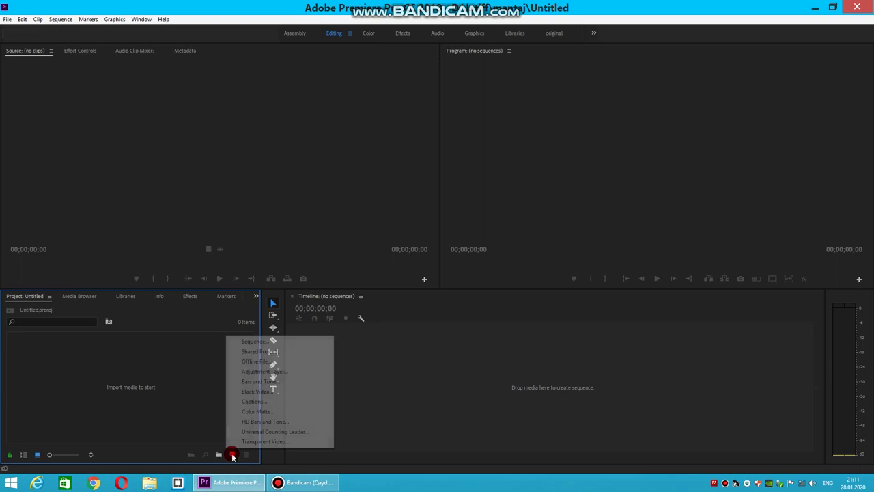
left_click(253, 343)
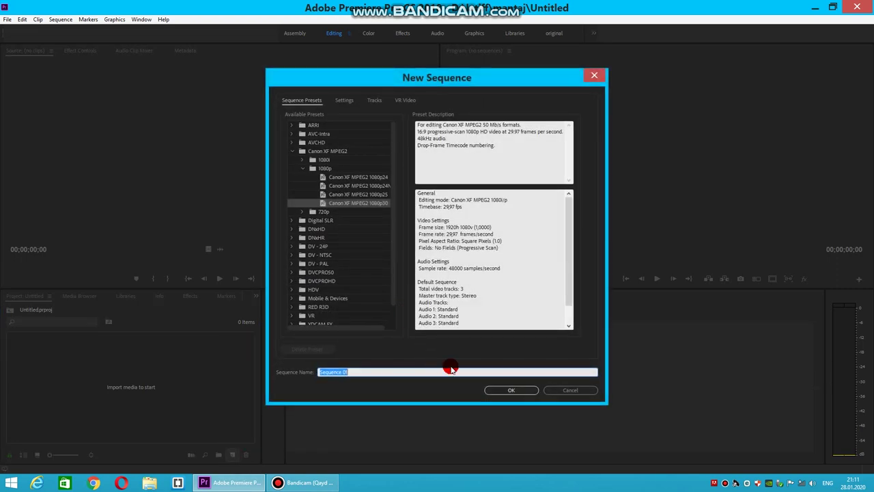
left_click(509, 392)
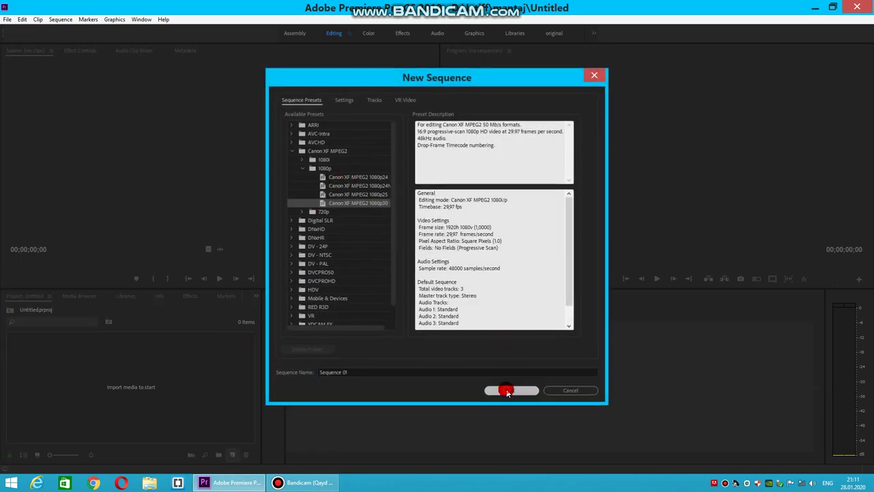
left_click(123, 391)
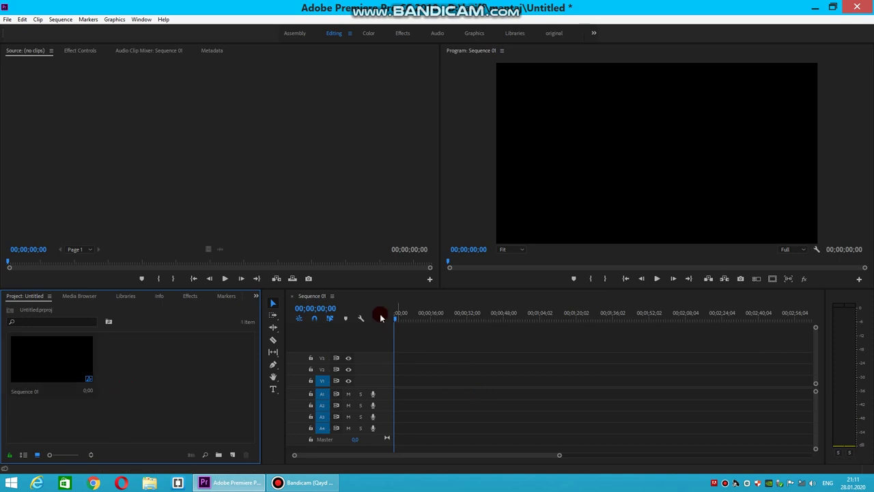
Browse the computer's drives in the Media Browser.
left_click(107, 84)
left_click(75, 296)
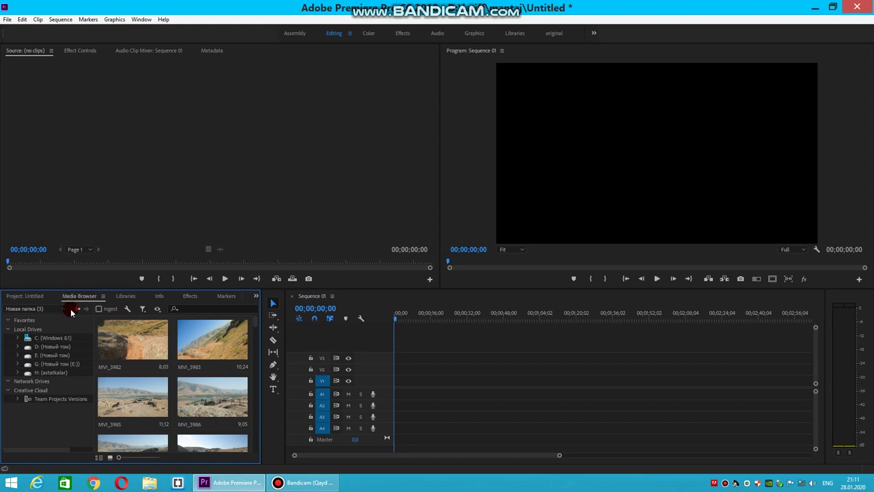
left_click(44, 374)
left_click(14, 359)
scroll(257, 325, "down", 3)
left_click(341, 360)
left_click(523, 372)
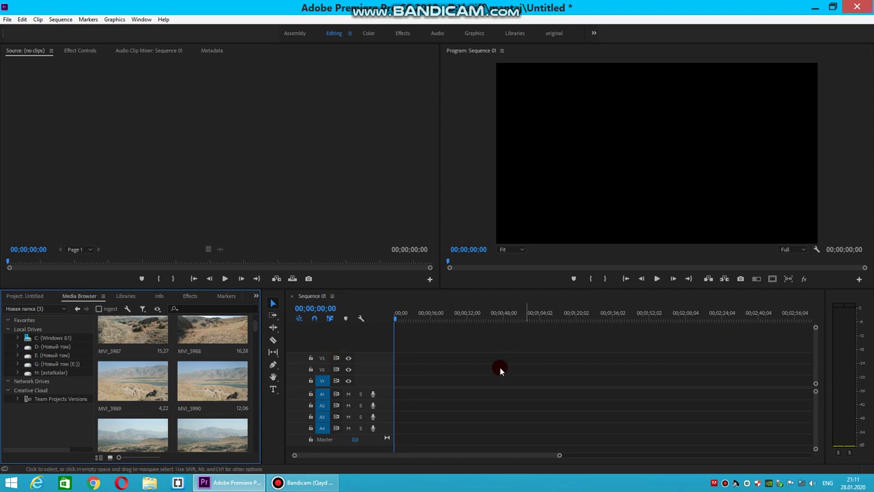
Expand the D: drive and drag MVI_3991 onto Sequence 01's timeline.
left_click(17, 347)
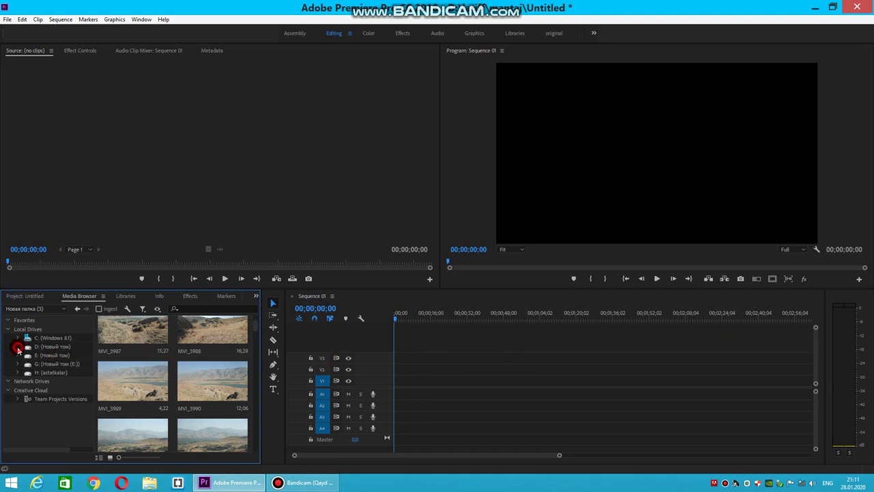
scroll(145, 356, "up", 3)
left_click(124, 344)
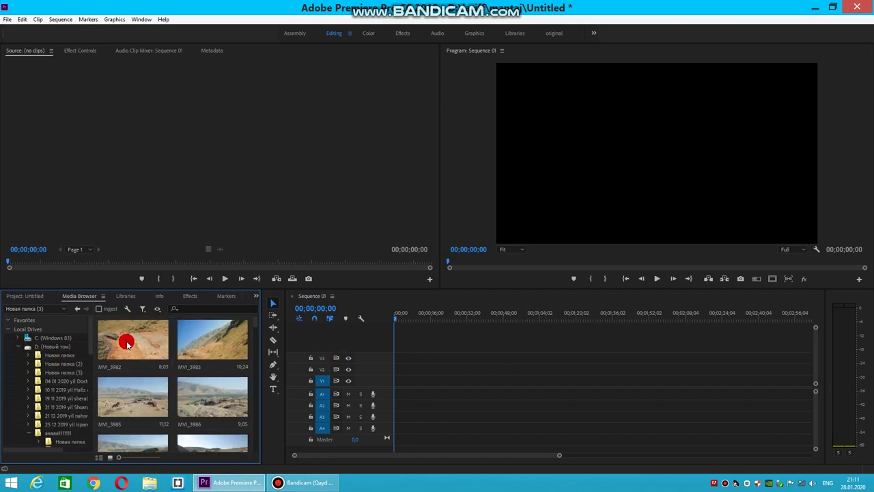
scroll(171, 369, "down", 3)
mouse_move(142, 392)
left_mouse_down()
mouse_move(462, 437)
mouse_move(394, 401)
left_mouse_up()
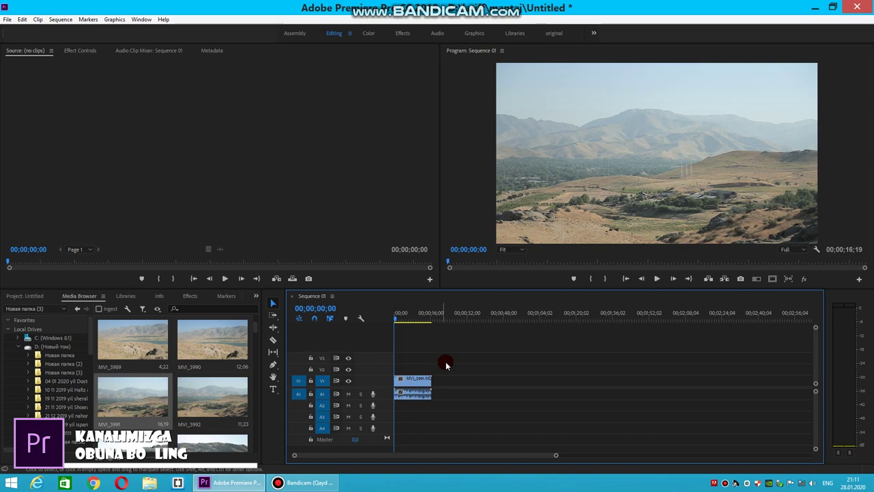
left_click(639, 116)
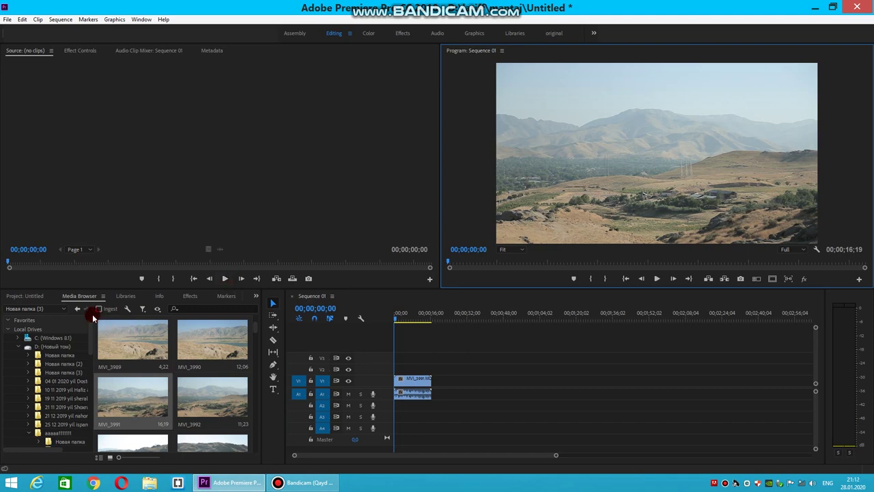
left_click(19, 298)
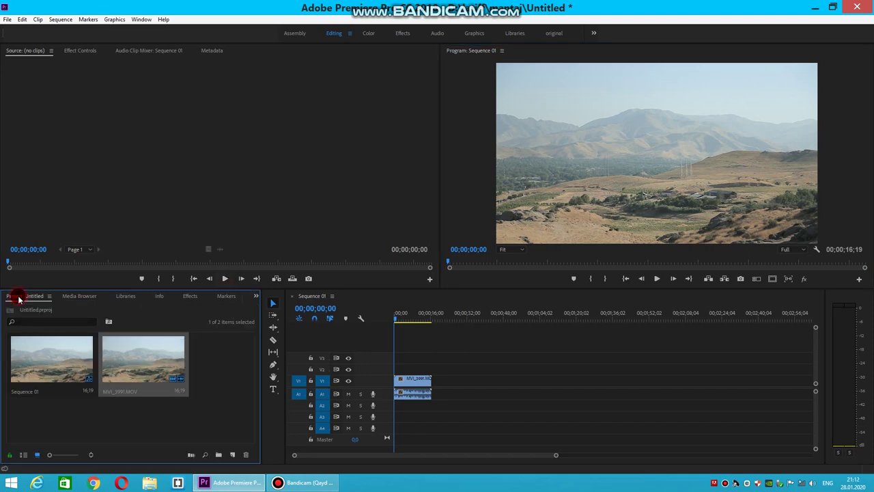
left_click(54, 421)
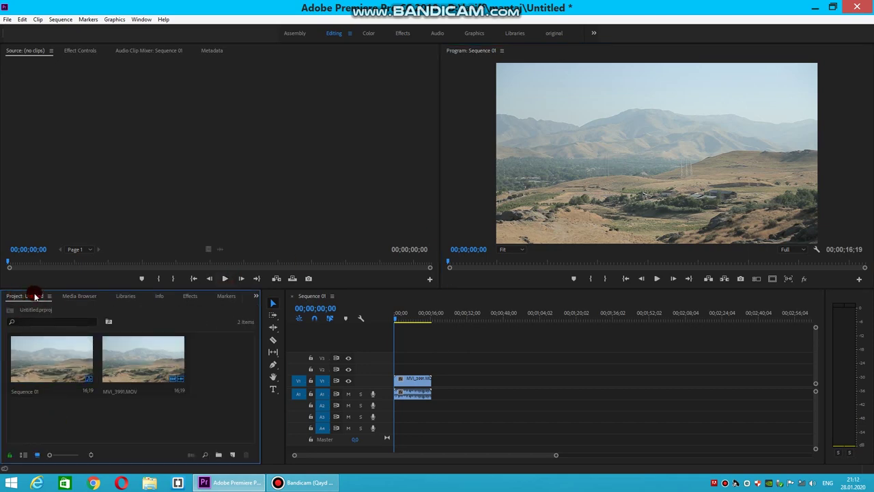
left_click(23, 455)
left_click(54, 353)
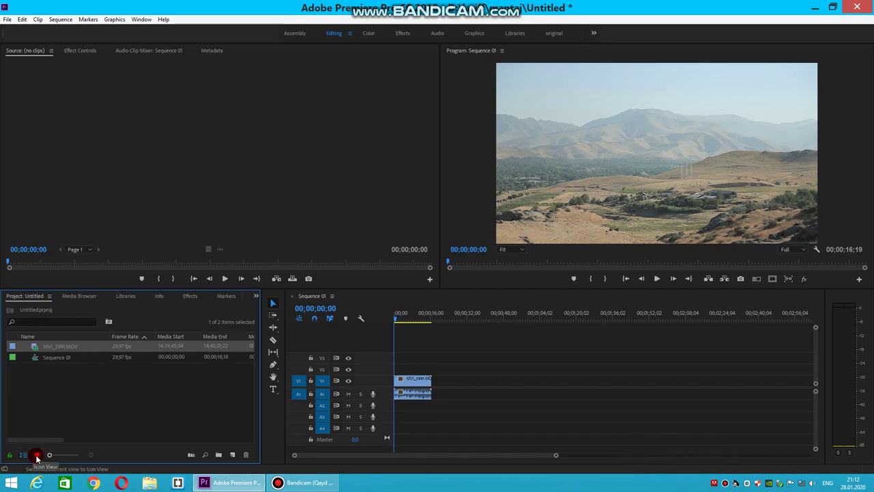
left_click(37, 455)
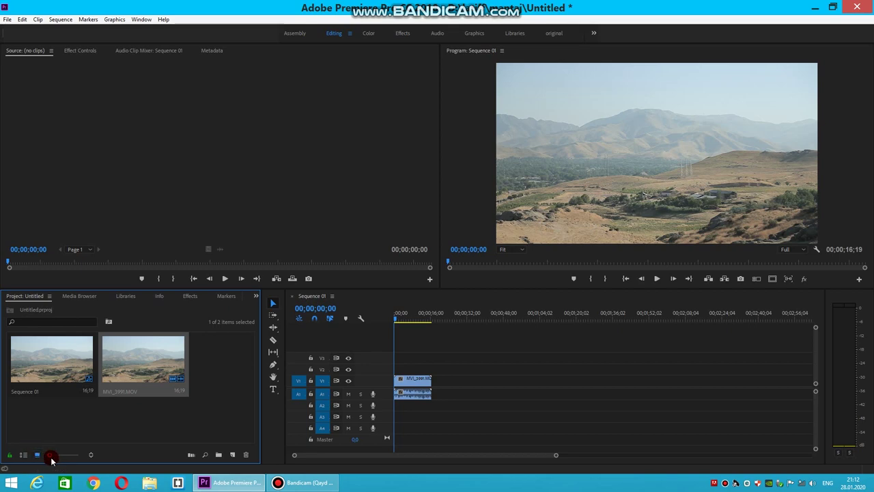
mouse_move(50, 457)
left_mouse_down()
mouse_move(78, 458)
mouse_move(47, 456)
left_mouse_up()
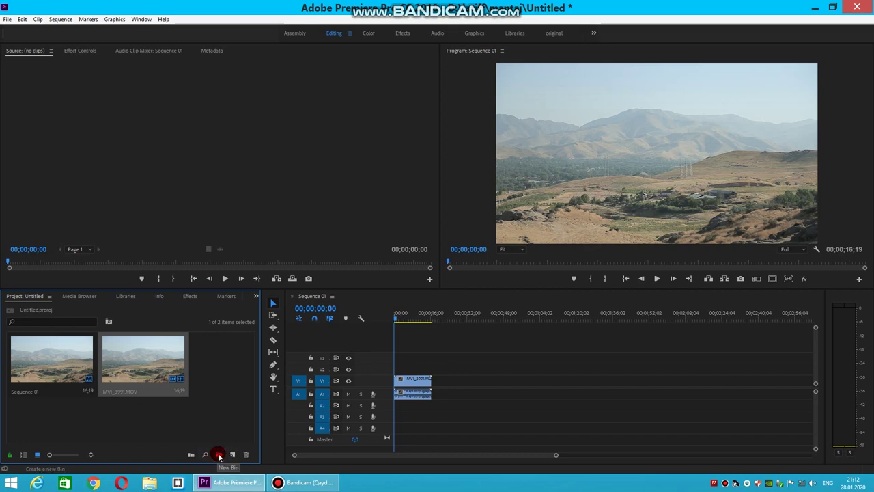
Create a new bin named Bin and move Sequence 01 and MVI_3991.MOV into it.
left_click(220, 456)
left_click(200, 414)
double_click(210, 354)
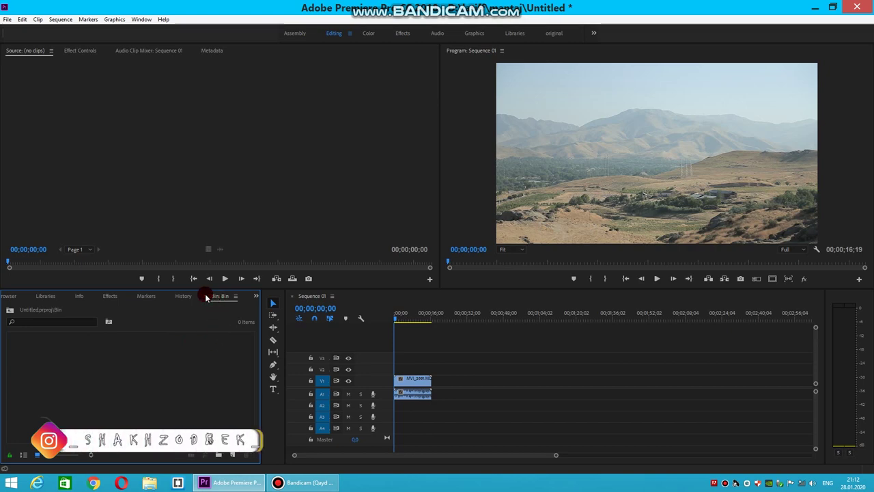
left_click(11, 297)
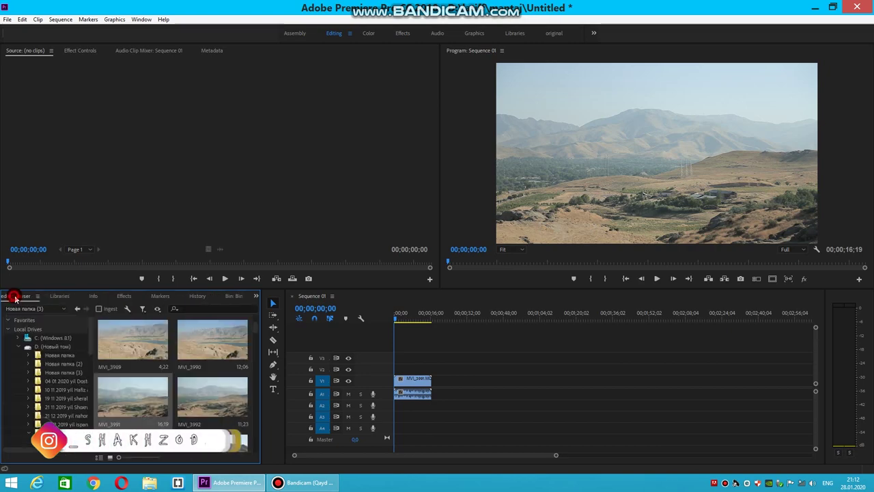
mouse_move(60, 401)
left_mouse_down()
mouse_move(107, 371)
mouse_move(221, 366)
left_mouse_up()
left_click(59, 364)
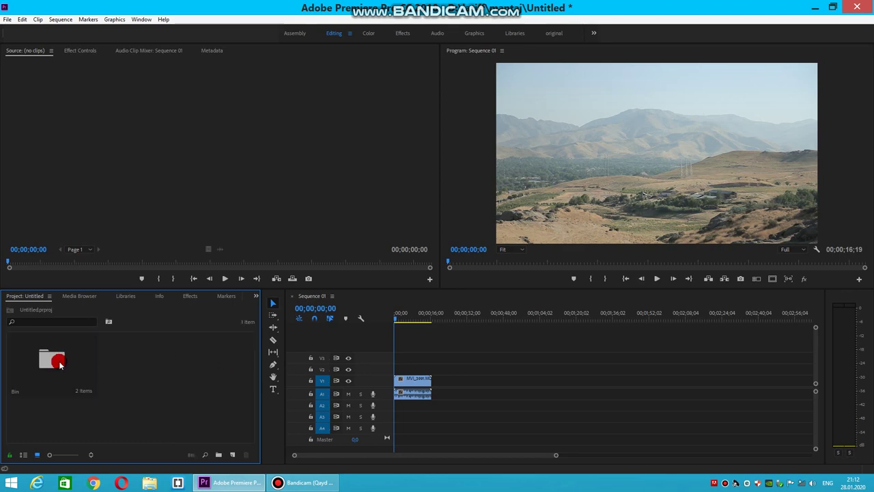
Clear the bin from its context menu, then undo, leaving the timeline with no sequence.
left_click(185, 390)
left_click(61, 361)
left_click(191, 381)
left_click(65, 356)
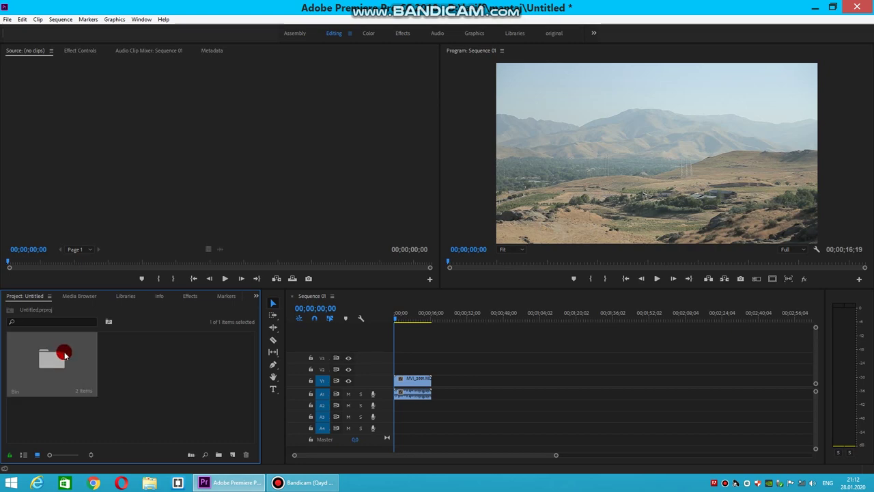
left_click_drag(65, 355, 60, 350)
right_click(60, 350)
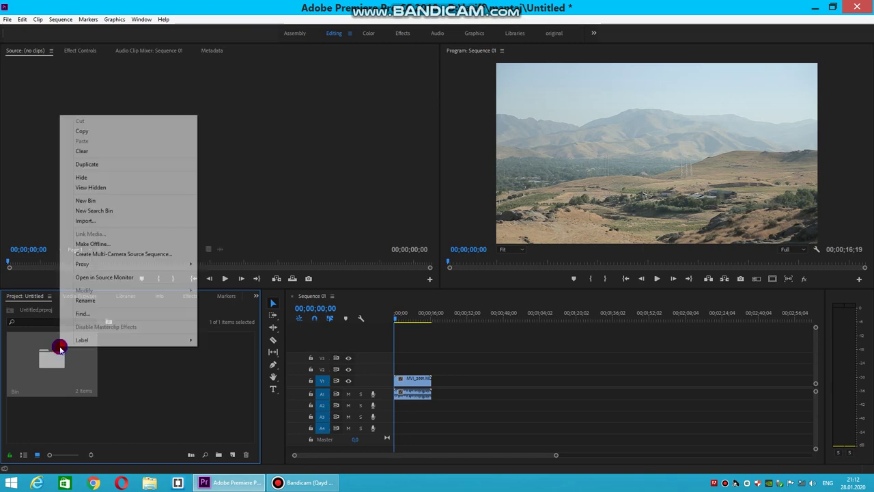
left_click(87, 151)
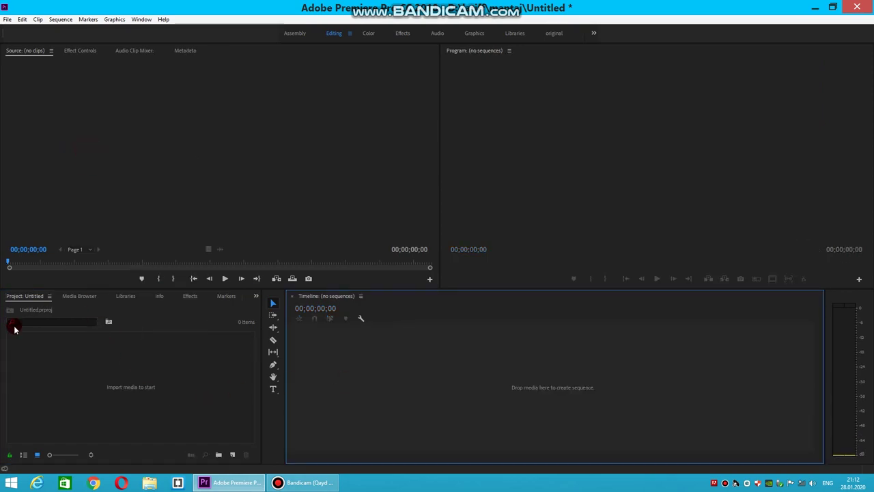
left_click(144, 387)
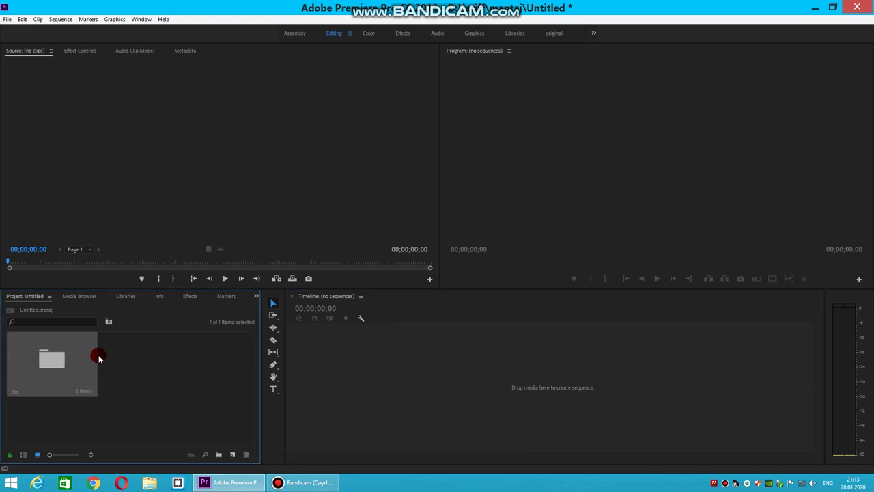
Open the Bin and drop Sequence 01 onto the empty timeline to reopen it.
double_click(98, 358)
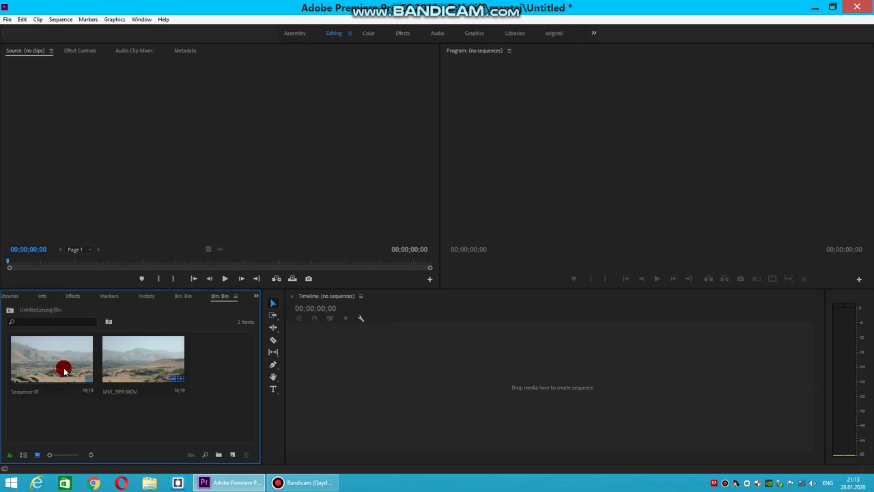
left_click_drag(94, 361, 376, 375)
left_click_drag(437, 369, 434, 367)
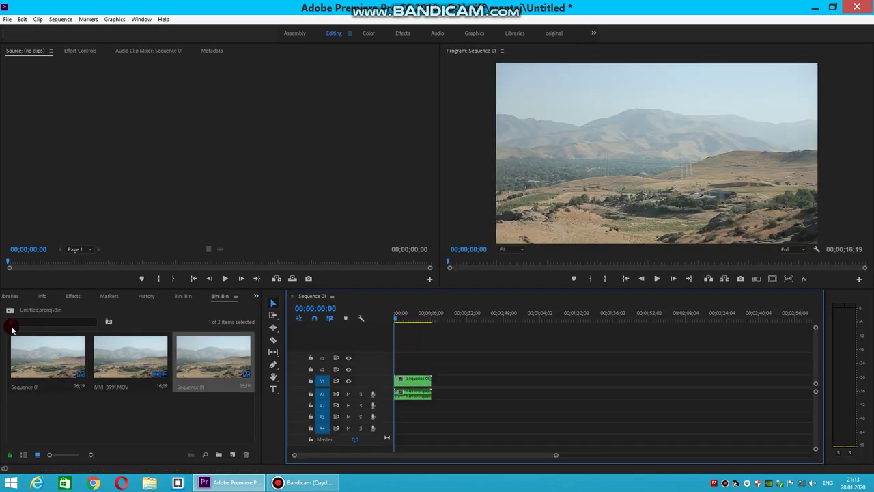
Switch through the Libraries, Project and Media Browser panels, ending on the Creative Cloud Libraries prompt.
left_click(8, 295)
left_click(8, 295)
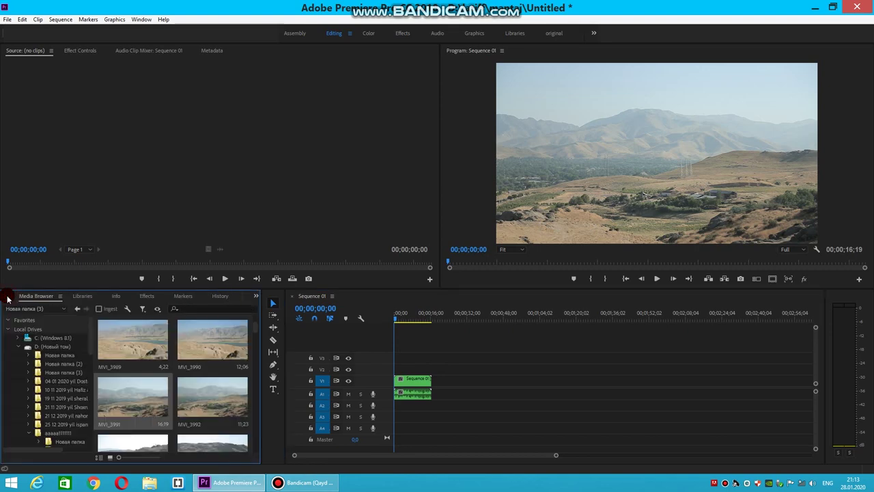
left_click(9, 295)
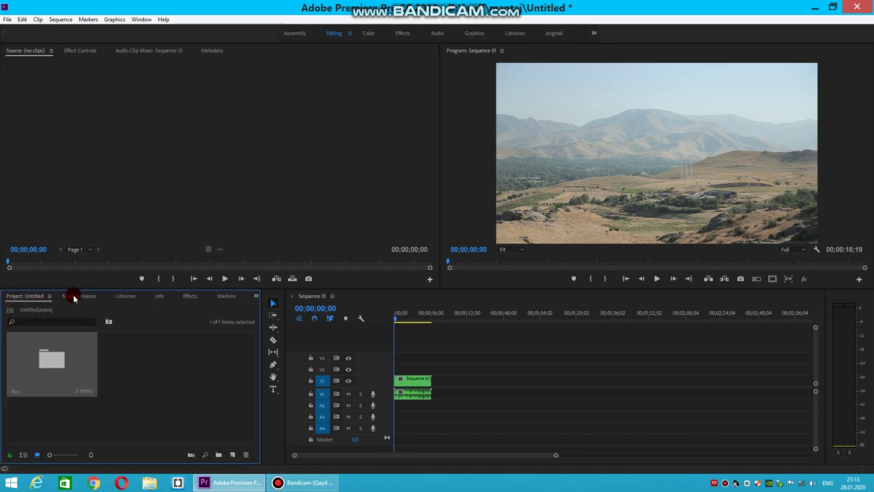
left_click(74, 297)
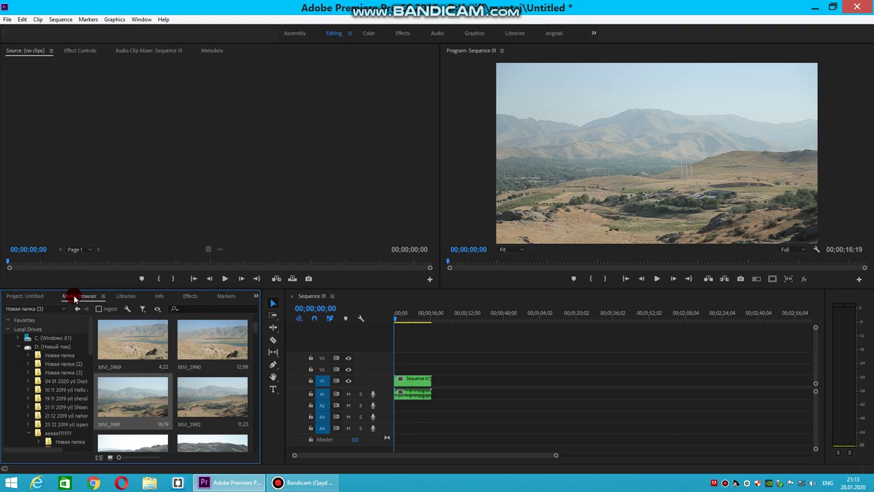
left_click(145, 286)
left_click(123, 295)
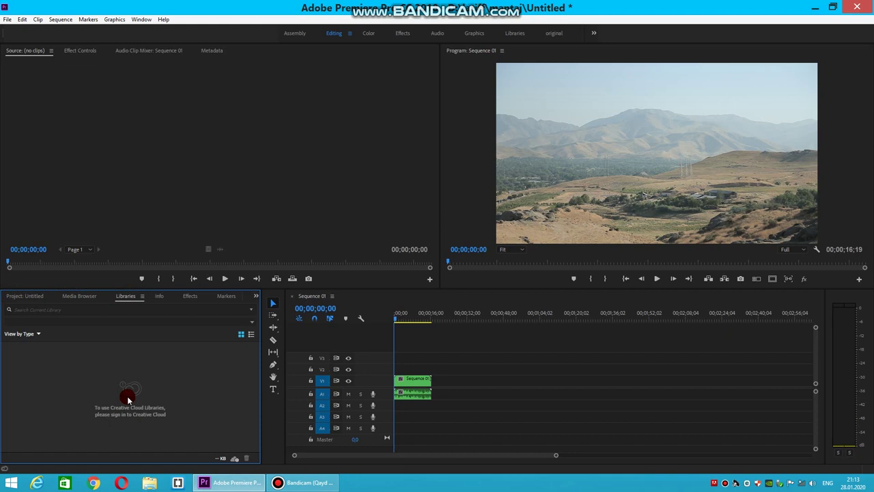
Show Sequence 01's clip details in the Info panel, scrub it, and return to 00;00;00;00.
left_click(159, 296)
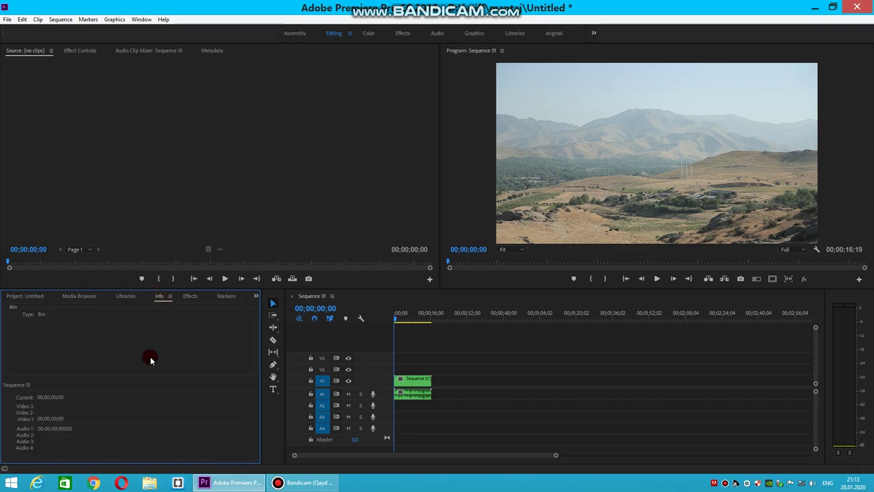
left_click(457, 381)
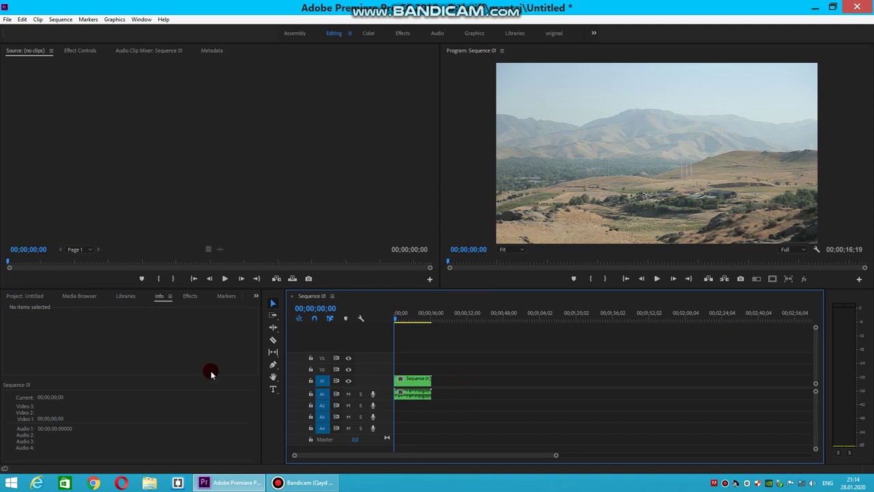
left_click(413, 384)
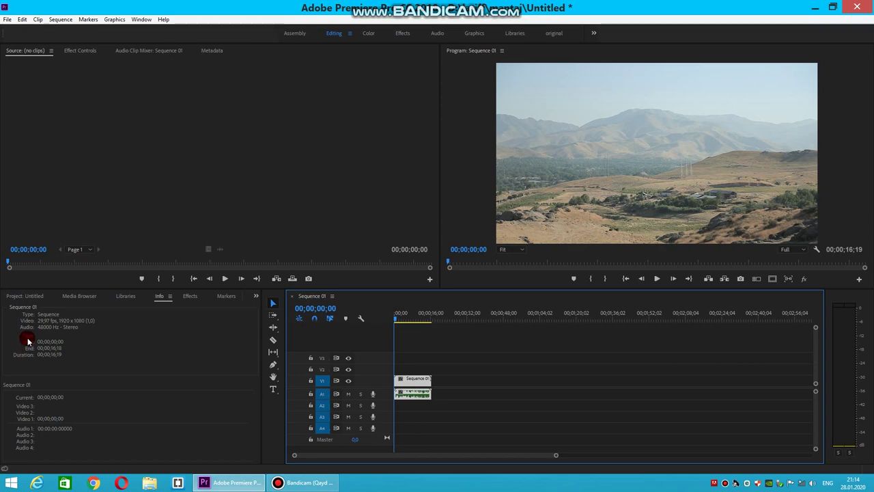
mouse_move(396, 316)
left_mouse_down()
mouse_move(408, 321)
mouse_move(400, 323)
left_mouse_up()
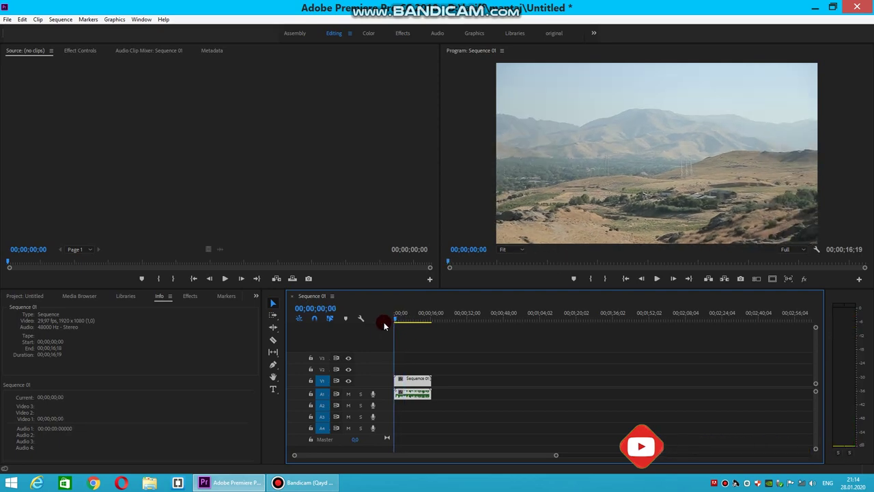
left_click_drag(399, 324, 395, 318)
left_click(35, 347)
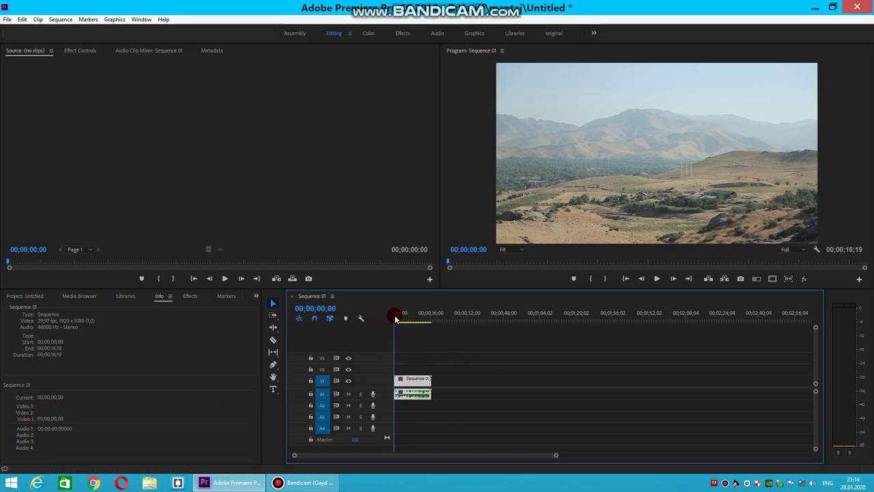
Set the playhead to 00;00;05;06 and move the video clip from V1 onto new track V4.
left_click_drag(397, 313, 406, 314)
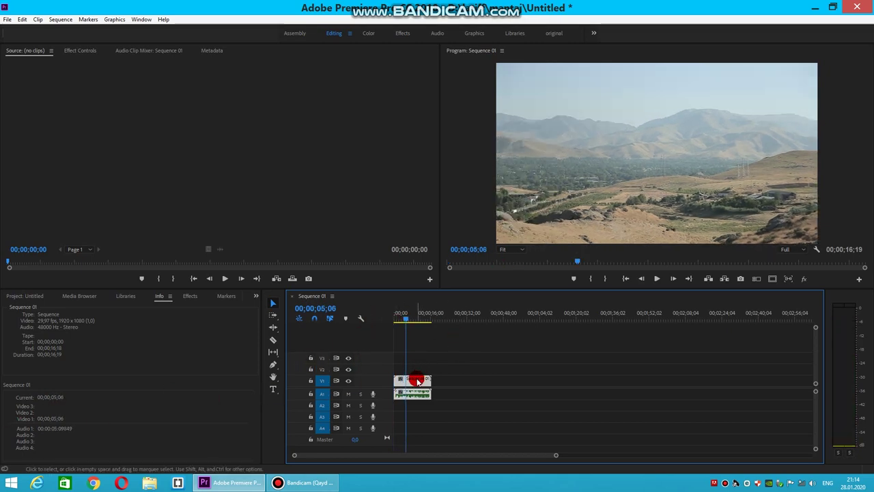
left_click_drag(413, 379, 414, 350)
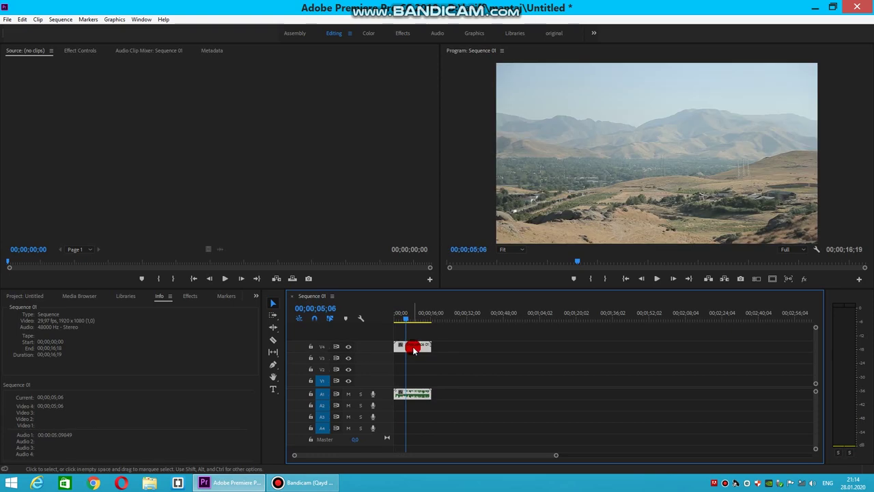
left_click_drag(414, 352, 415, 343)
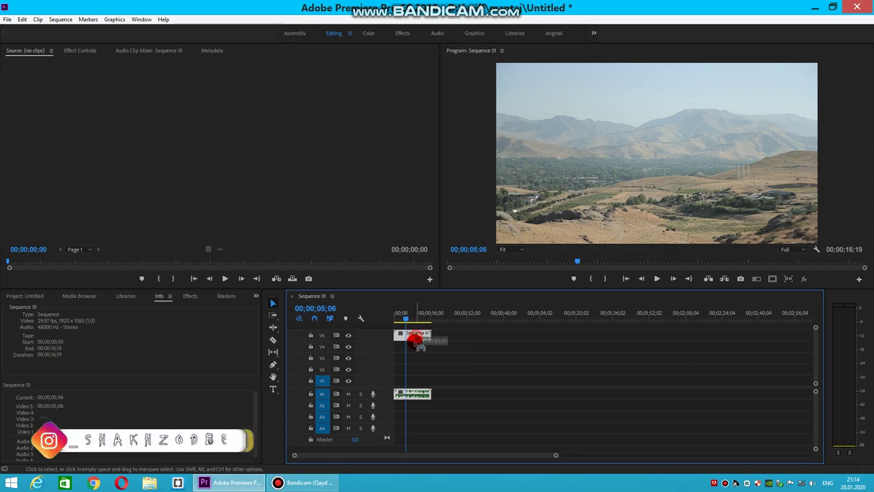
left_click_drag(414, 336, 415, 348)
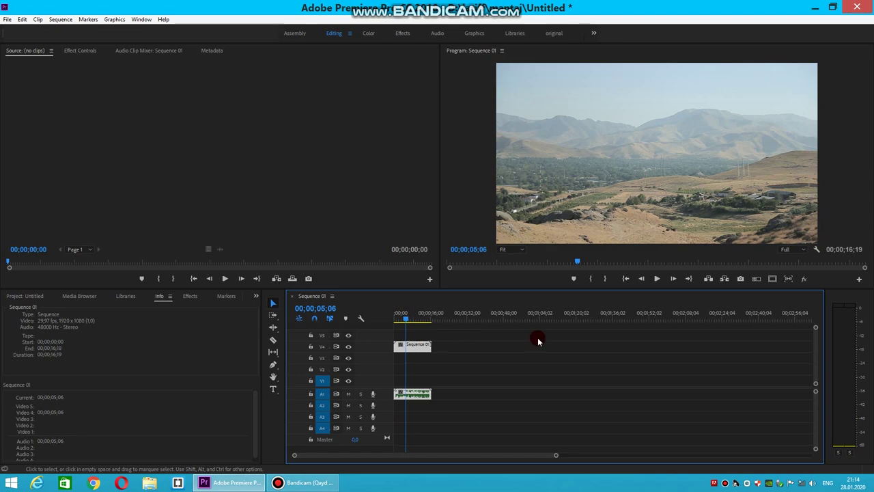
left_click_drag(817, 332, 815, 335)
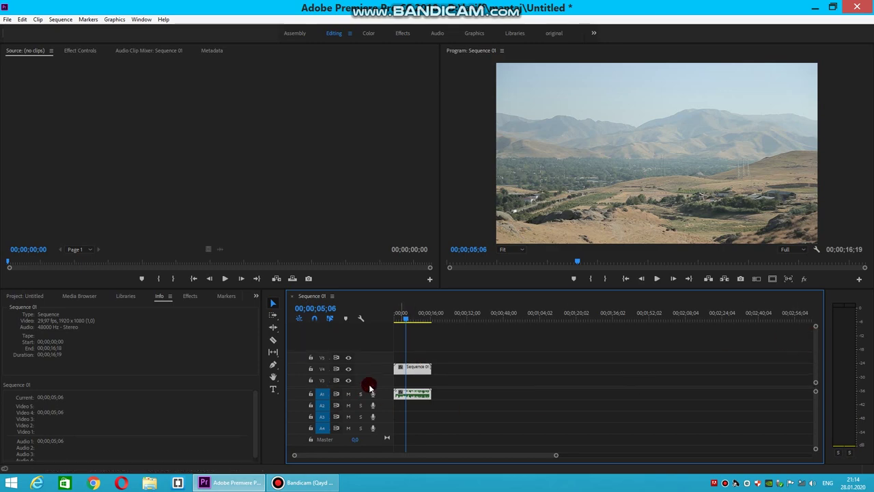
left_click_drag(414, 369, 414, 360)
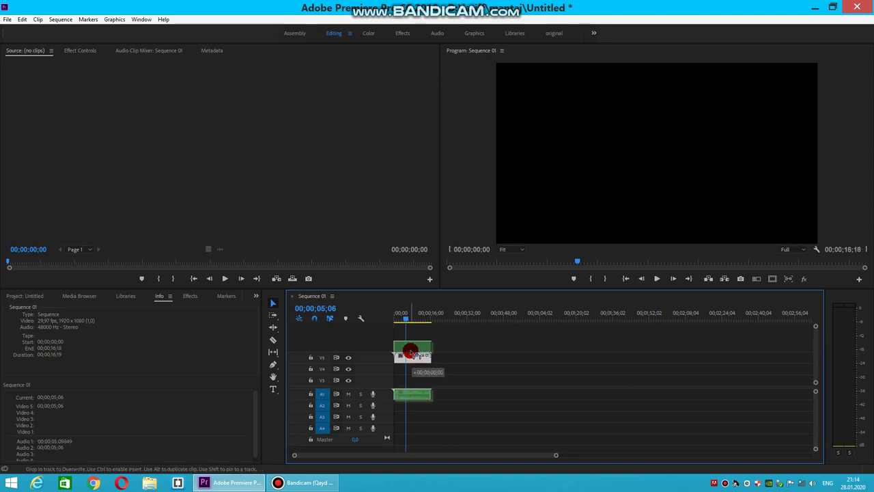
left_click_drag(414, 360, 414, 358)
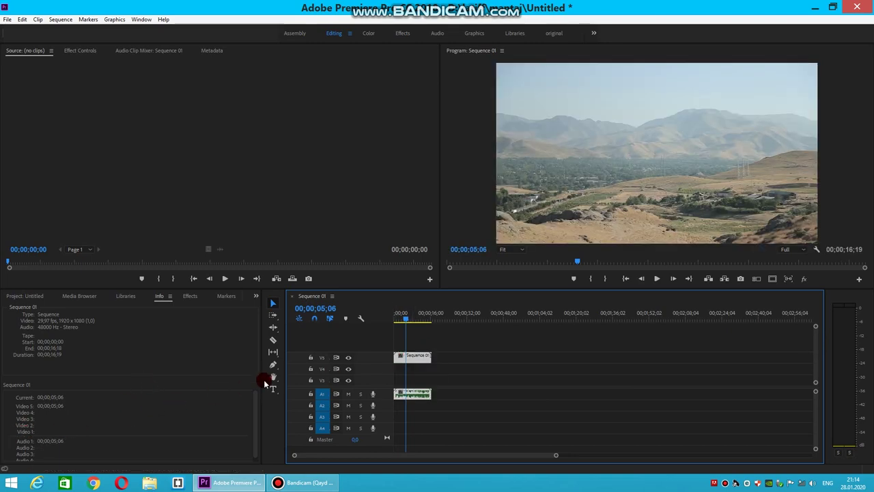
left_click_drag(399, 356, 412, 368)
left_click(190, 297)
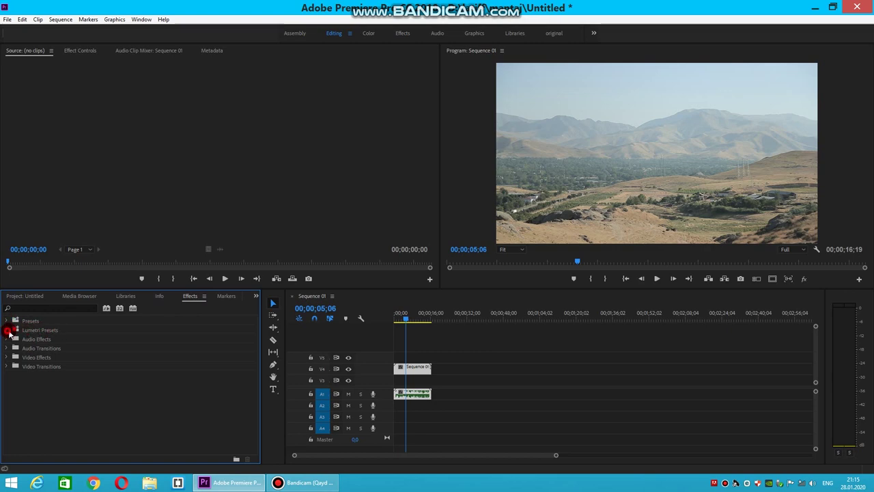
Apply Filmstocks looks Fuji Eterna 250D, Fuji F125 Kodak 2393, then Fuji Reala 500D Kodak 2393 to the V4 clip.
left_click(7, 330)
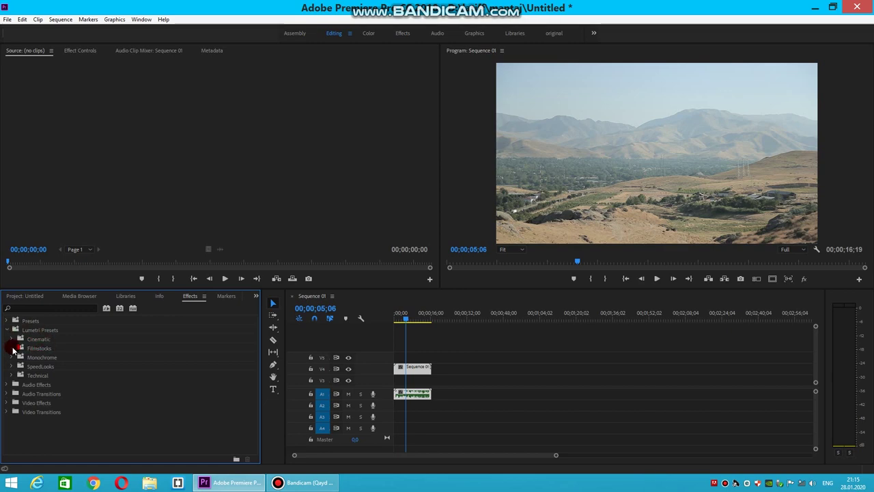
left_click(11, 349)
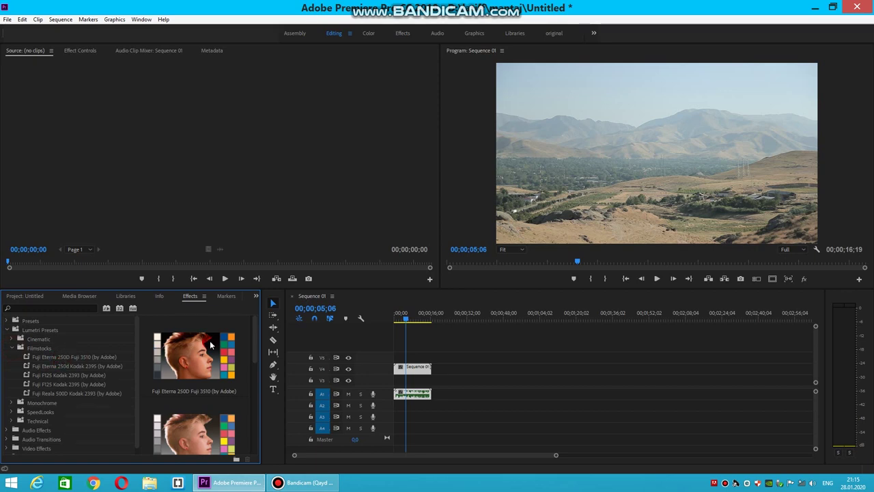
left_click_drag(175, 355, 410, 367)
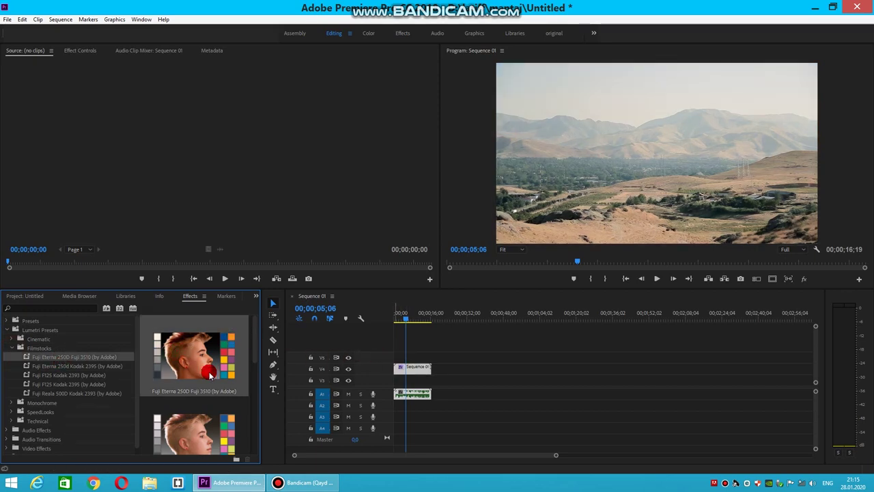
scroll(203, 367, "down", 2)
left_click_drag(198, 362, 412, 368)
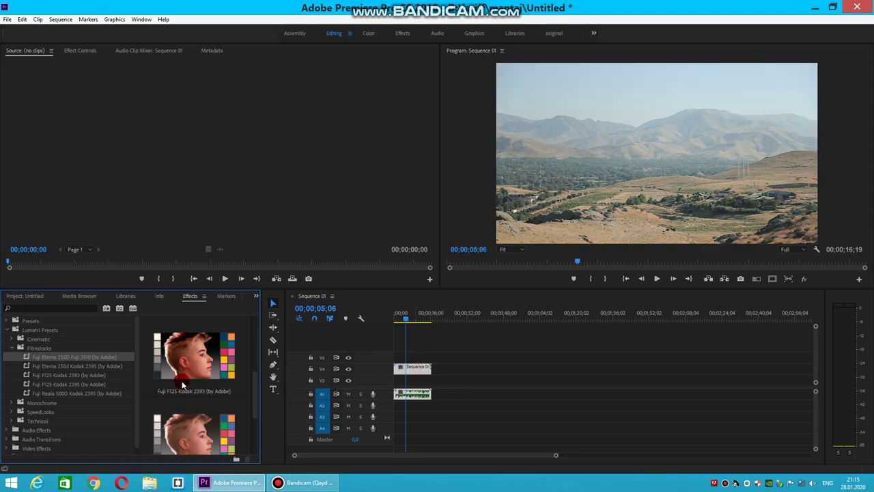
scroll(181, 381, "down", 2)
left_click(242, 405)
left_click_drag(242, 406, 420, 371)
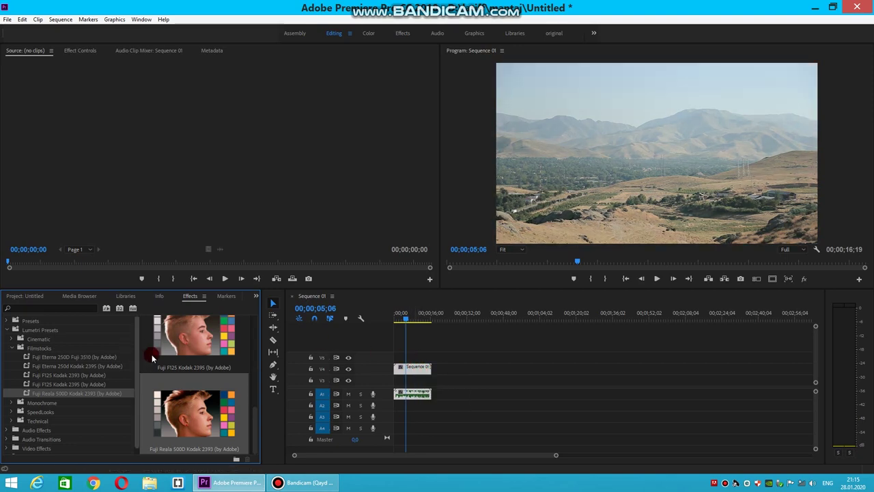
scroll(146, 358, "up", 5)
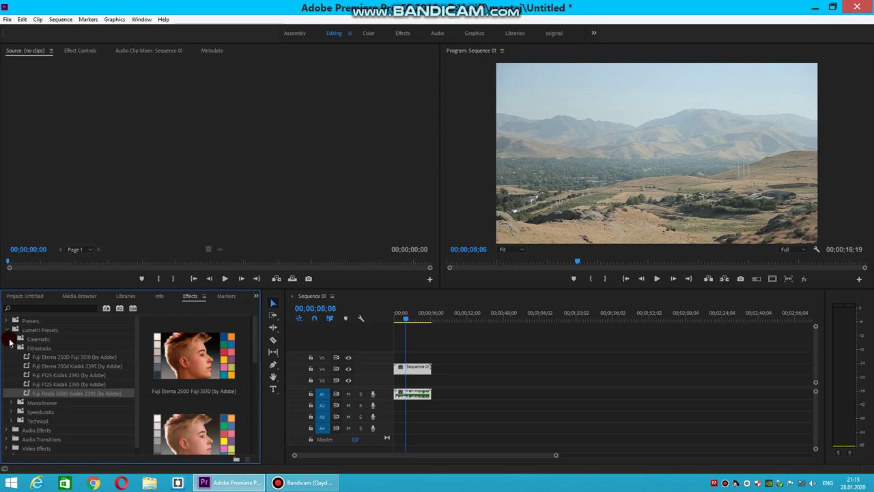
left_click(8, 329)
left_click(8, 339)
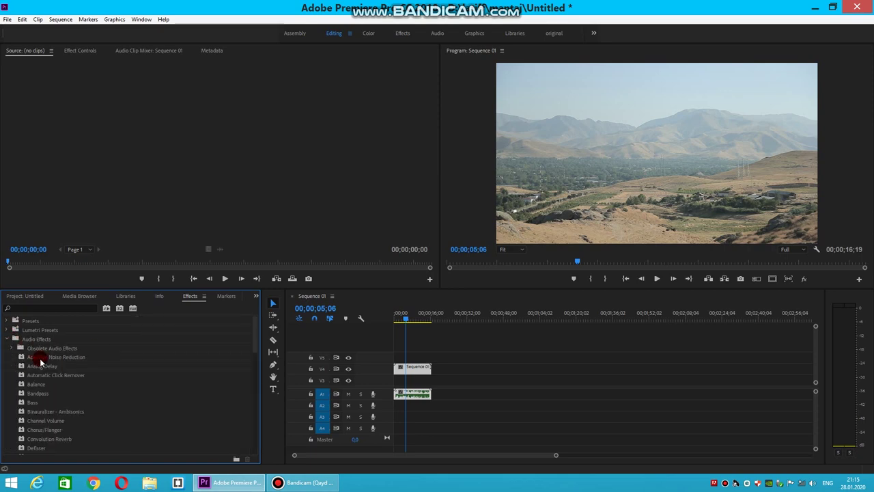
Set the playhead to 00;00;03;06 and open Audio Transitions > Crossfade, selecting Constant Power.
scroll(47, 372, "down", 2)
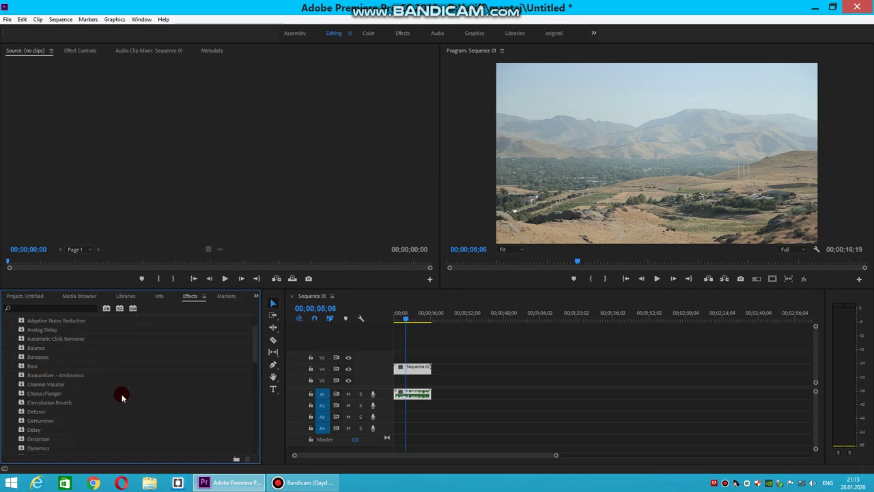
left_click(401, 319)
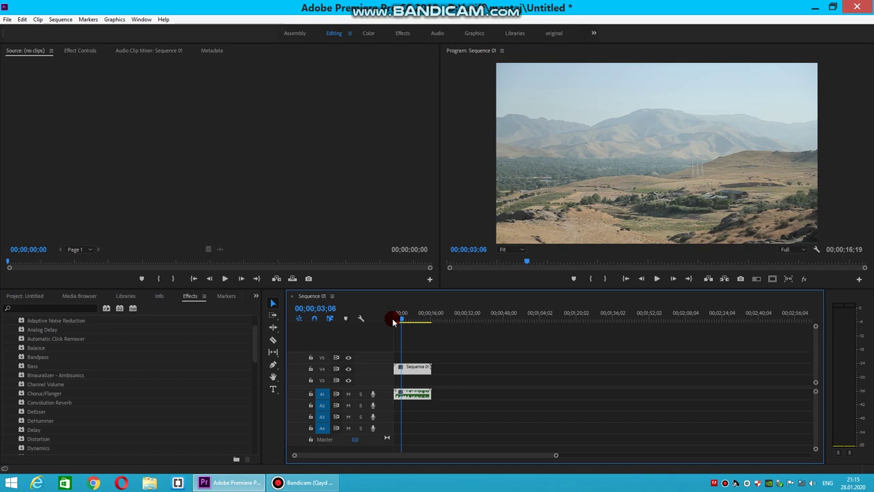
scroll(107, 361, "up", 2)
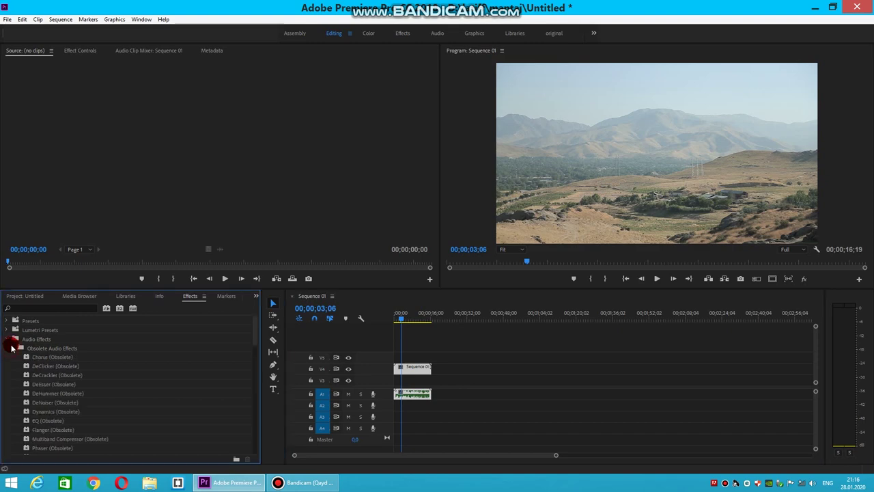
left_click(6, 339)
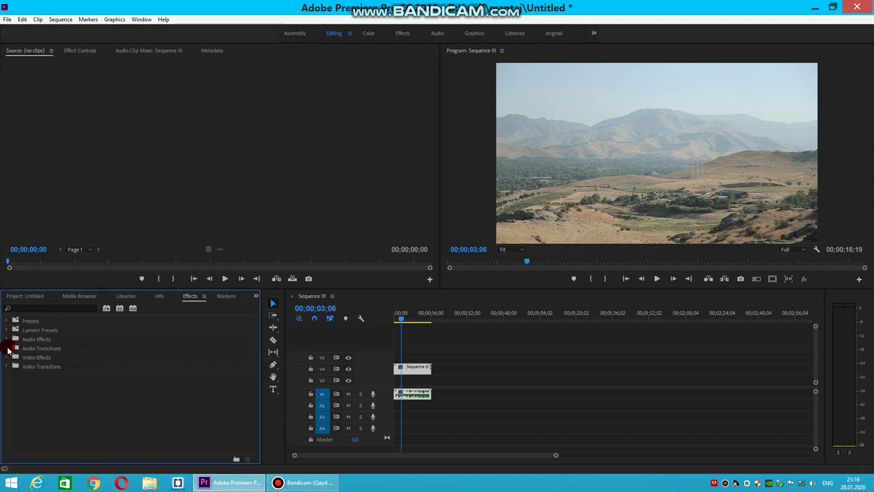
left_click(7, 348)
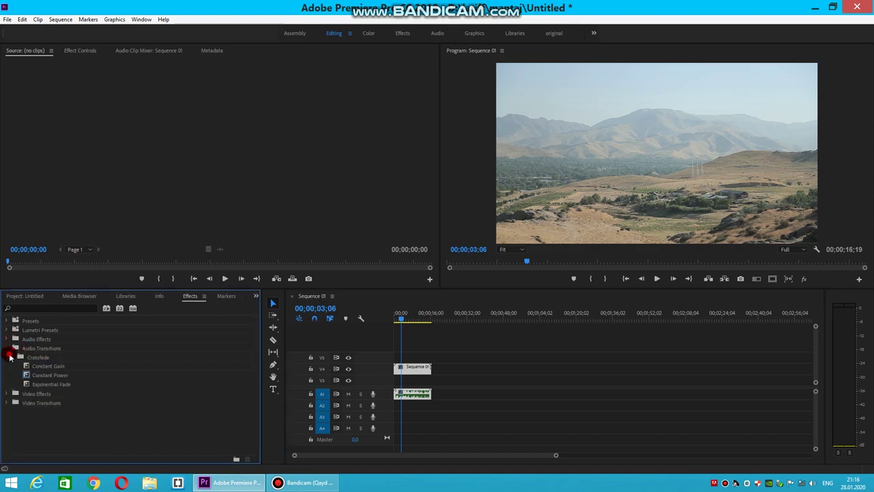
left_click(58, 373)
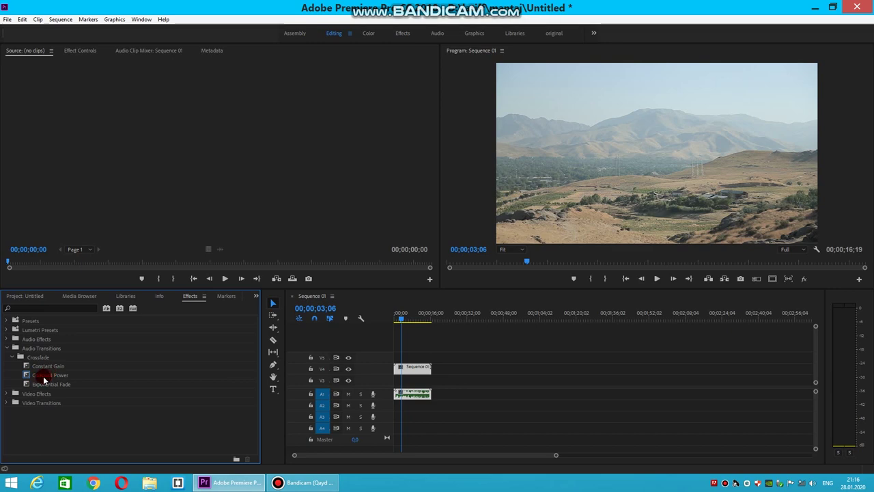
Apply the Constant Power crossfade at the edit point, preview from the start, and zoom the timeline in.
left_click_drag(43, 379, 399, 387)
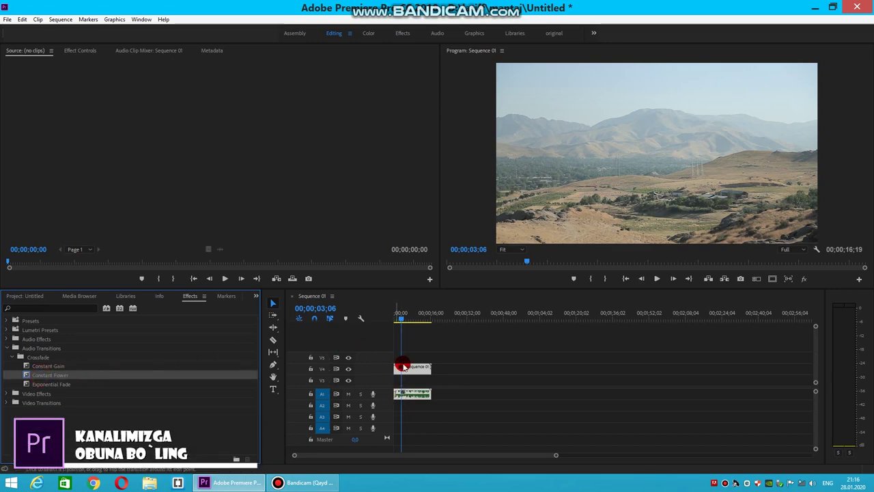
left_click_drag(398, 314, 378, 318)
left_click(656, 279)
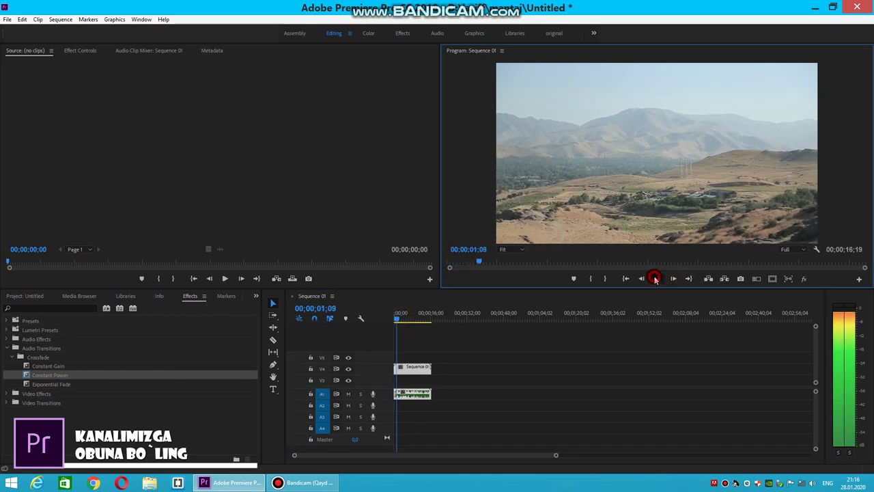
left_click(656, 279)
left_click_drag(557, 457, 382, 456)
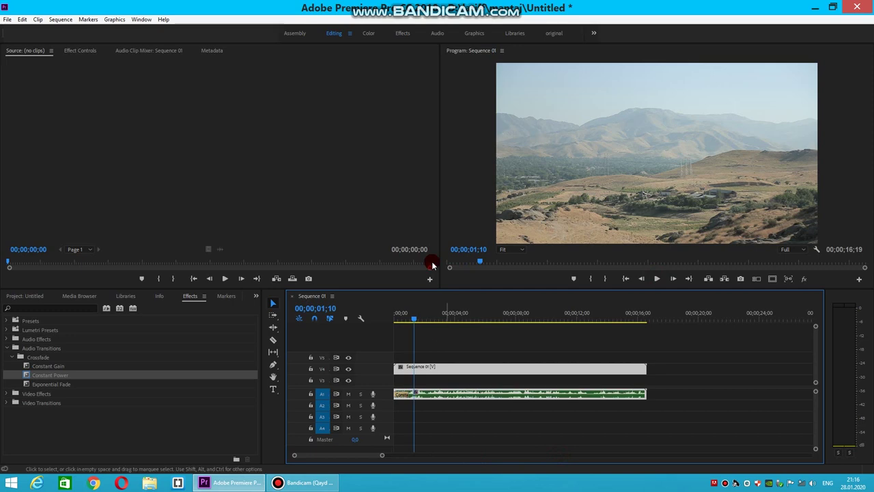
left_click_drag(407, 317, 375, 321)
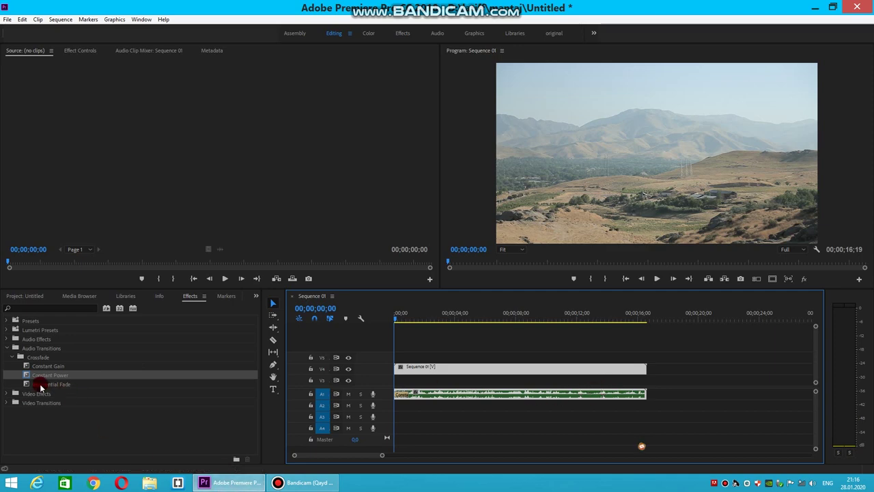
Collapse Audio Transitions and view the Blur & Sharpen and Color Correction video effects.
left_click(10, 355)
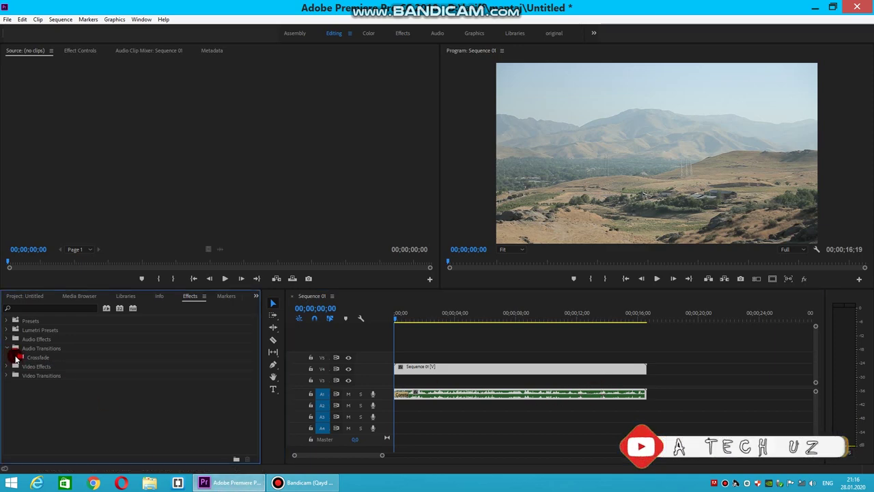
left_click(8, 350)
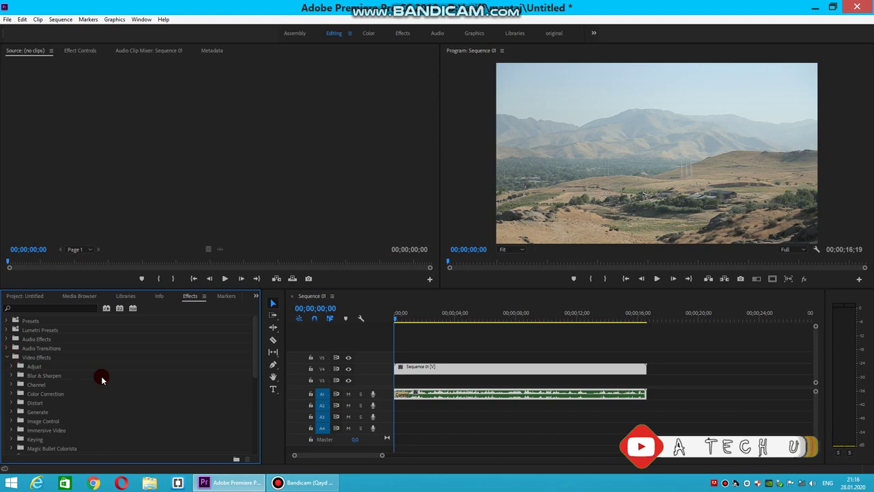
scroll(92, 381, "down", 1)
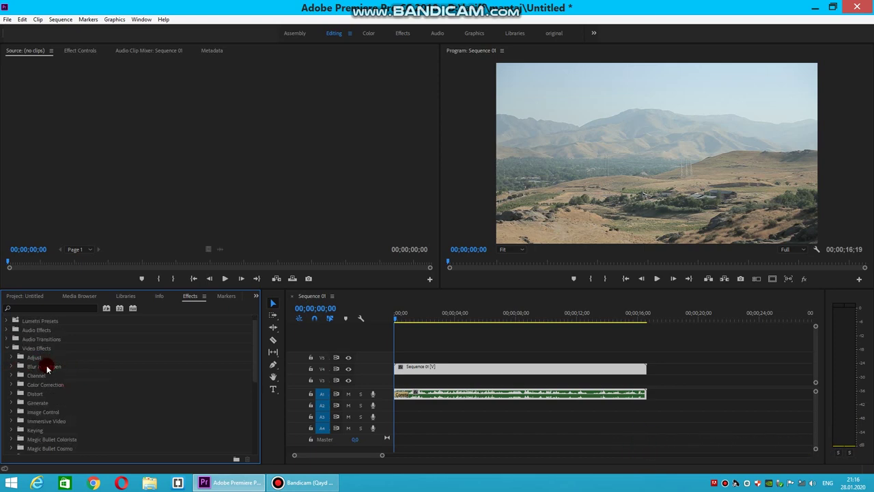
left_click(41, 368)
left_click(56, 386)
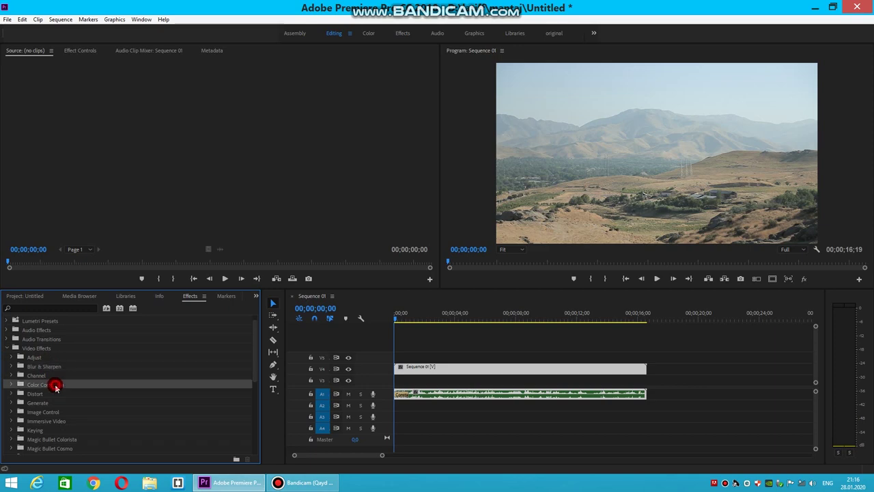
scroll(55, 406, "down", 2)
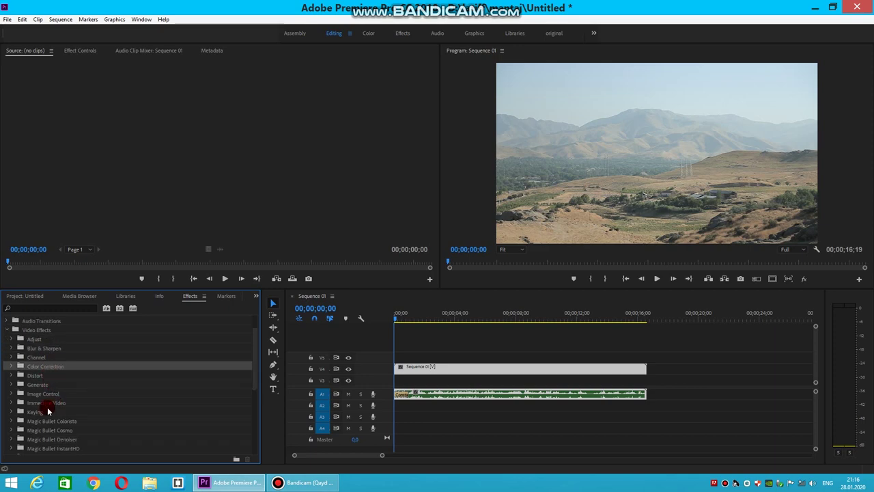
Expand and collapse the Keying category, then collapse Video Effects.
left_click(11, 412)
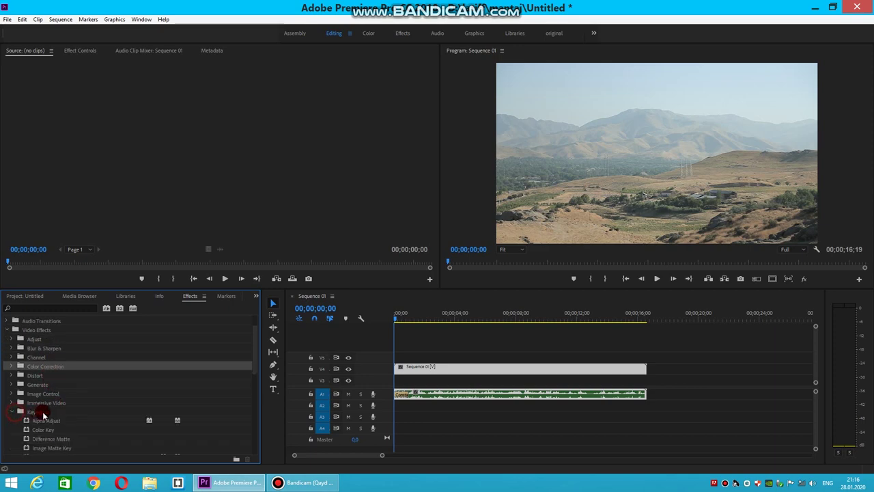
scroll(43, 413, "down", 3)
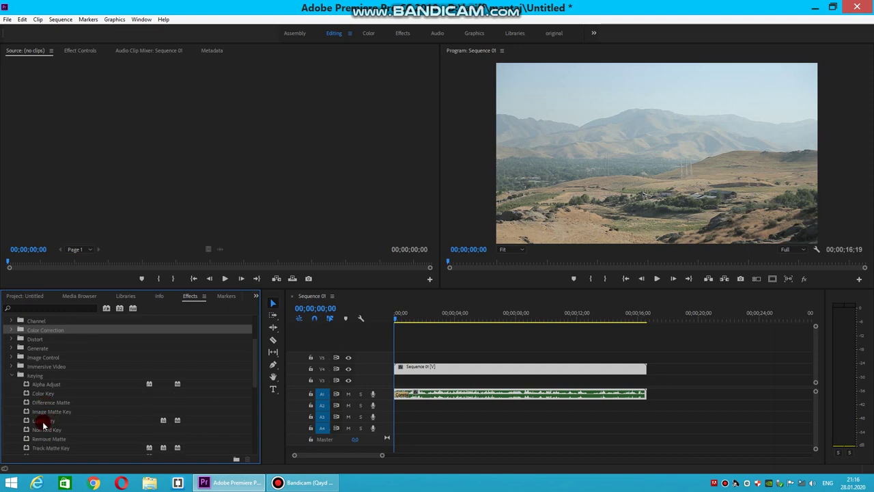
left_click(11, 375)
scroll(39, 391, "down", 3)
scroll(37, 391, "down", 6)
scroll(36, 393, "up", 12)
left_click(11, 358)
left_click(51, 171)
left_click(22, 377)
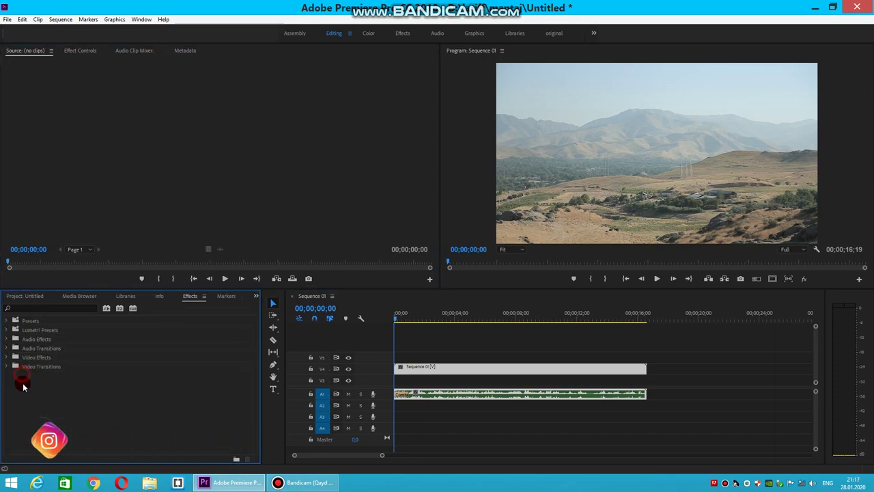
Expand Video Transitions, set the playhead to 00;00;02;18, and drag an item onto the timeline.
left_click(8, 367)
scroll(43, 382, "down", 1)
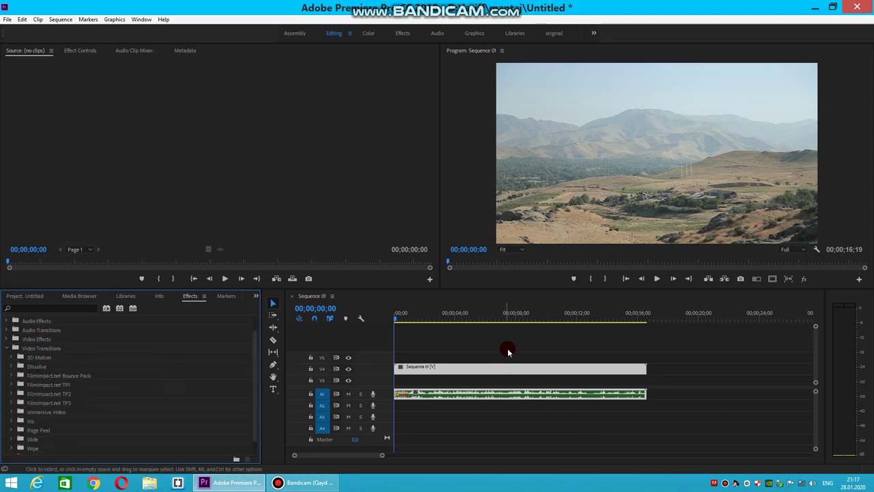
left_click(433, 315)
left_click(42, 363)
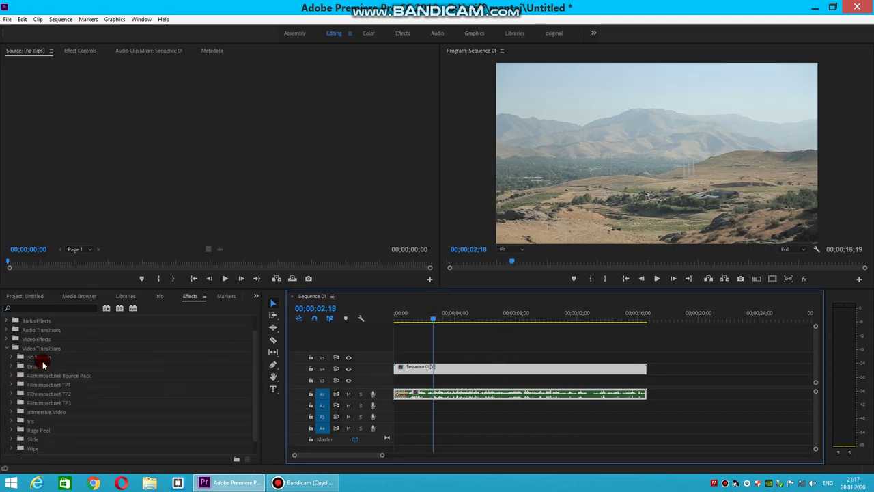
left_click_drag(33, 377, 427, 327)
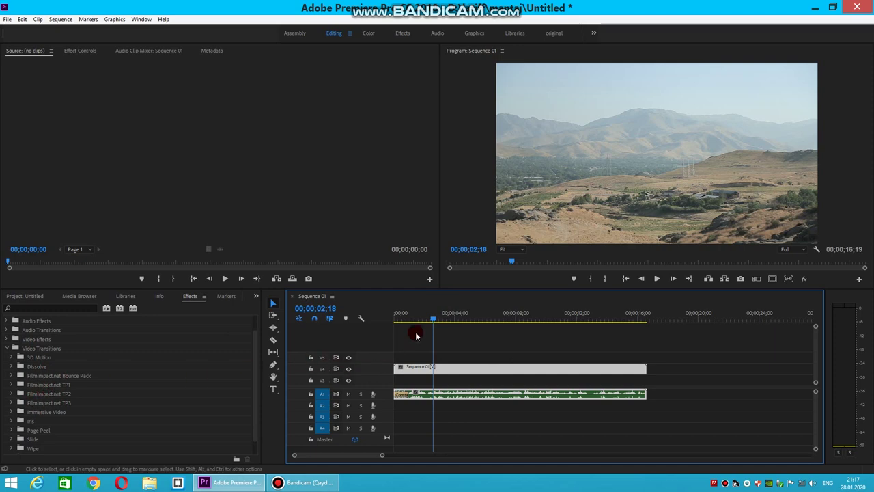
Razor the V4 landscape clip at four points, cutting it into five pieces.
key("c")
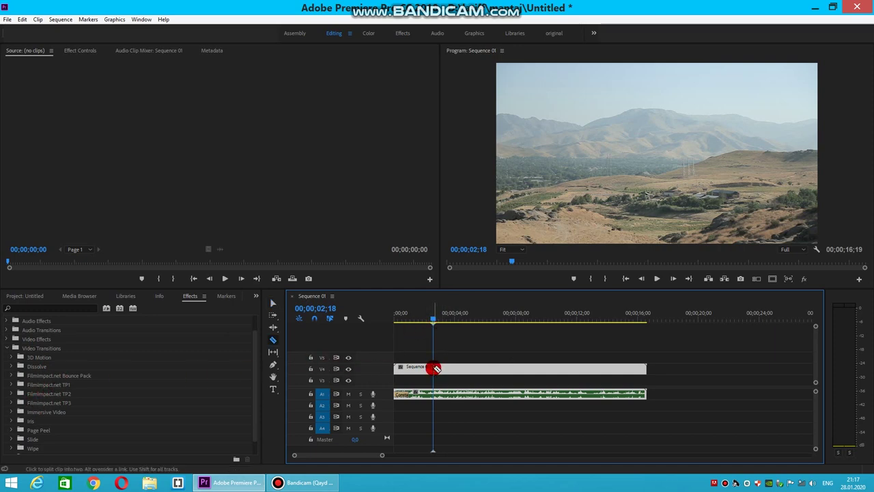
left_click(433, 368)
left_click(477, 369)
left_click(523, 369)
left_click(566, 369)
key("v")
Place the Filmimpact.net TP1 Impact Chaos transition on the first cut and preview it.
left_click(11, 384)
scroll(82, 408, "down", 1)
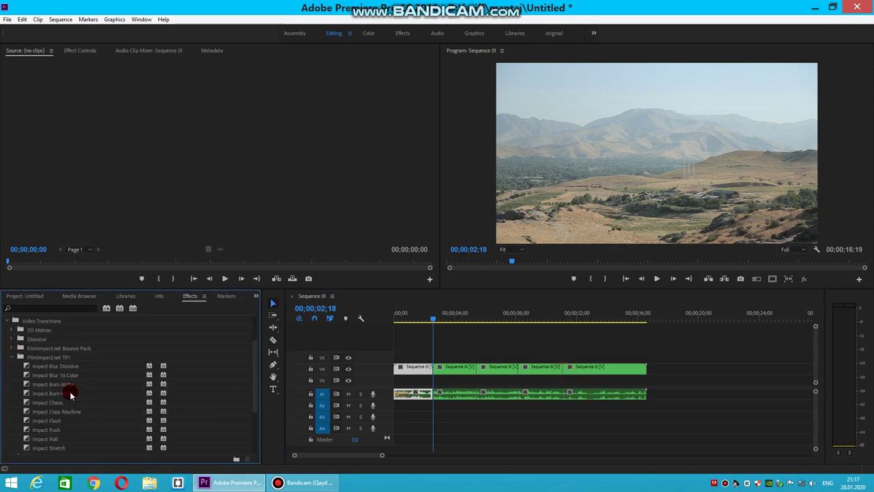
left_click_drag(55, 403, 433, 369)
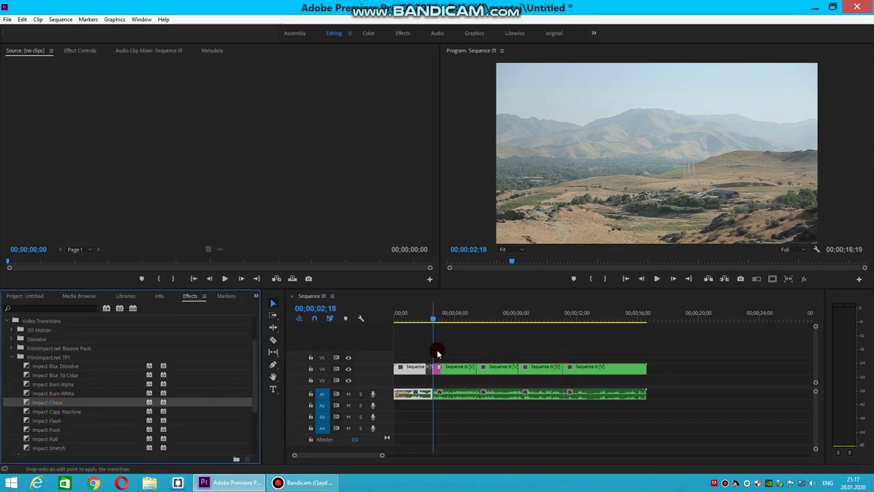
left_click_drag(432, 318, 418, 317)
left_click(656, 280)
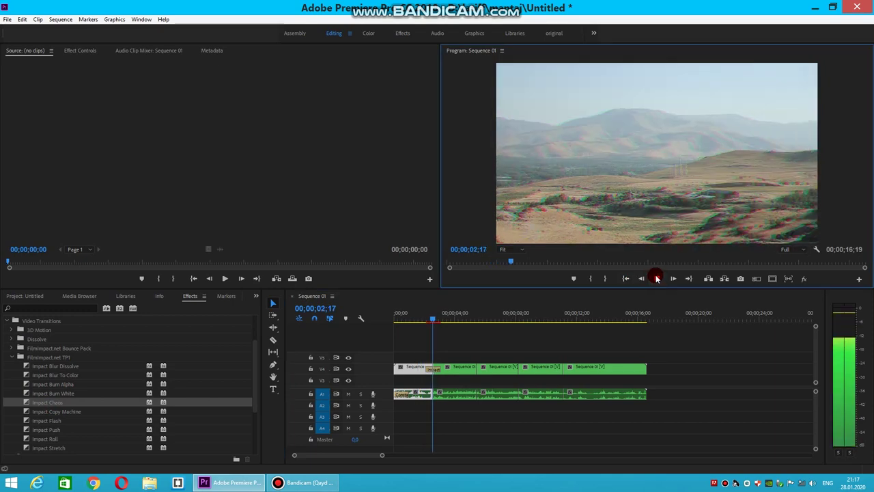
Try an Impact Roll transition on the second cut and preview it.
scroll(67, 389, "down", 1)
scroll(67, 389, "down", 1)
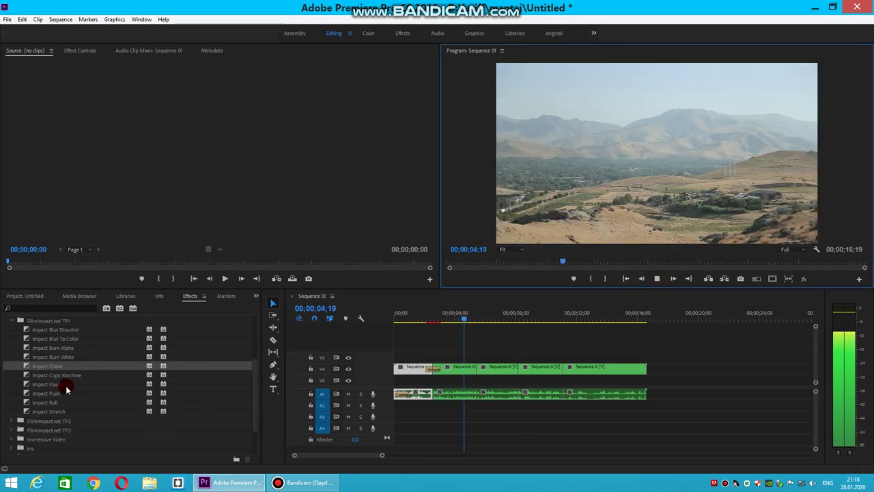
left_click_drag(47, 402, 482, 371)
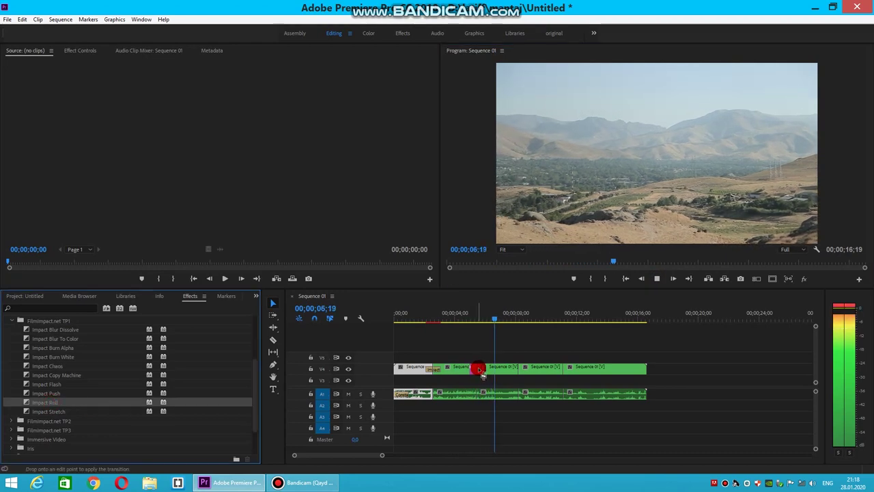
left_click(462, 314)
left_click(657, 278)
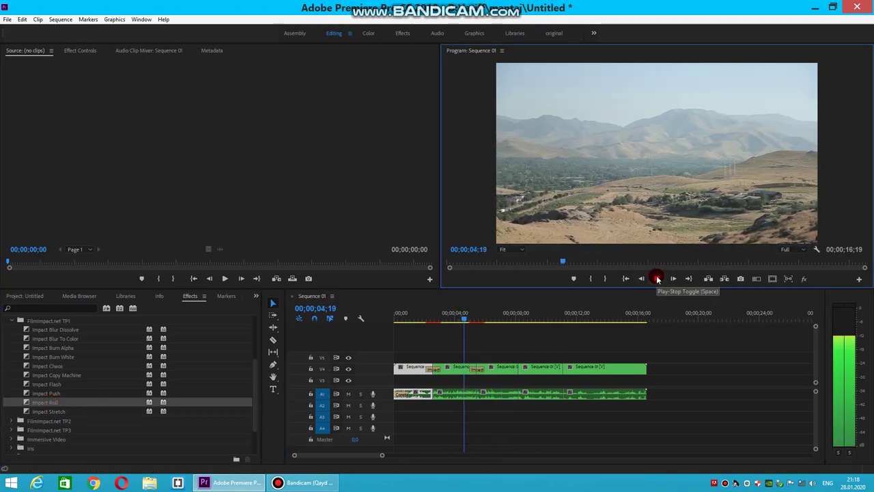
left_click(657, 278)
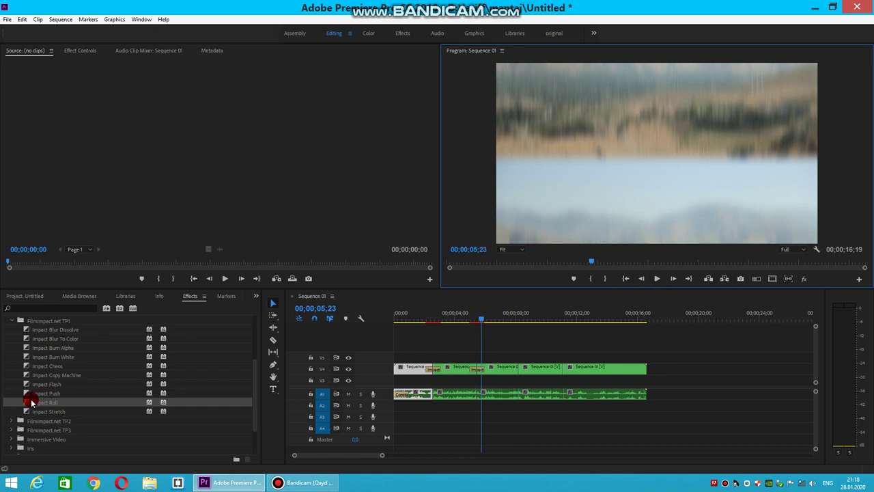
Put Cross Zoom from the Zoom transitions on the second cut, preview it, and show the Markers panel.
scroll(31, 404, "up", 3)
left_click(11, 357)
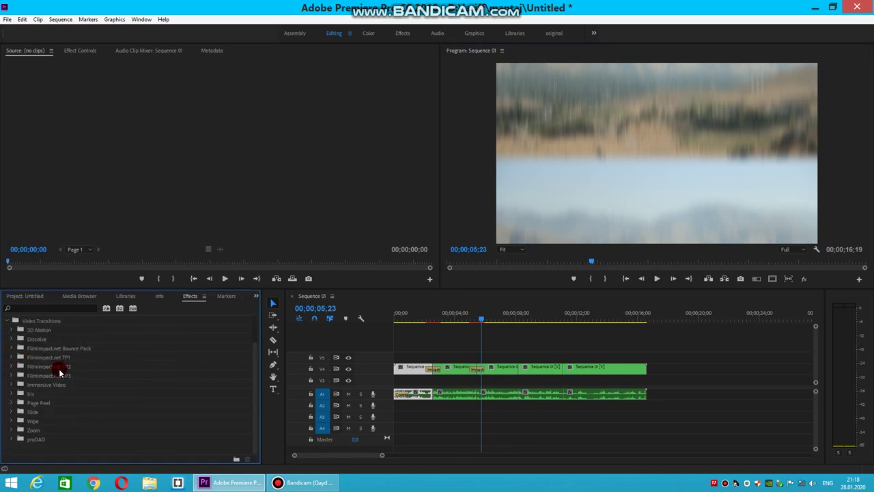
scroll(59, 369, "up", 2)
scroll(58, 369, "up", 1)
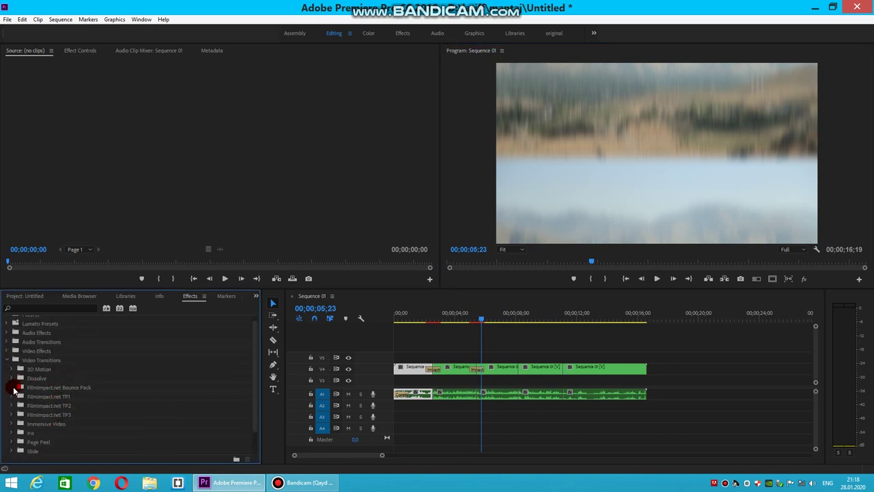
scroll(11, 383, "down", 3)
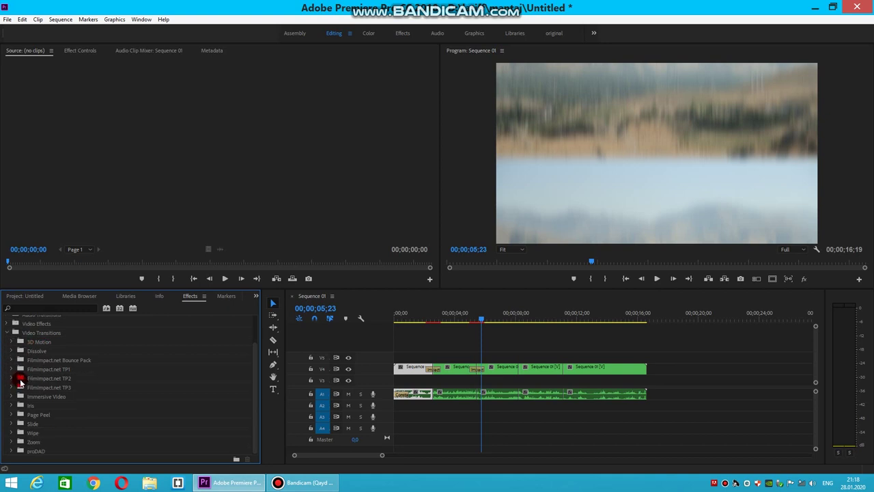
left_click(11, 442)
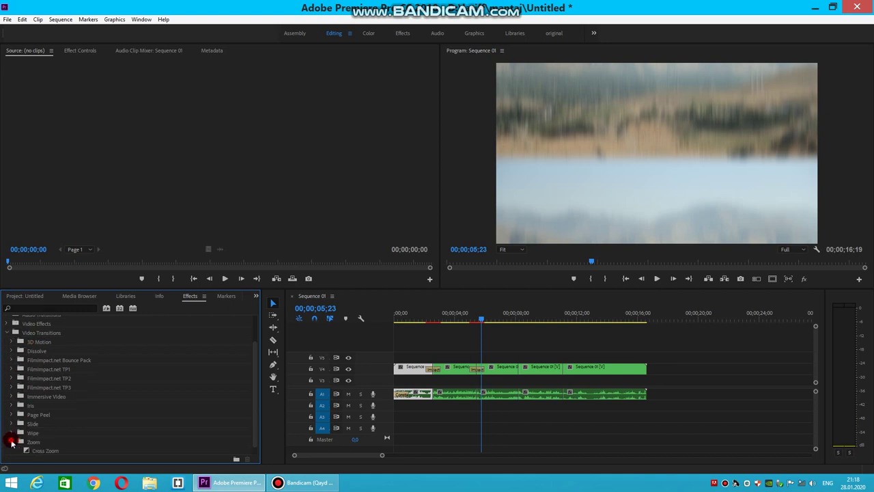
mouse_move(68, 451)
left_mouse_down()
mouse_move(500, 391)
mouse_move(474, 369)
left_mouse_up()
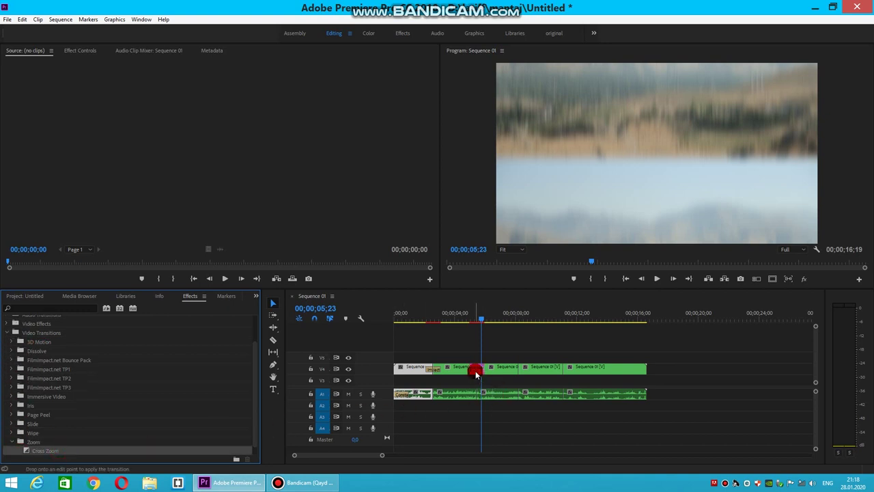
left_click(462, 313)
left_click(656, 278)
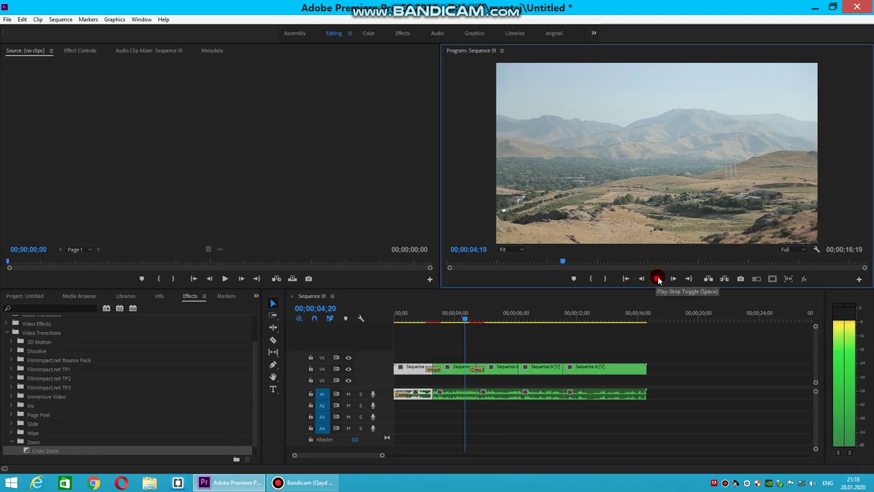
left_click(658, 278)
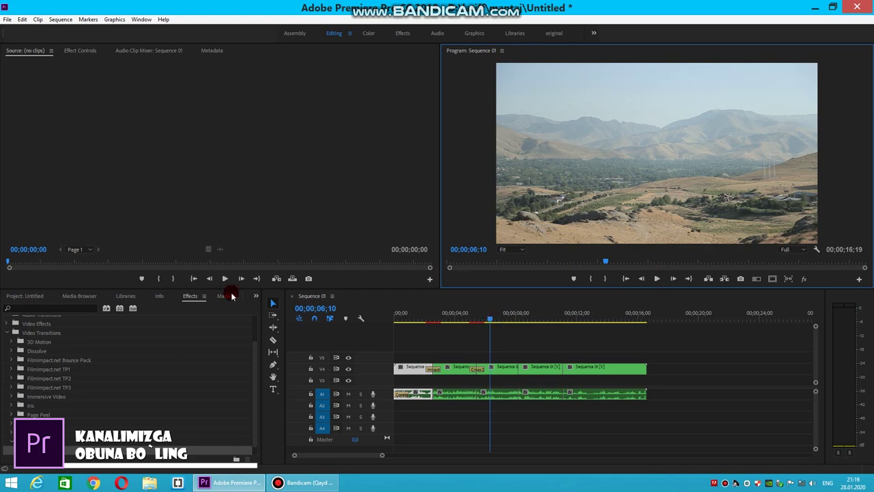
left_click(190, 301)
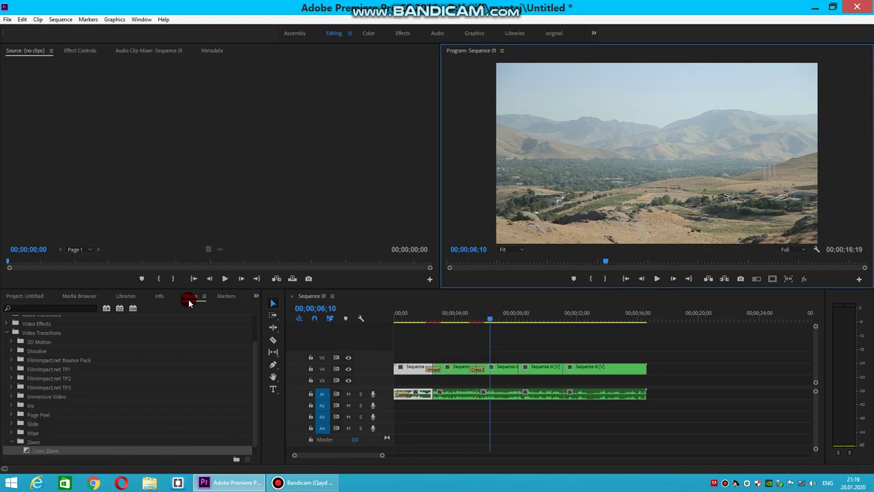
left_click(226, 299)
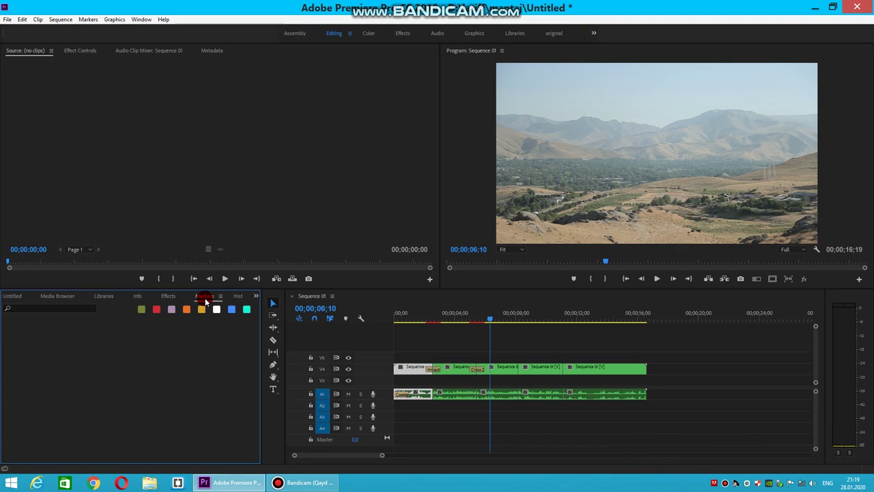
Switch to the Markers tab, then play the sequence from 00;00;03;22.
right_click(205, 300)
left_click(205, 300)
left_click(232, 310)
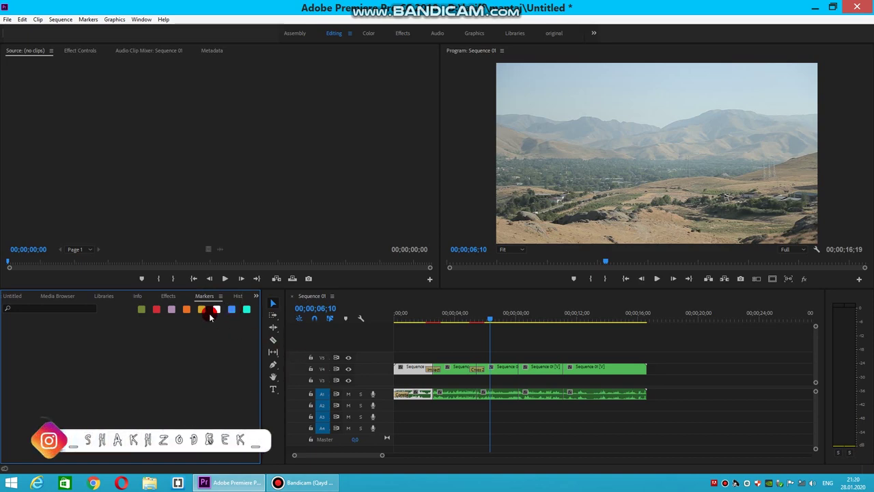
left_click(345, 319)
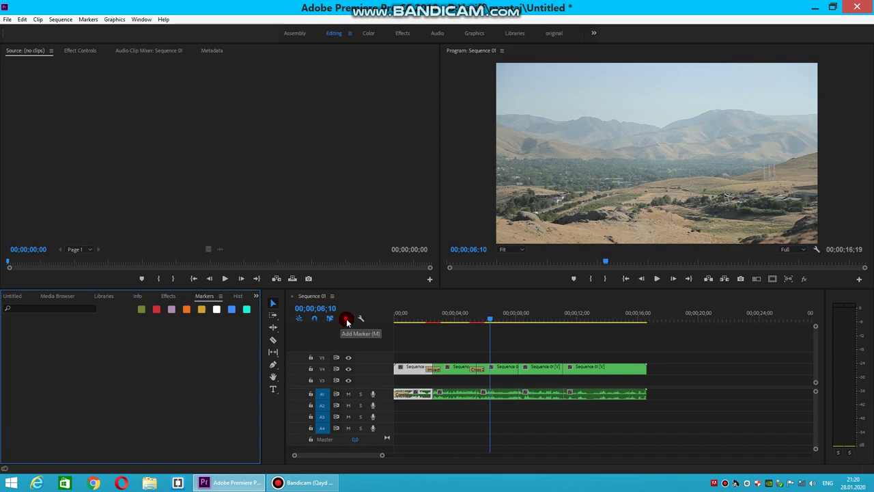
left_click_drag(494, 321, 451, 319)
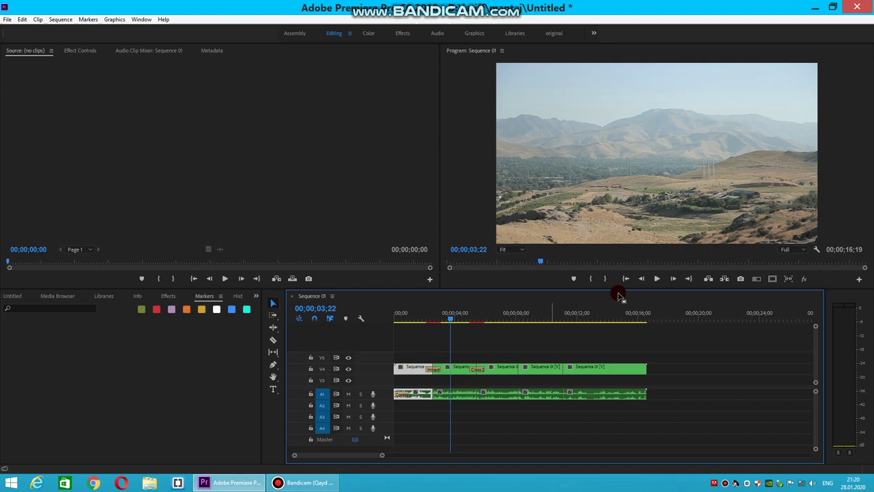
left_click(656, 278)
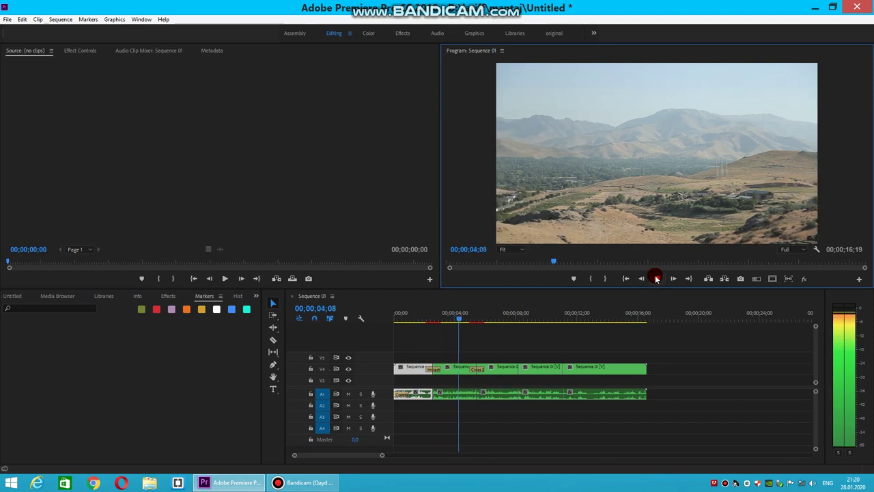
Add sequence markers at 04;24, 06;19, 09;16 and 11;21 during playback, then stop.
key("m")
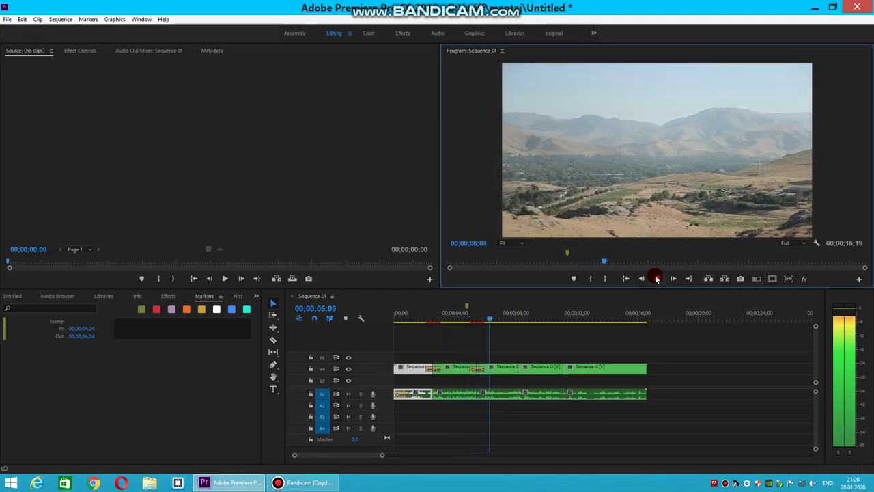
key("m")
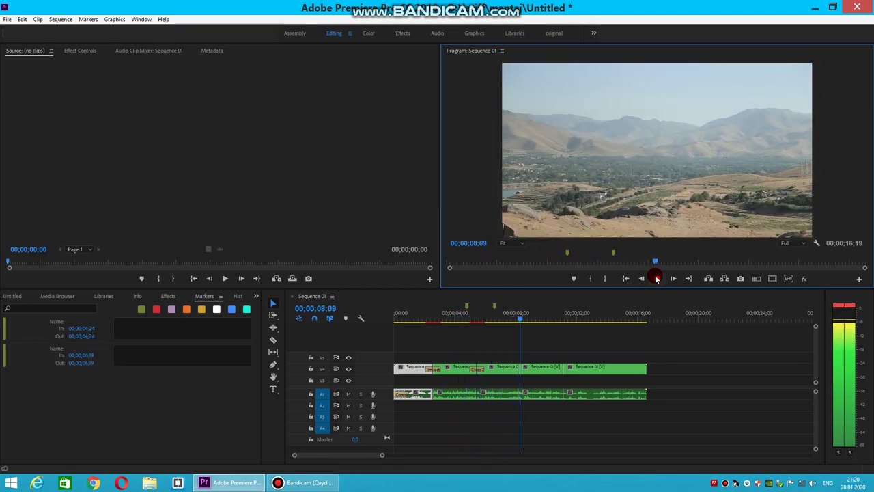
key("m")
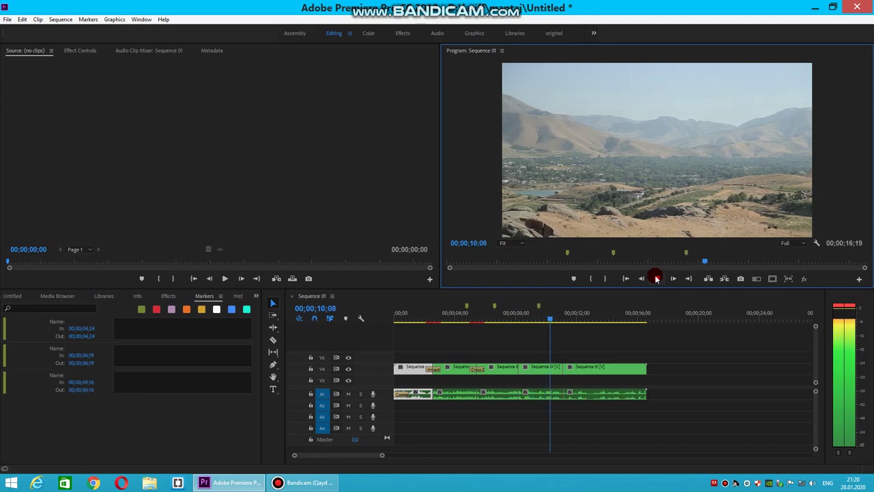
key("m")
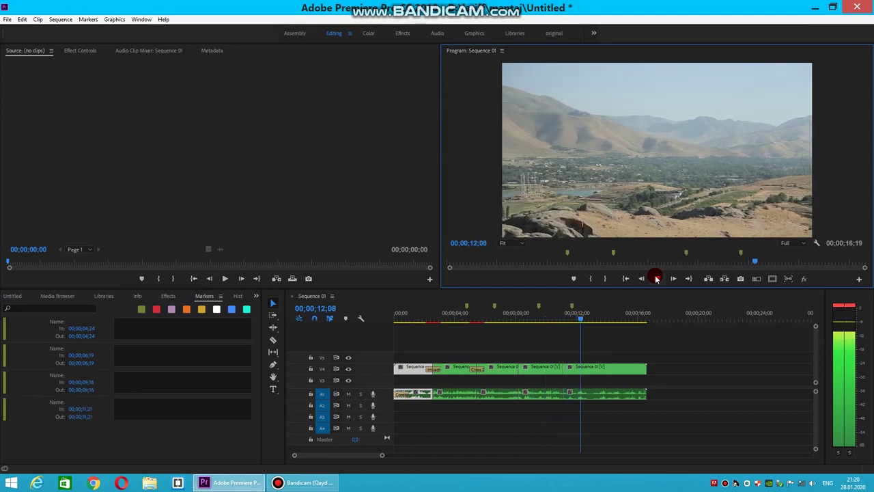
left_click(656, 278)
Return the playhead to the 04;24 marker and open its marker settings.
left_click_drag(590, 314, 478, 311)
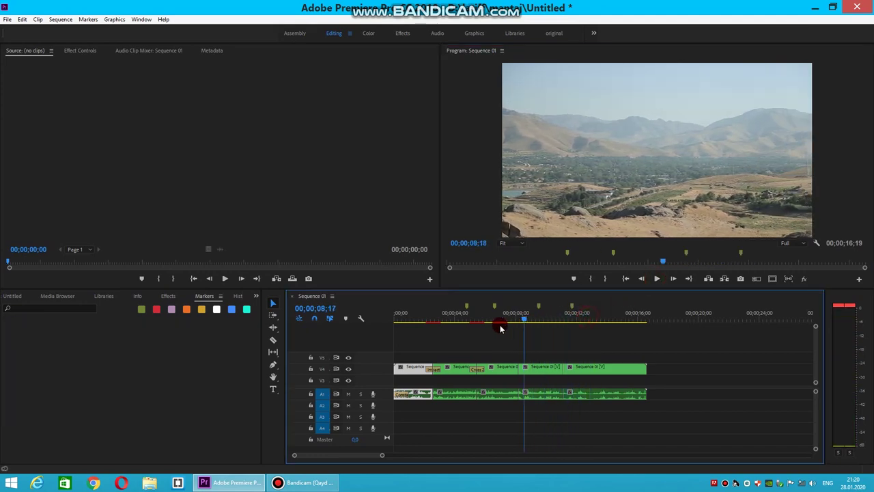
left_click(468, 310)
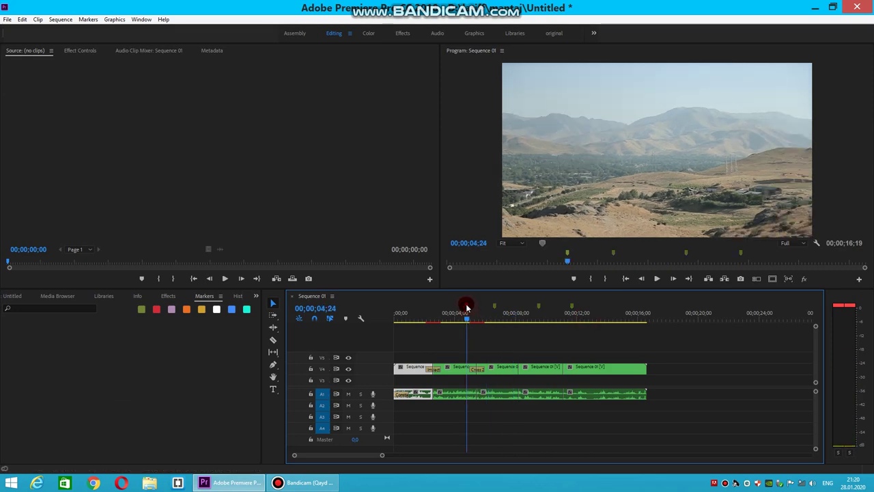
left_click_drag(467, 319, 498, 318)
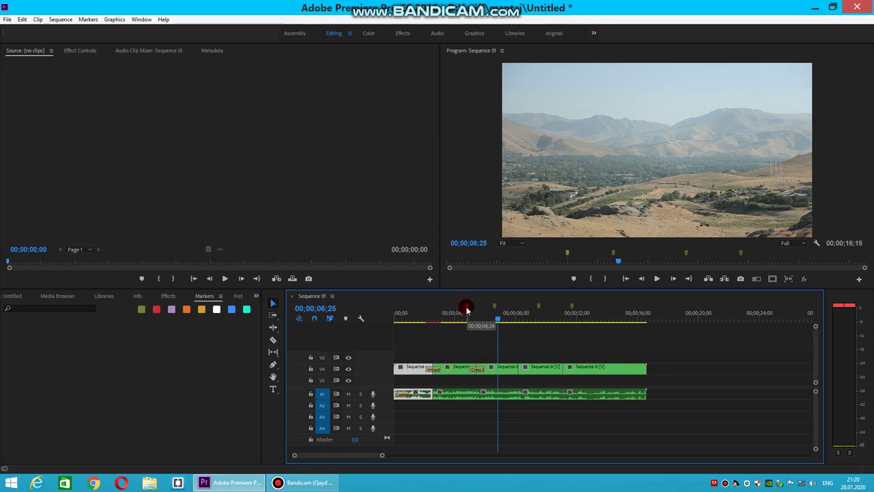
double_click(467, 309)
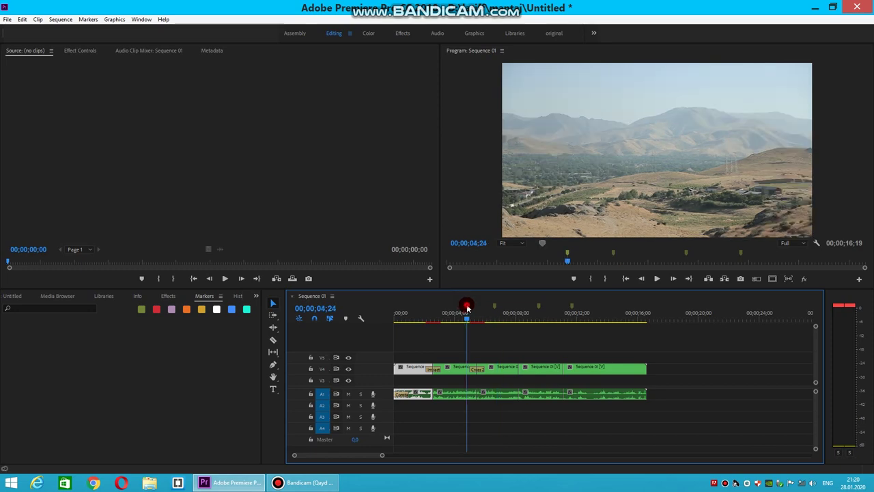
left_click(535, 71)
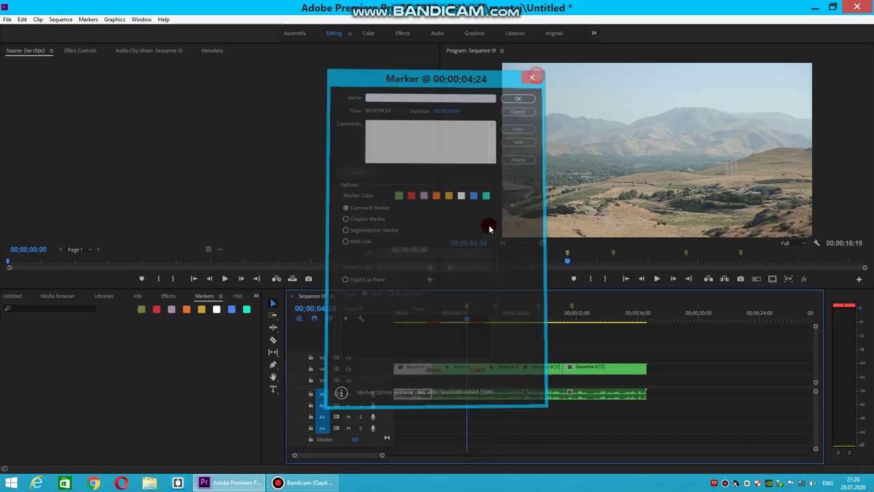
double_click(467, 310)
Edit the 04;24 marker's name and comments, set its colour to yellow, and confirm.
left_click(373, 92)
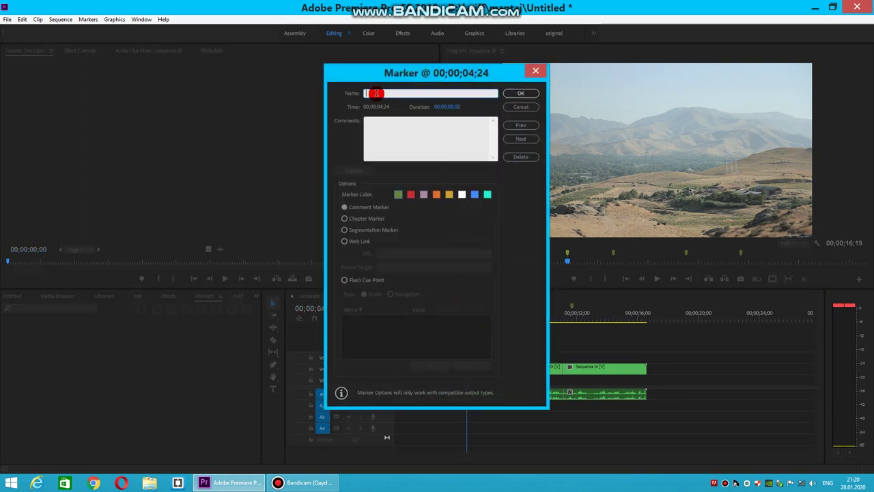
left_click(382, 127)
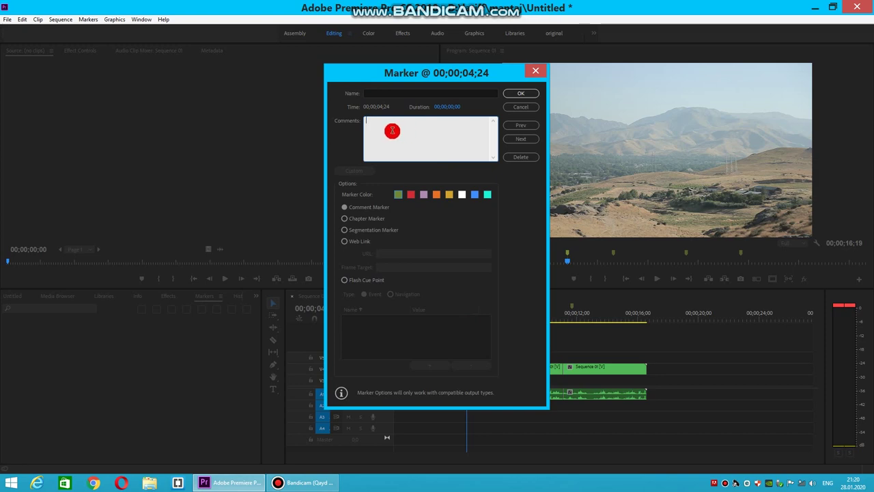
left_click(410, 195)
left_click(449, 196)
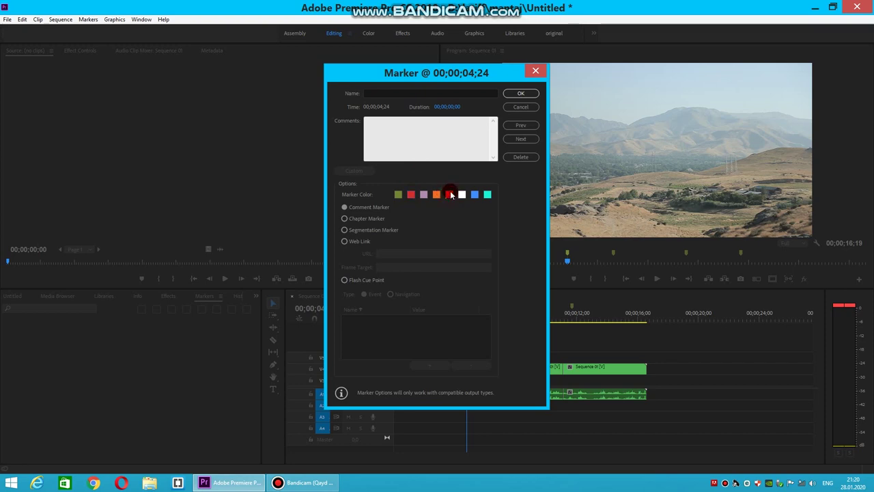
left_click(519, 95)
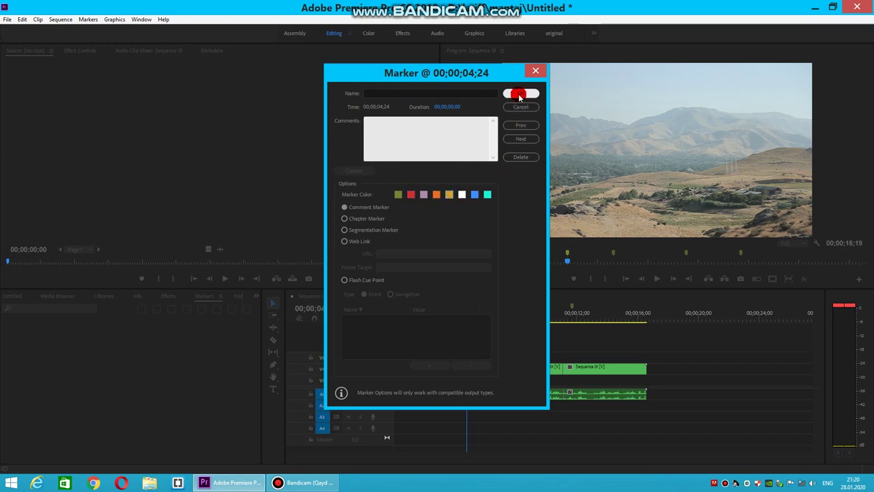
left_click(467, 305)
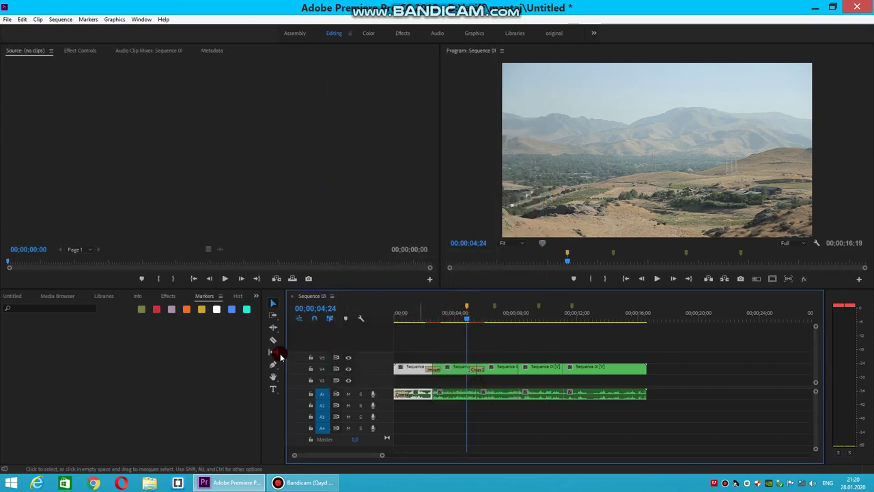
Filter the Markers list by colour to show only the yellow sf marker.
left_click(186, 337)
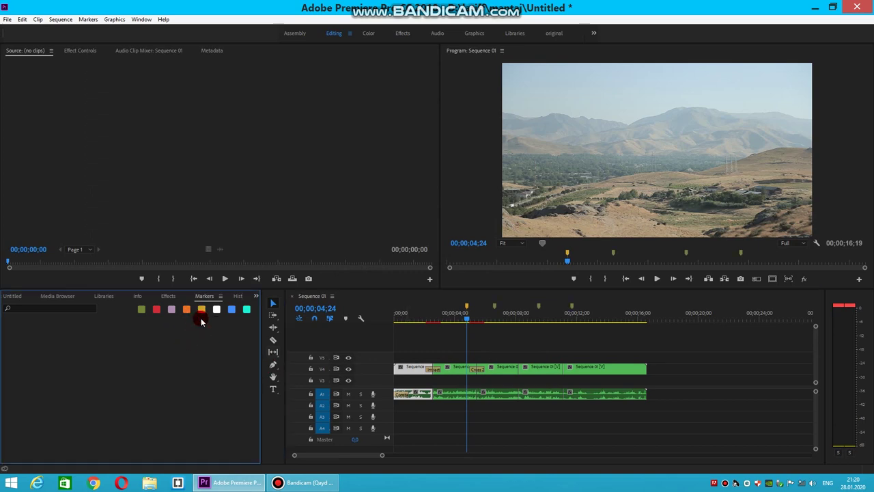
left_click(143, 311)
left_click(144, 376)
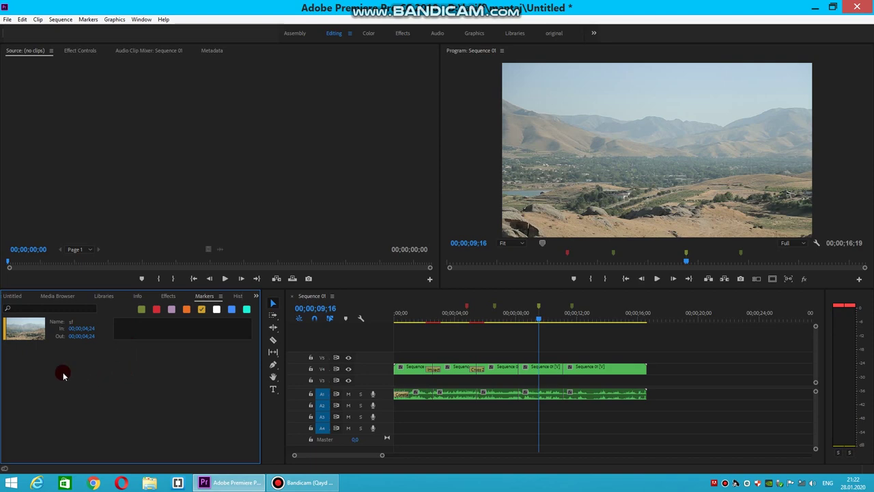
left_click(202, 310)
left_click(539, 311)
left_click_drag(538, 312, 448, 314)
left_click(201, 308)
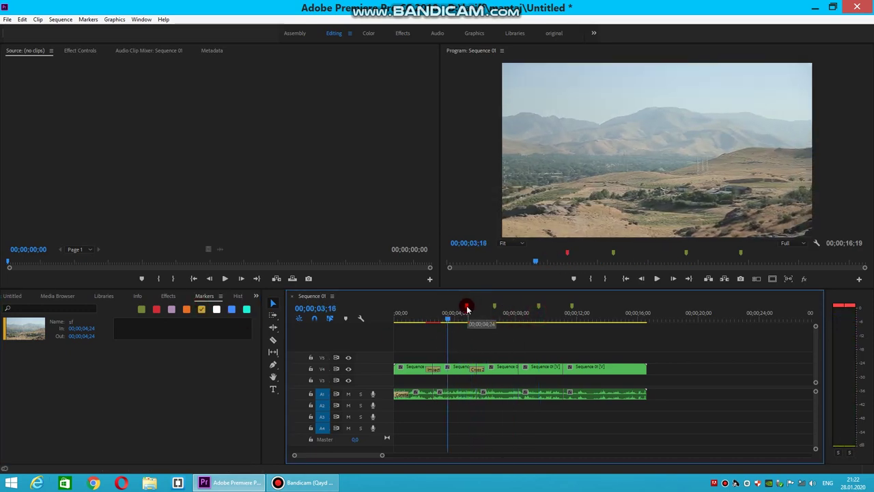
Include red markers, then clear the colour filter so all markers list, jumping to 06;19.
left_click(467, 307)
left_click(157, 309)
left_click(95, 359)
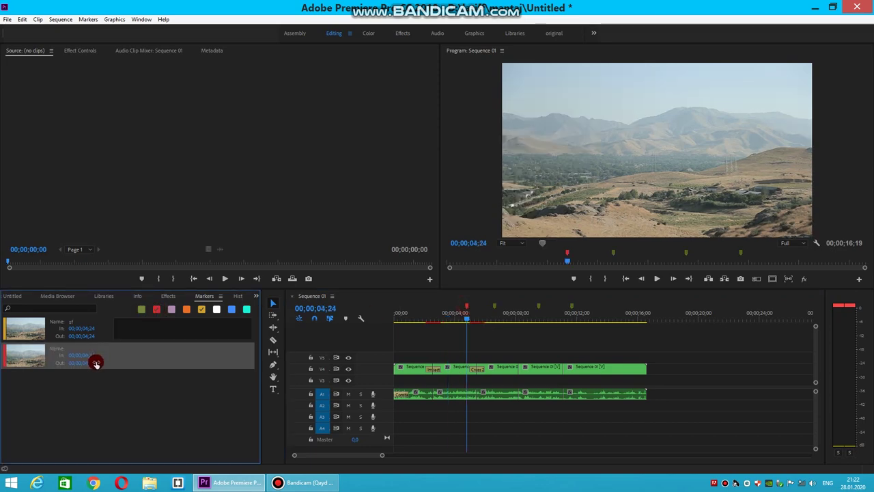
left_click(495, 307)
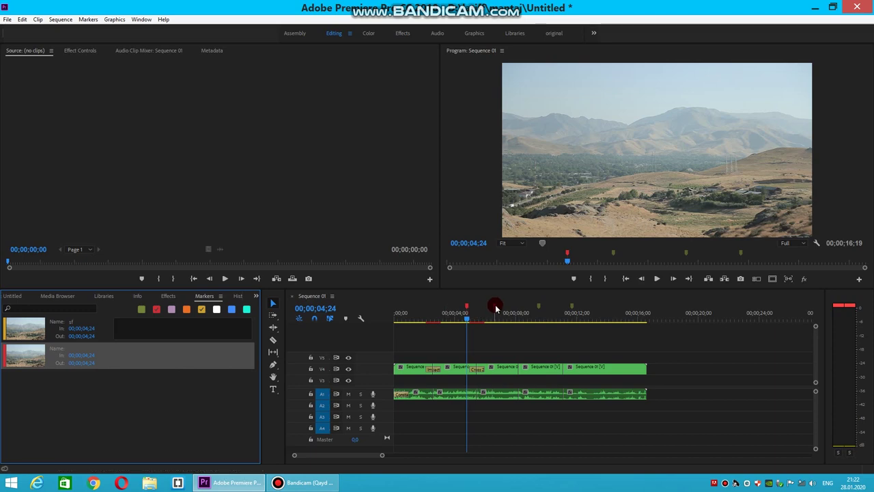
left_click(156, 309)
left_click(106, 357)
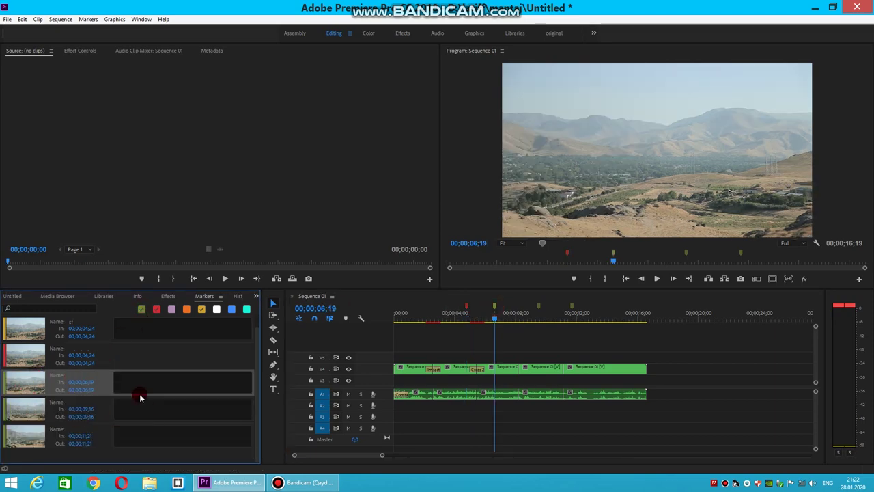
Close the Markers panel from its tab menu so the History panel shows.
right_click(203, 299)
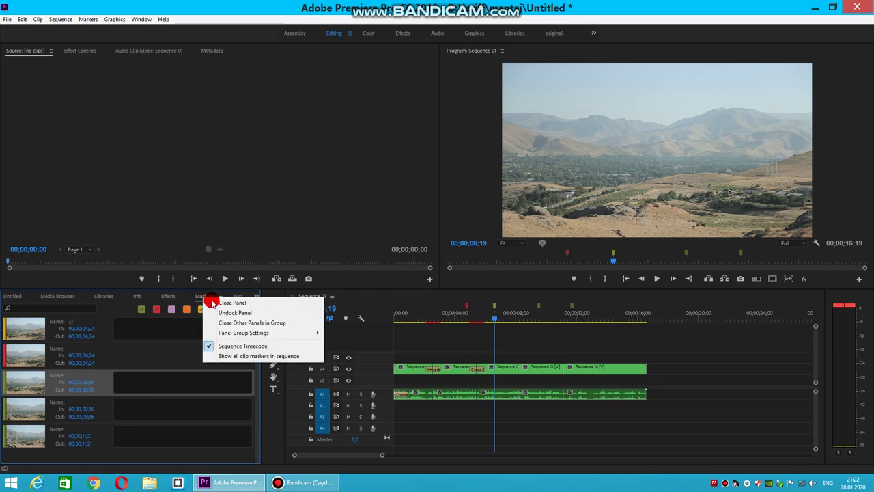
left_click(225, 303)
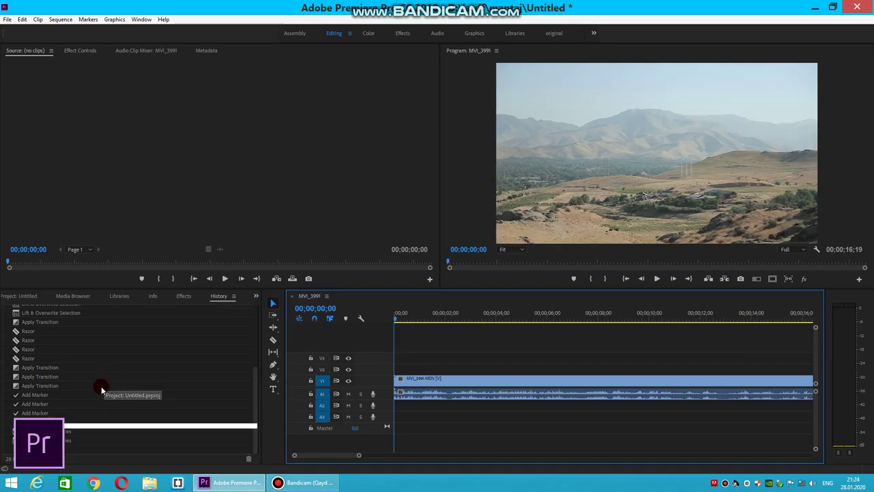
scroll(101, 388, "up", 2)
scroll(103, 384, "up", 3)
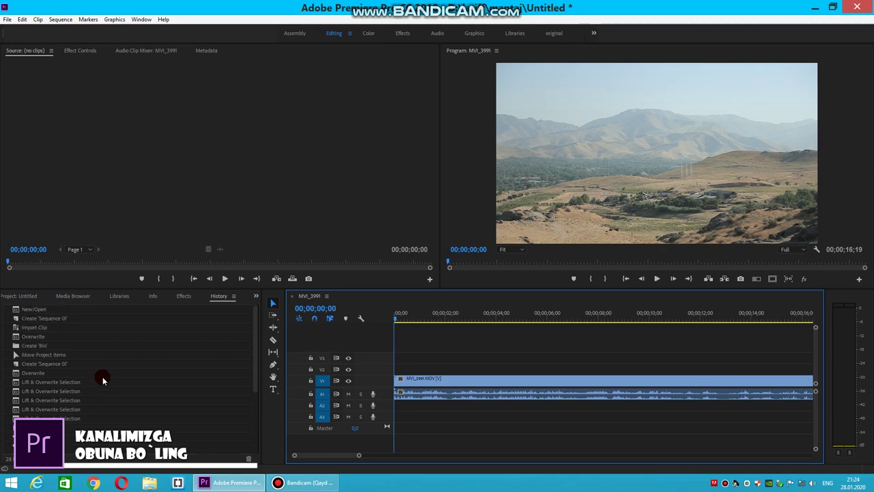
scroll(103, 383, "down", 3)
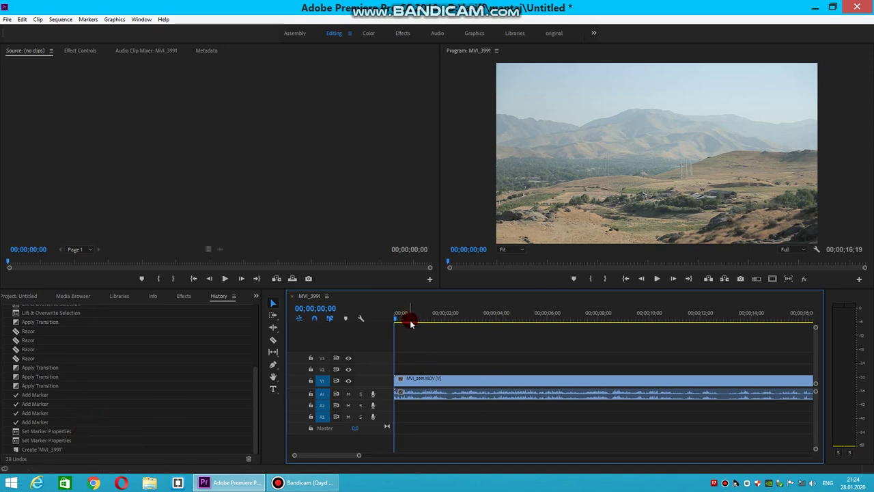
Razor the V1 MVI_3991 clip at about 03;23, undoing an accidental overwrite of the pieces.
left_click_drag(398, 323, 493, 374)
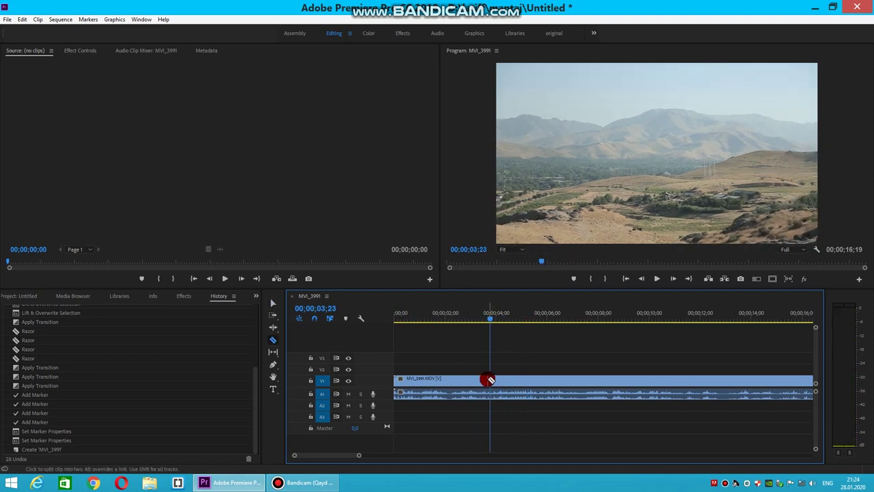
mouse_move(493, 374)
left_mouse_down()
mouse_move(523, 380)
mouse_move(427, 380)
left_mouse_up()
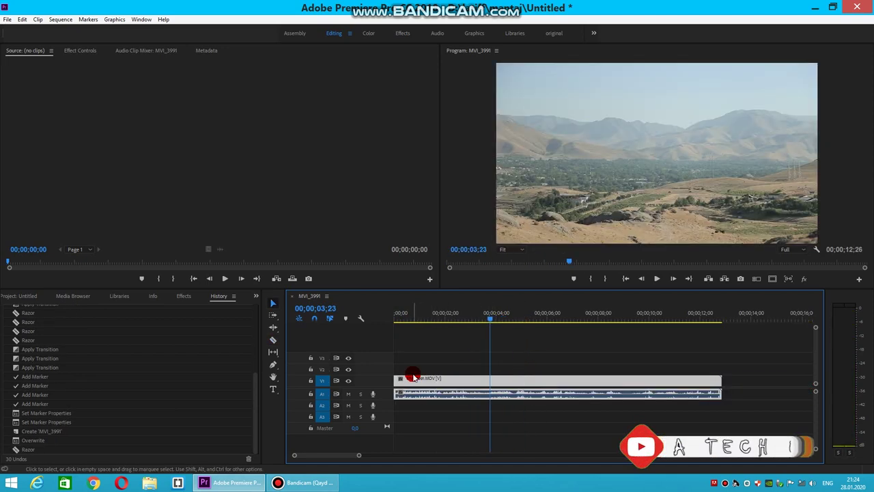
left_click_drag(418, 317, 383, 324)
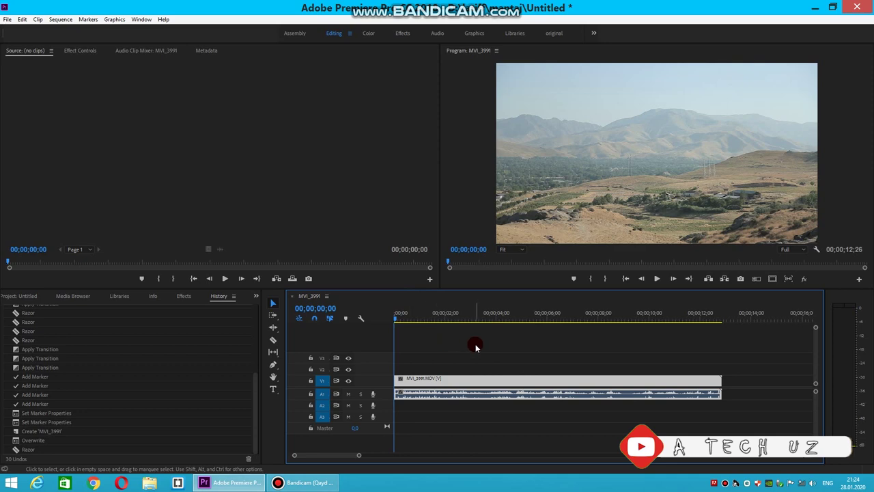
key("ctrl+z")
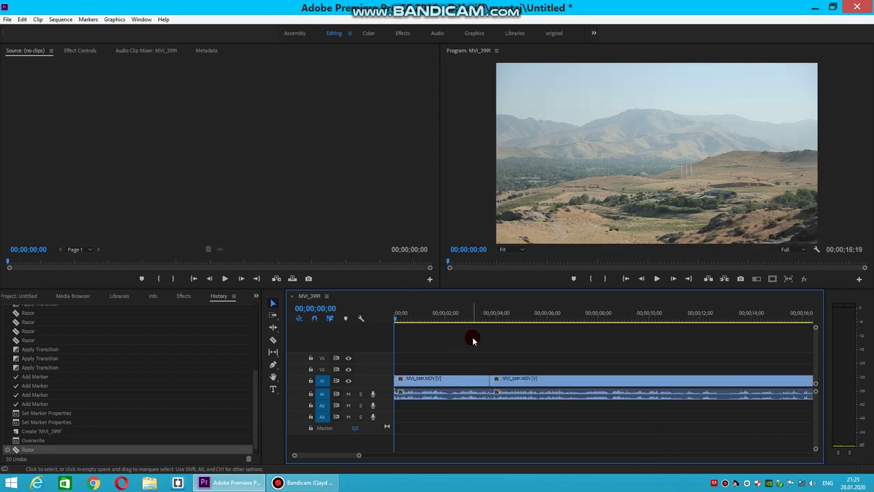
left_click_drag(404, 313, 478, 318)
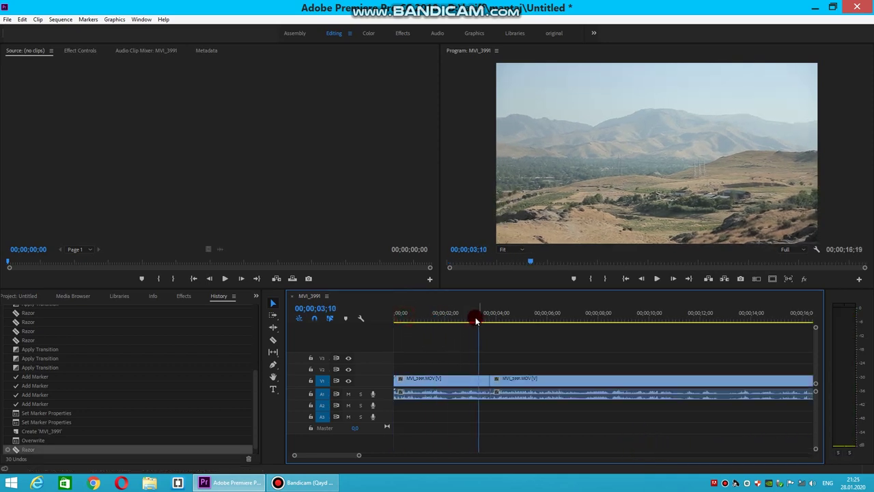
left_click(237, 296)
left_click(255, 298)
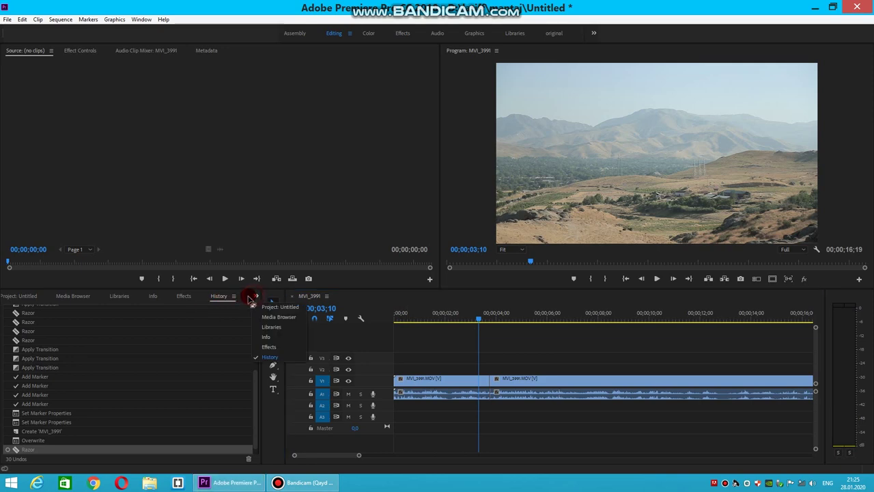
Turn on Linked Selection and Snap in the timeline and return the playhead to 00;00;00;00.
left_click(562, 359)
left_click(502, 352)
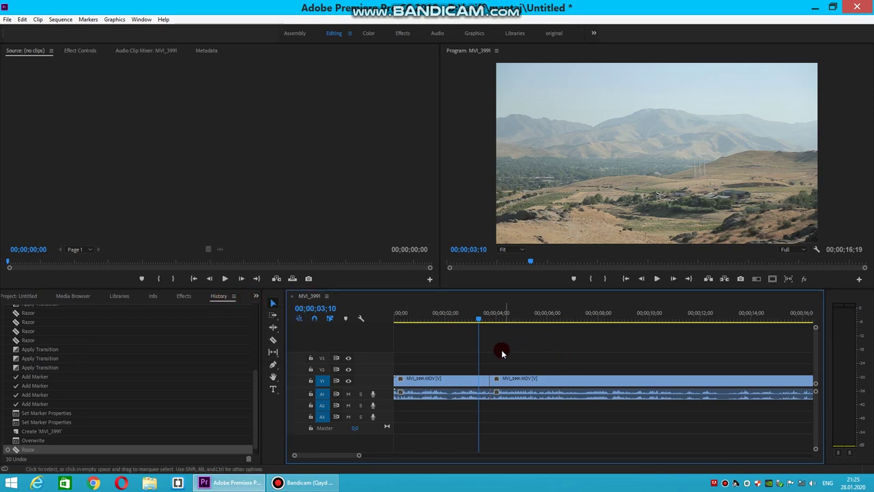
left_click_drag(484, 311, 444, 334)
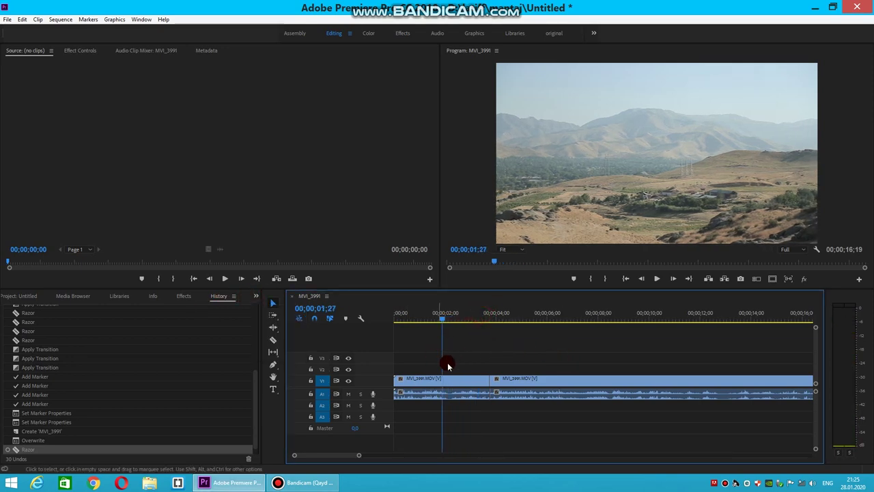
left_click_drag(444, 334, 401, 332)
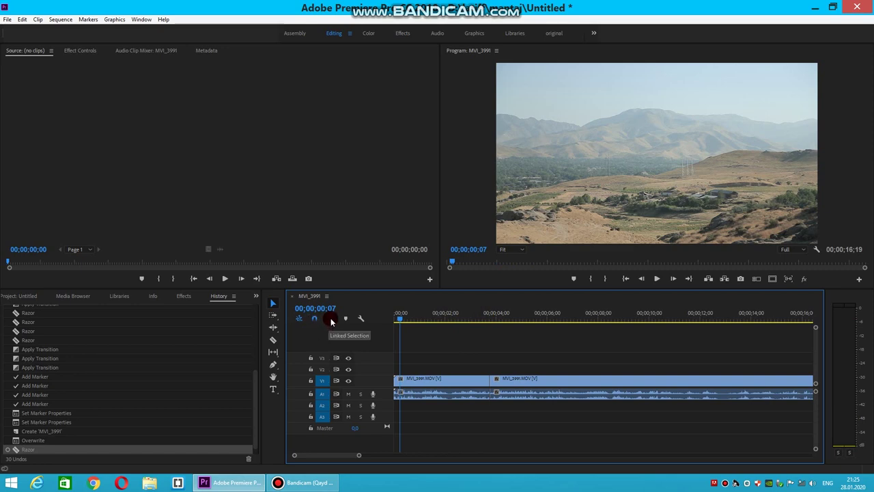
left_click(330, 318)
left_click(314, 320)
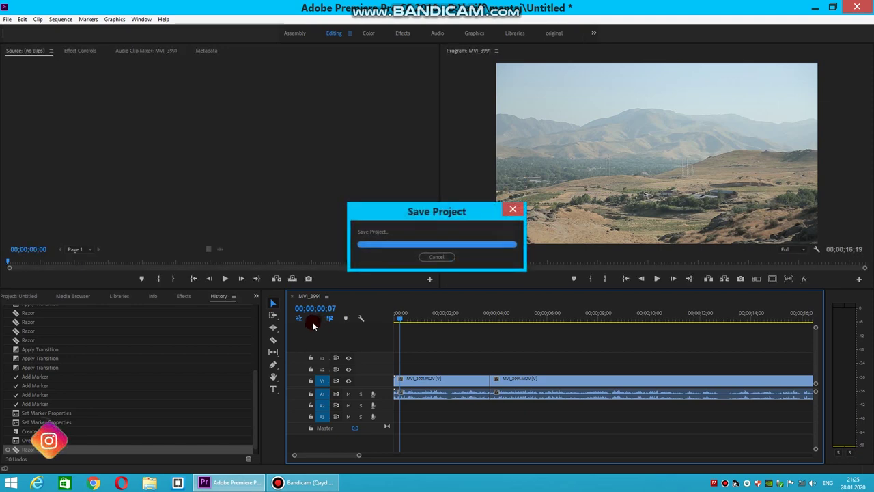
key("Home")
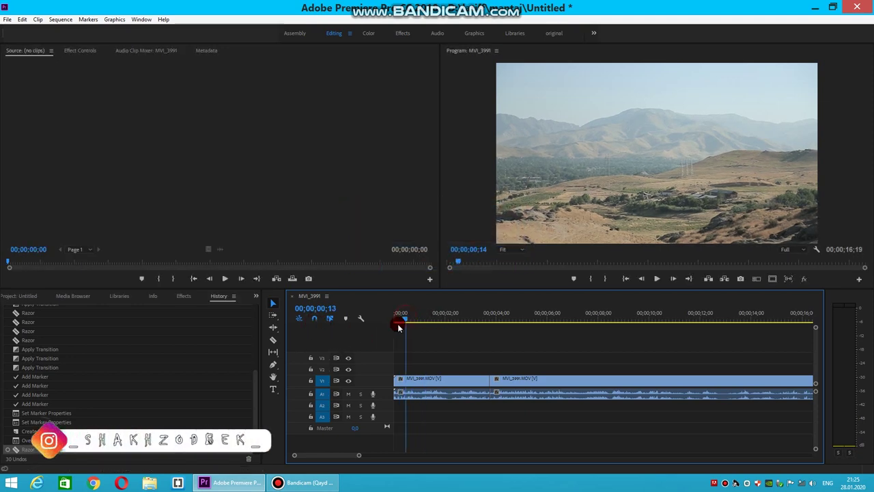
left_click(315, 319)
left_click(315, 319)
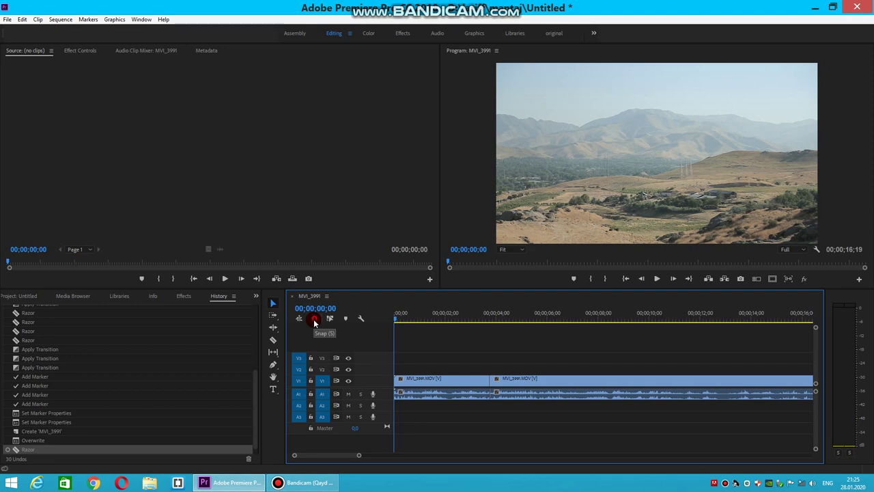
Lift the second clip to V2, align it at 00;00;04;00, and overwrite it back onto V1.
left_click_drag(402, 317, 462, 322)
left_click_drag(515, 381, 524, 382)
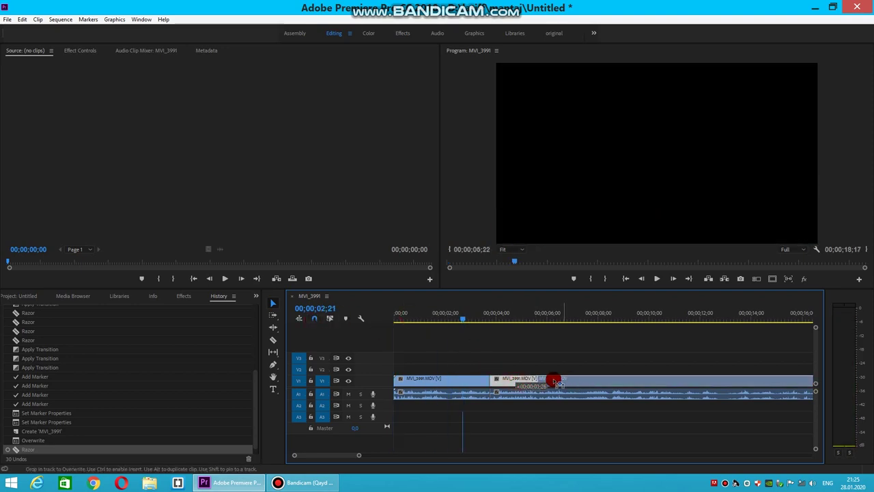
left_click_drag(523, 381, 544, 369)
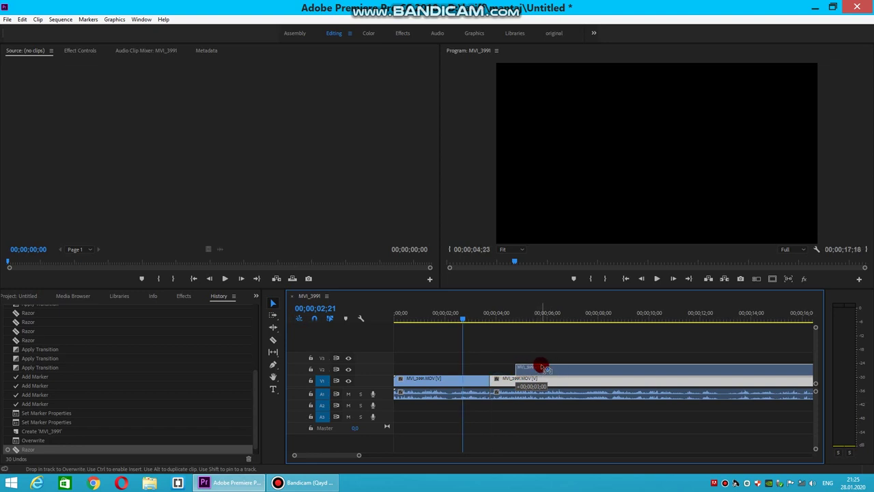
left_click_drag(539, 369, 537, 369)
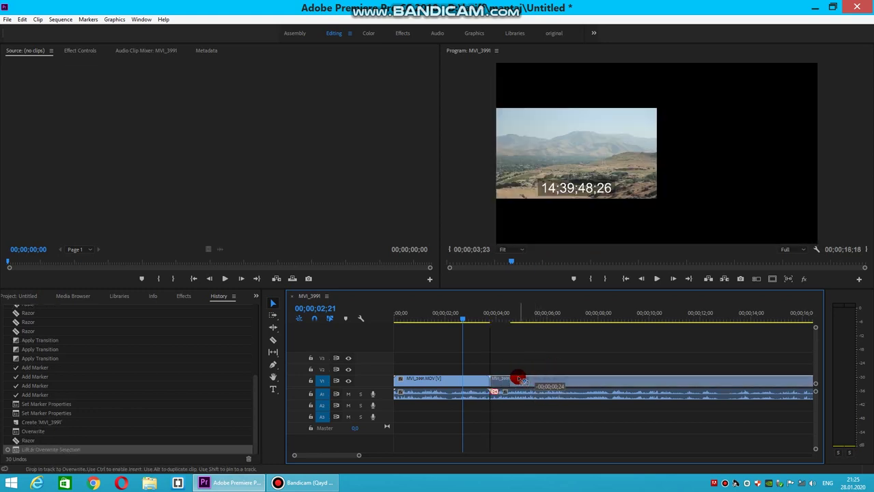
left_click_drag(538, 372, 520, 379)
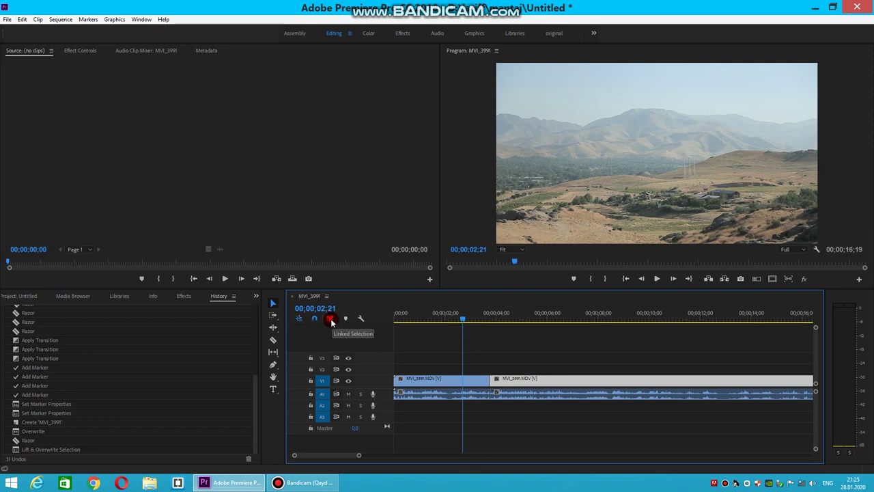
left_click(74, 52)
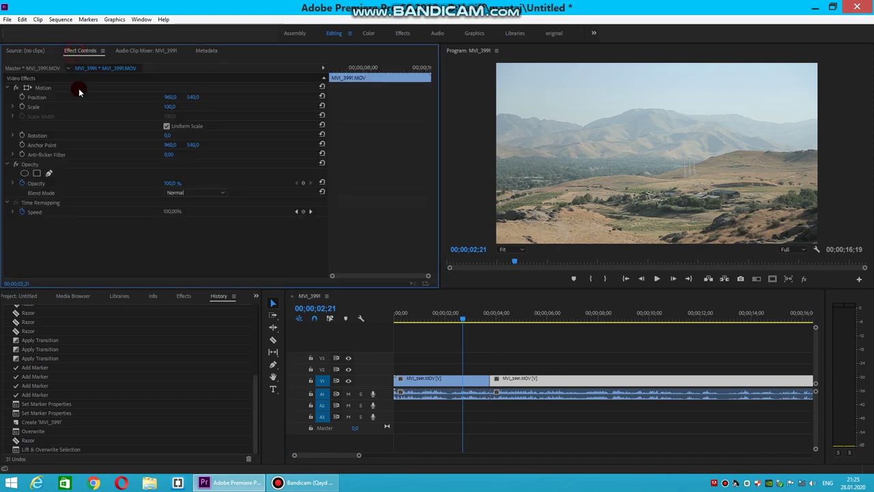
Drag the second clip right and up onto the upper video tracks, leaving a gap.
left_click(27, 50)
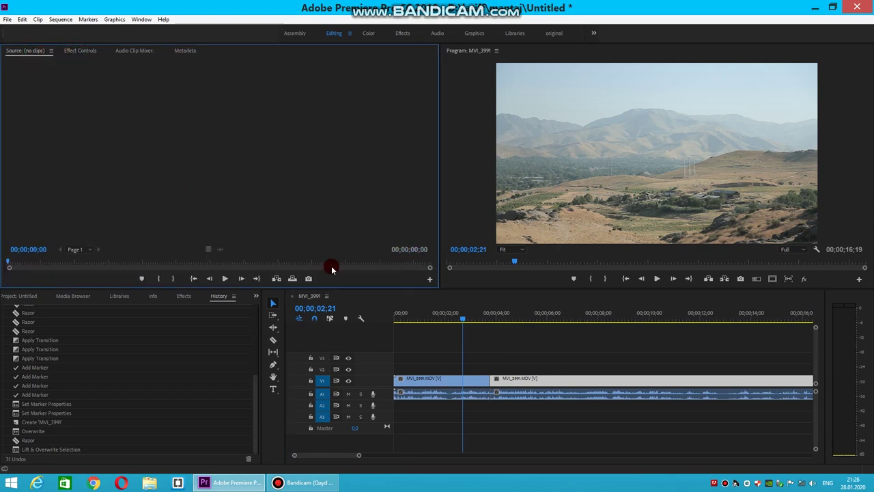
left_click(517, 379)
left_click_drag(543, 381, 510, 372)
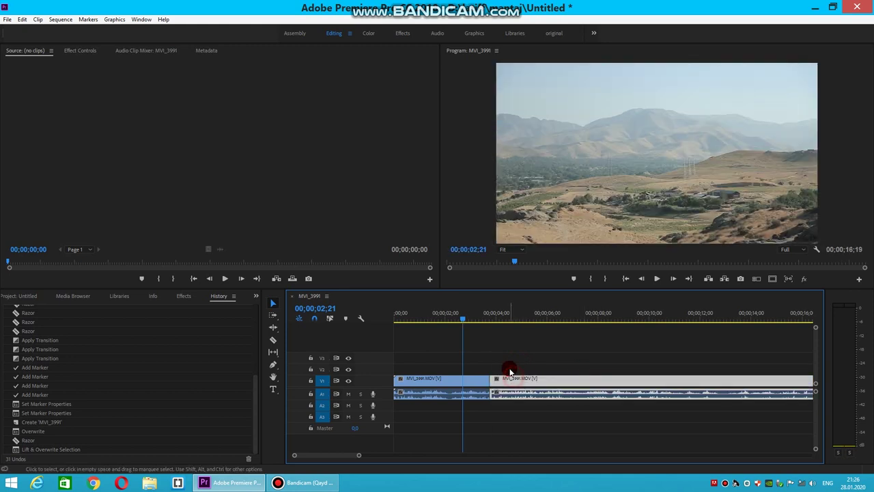
left_click(528, 384)
left_click_drag(528, 382, 544, 384)
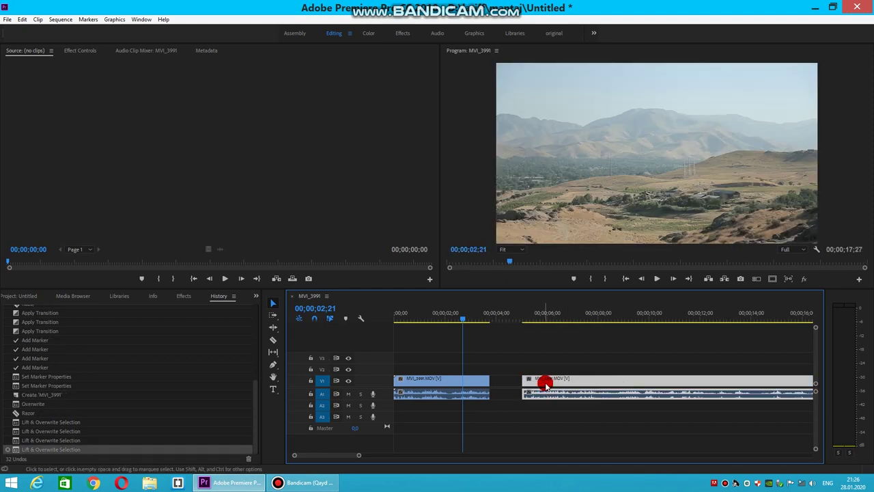
mouse_move(545, 383)
left_mouse_down()
mouse_move(608, 383)
mouse_move(611, 358)
mouse_move(565, 366)
mouse_move(576, 359)
left_mouse_up()
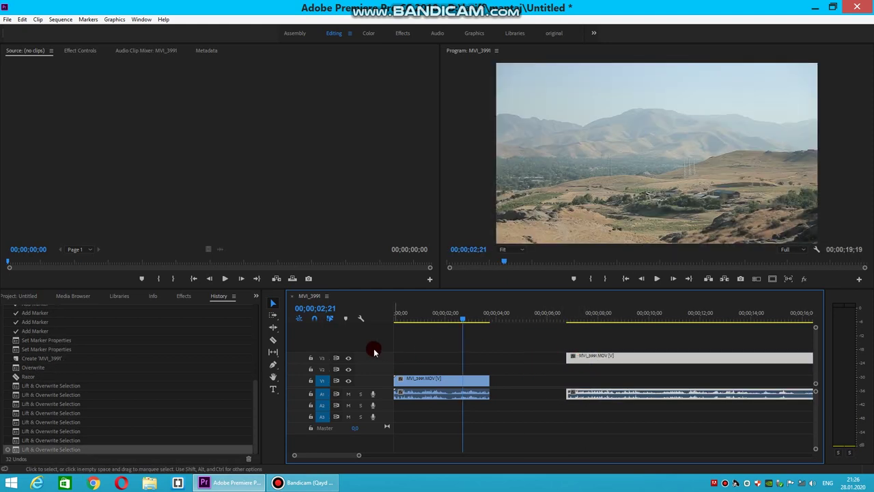
With Linked Selection off, align the V3 video with its A1 audio, then relink.
left_click(329, 319)
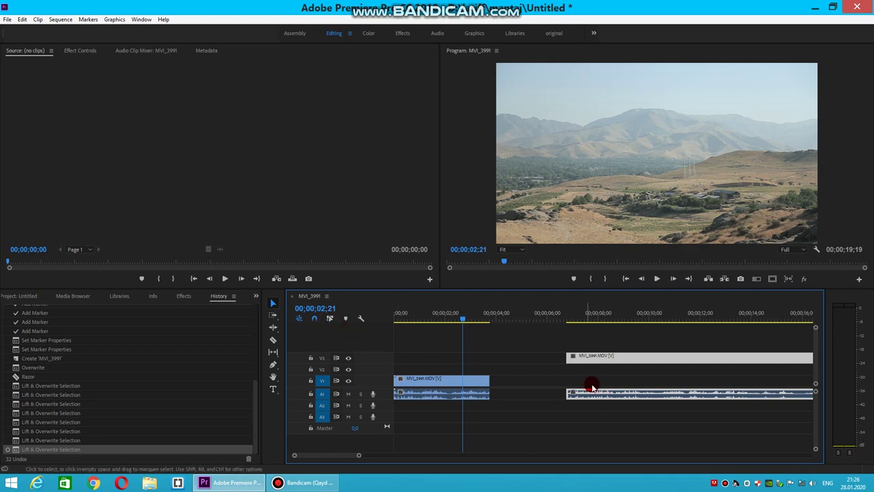
left_click_drag(615, 392, 571, 395)
mouse_move(583, 358)
left_mouse_down()
mouse_move(559, 362)
mouse_move(580, 361)
left_mouse_up()
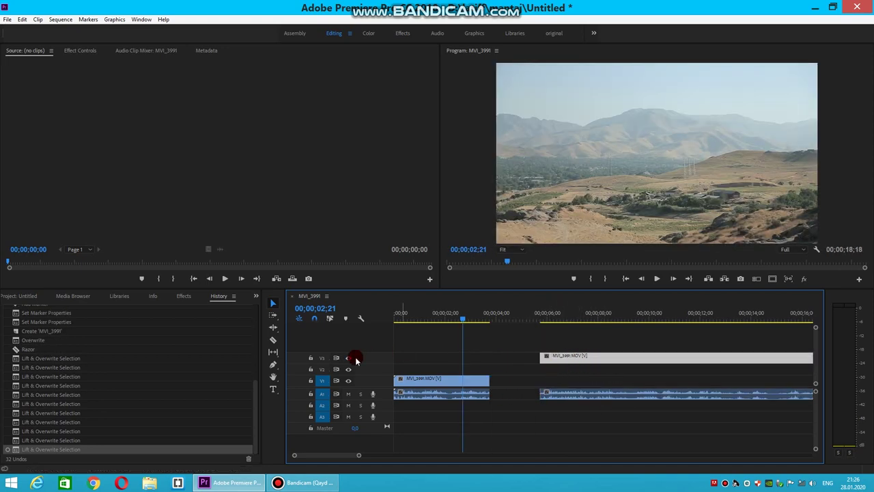
left_click(332, 320)
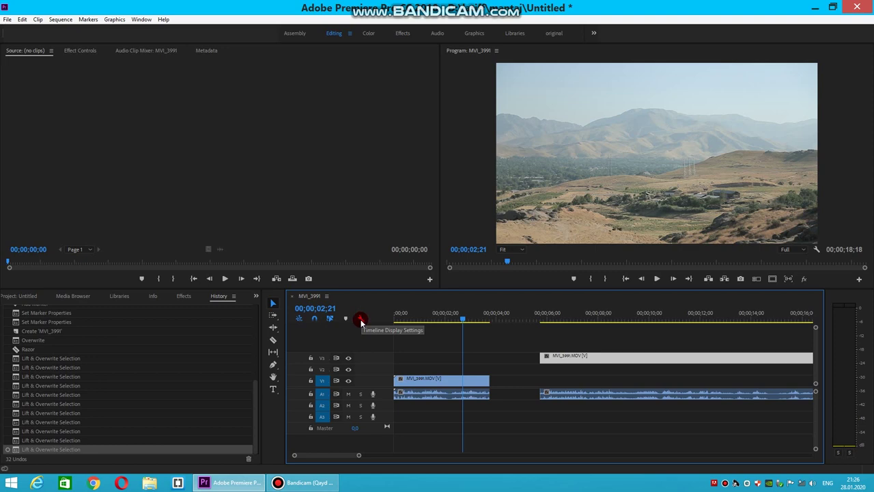
left_click(360, 321)
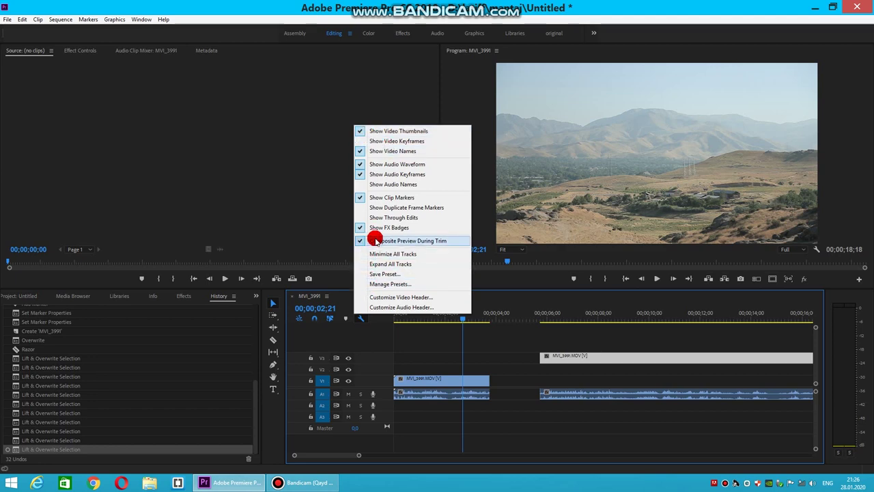
Move the second MVI_3991.MOV piece from V3 to V1 right after the first clip, with its audio realigned on A1.
left_click(292, 200)
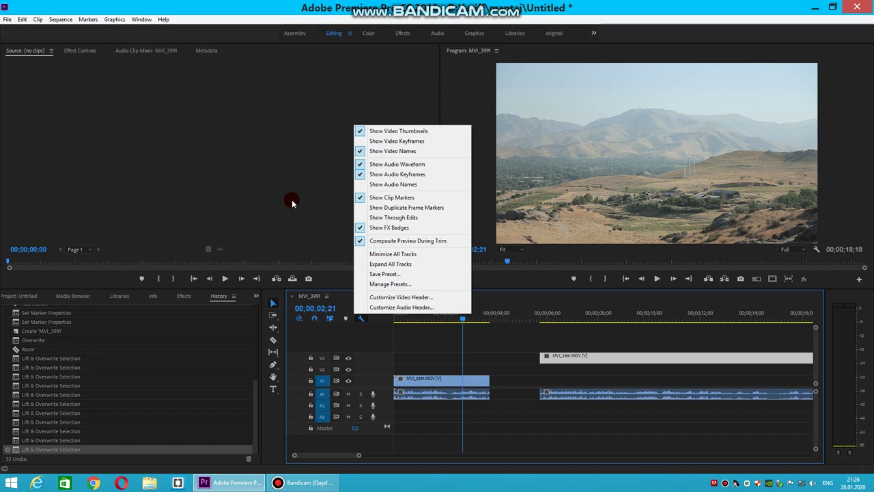
left_click(568, 160)
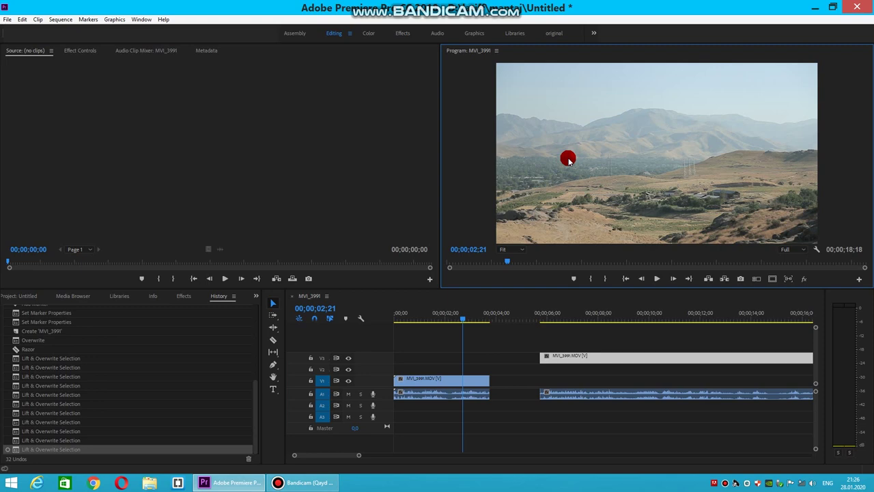
mouse_move(572, 356)
left_mouse_down()
mouse_move(533, 375)
mouse_move(564, 389)
left_mouse_up()
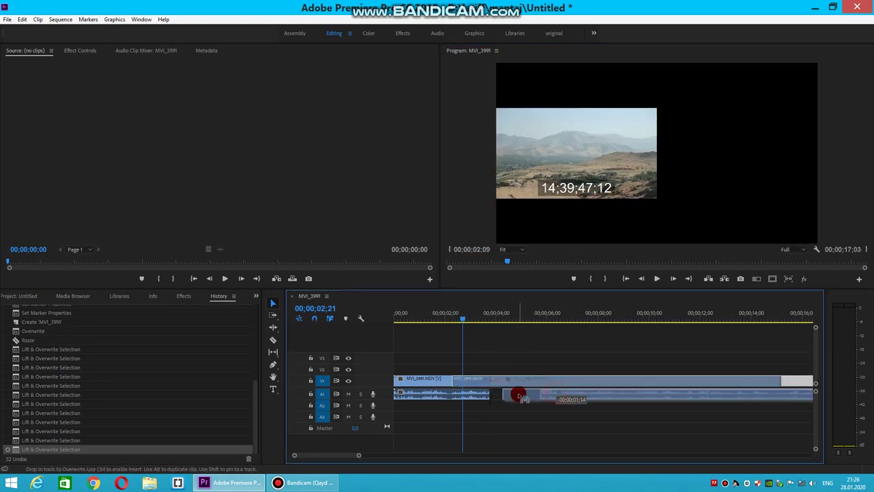
left_click_drag(564, 389, 521, 395)
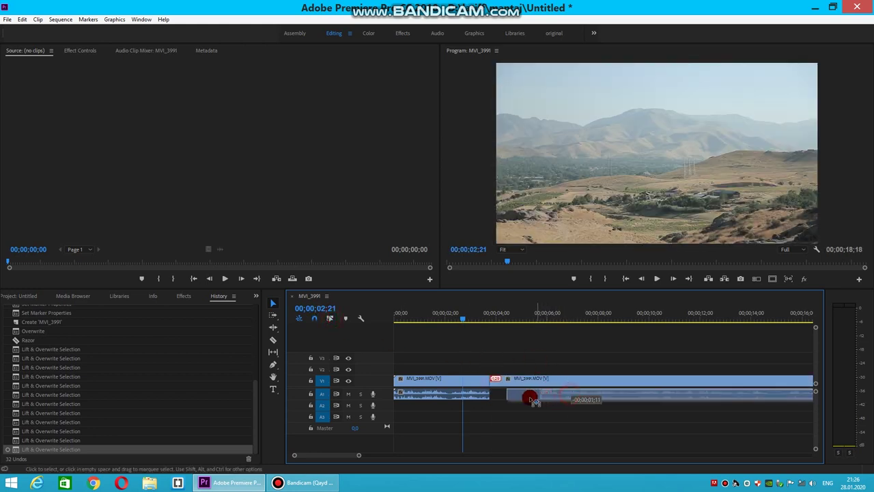
left_click(337, 323)
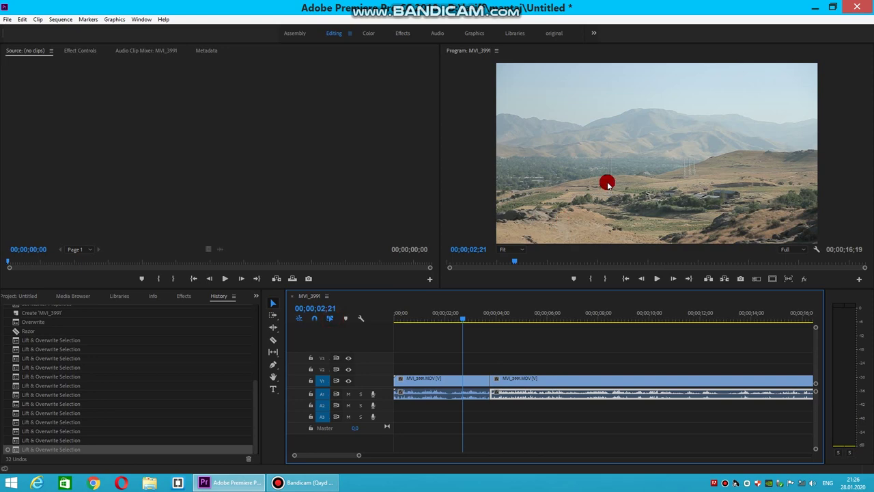
left_click_drag(455, 315, 524, 315)
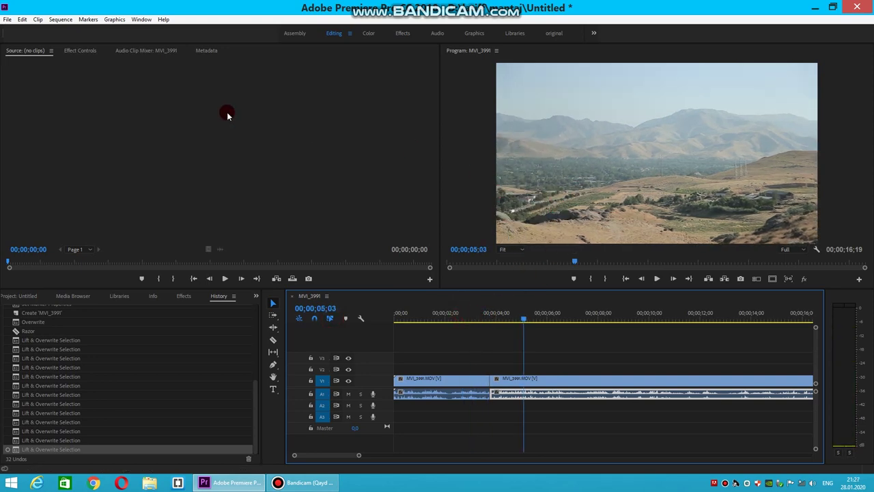
Load MVI_3989 from the Media Browser into the Source monitor.
left_click(177, 114)
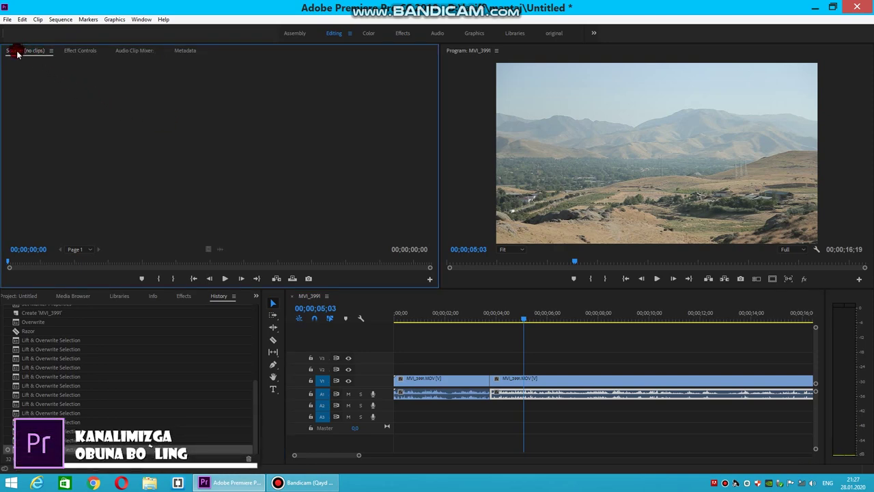
left_click(145, 155)
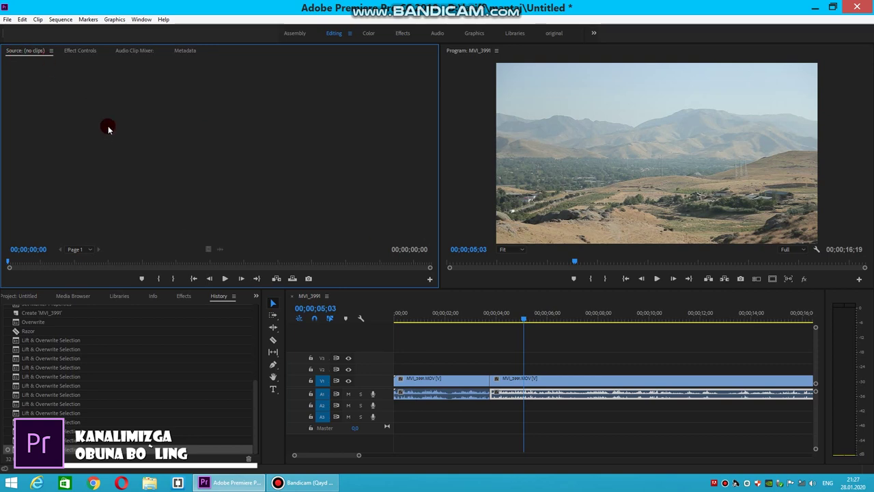
left_click(16, 298)
double_click(137, 338)
mouse_move(149, 202)
left_mouse_down()
mouse_move(166, 157)
mouse_move(147, 242)
left_mouse_up()
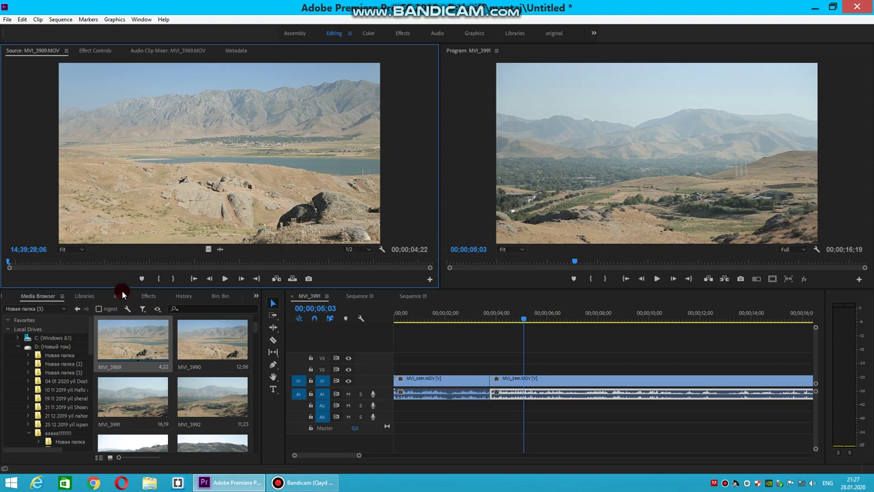
left_click(111, 363)
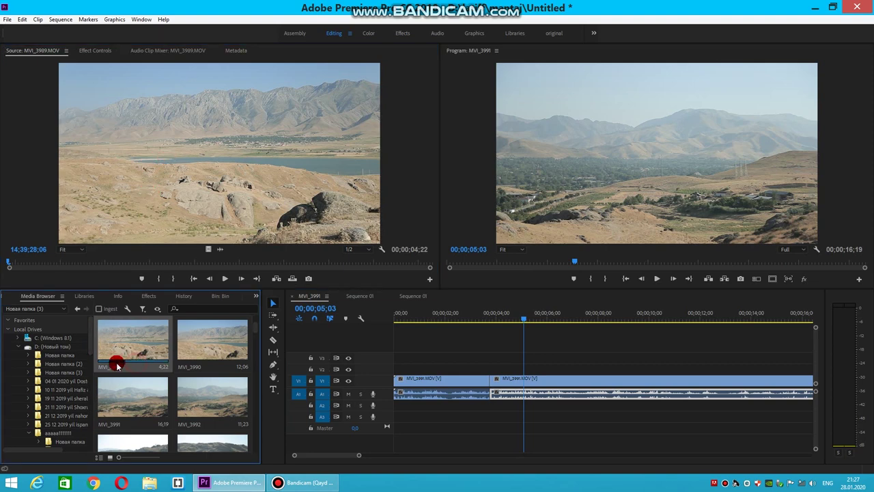
left_click_drag(107, 366, 205, 257)
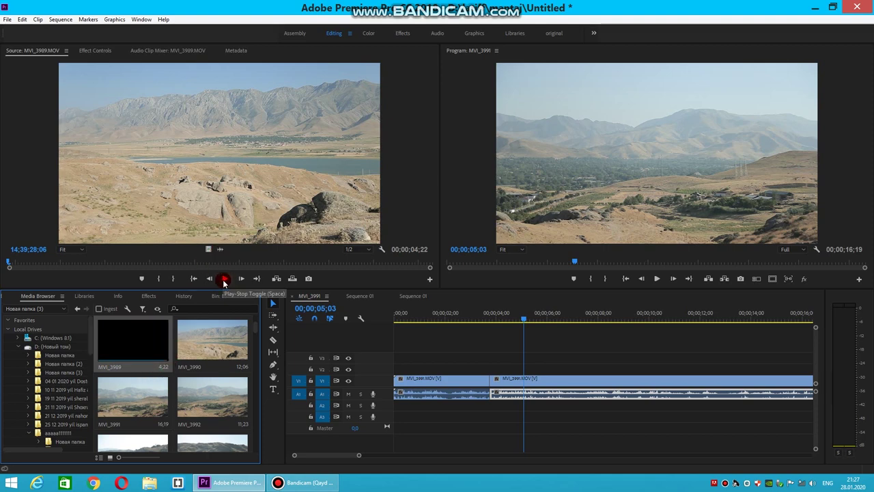
Play MVI_3989 and mark an In-to-Out range of about 00;00;01;15.
left_click(224, 280)
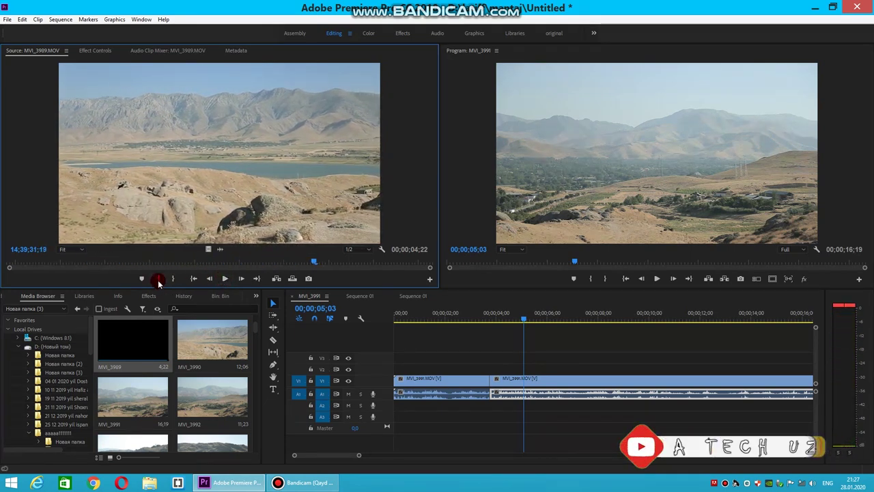
left_click_drag(314, 260, 119, 265)
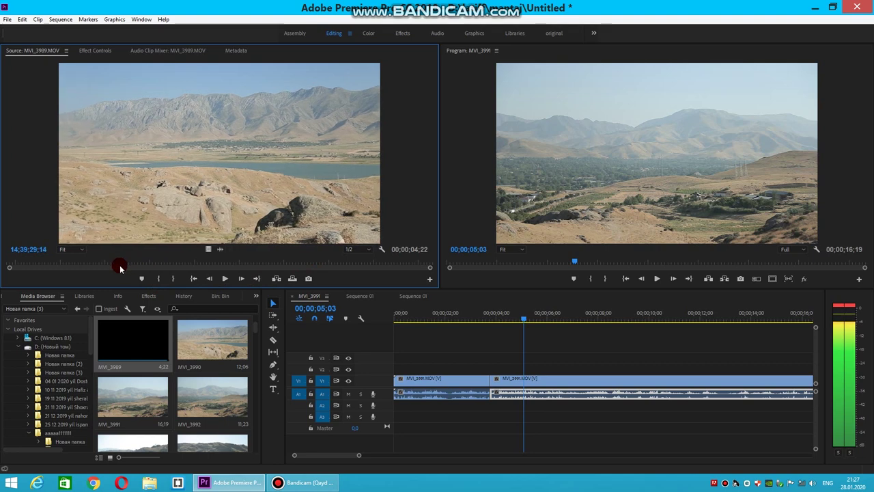
left_click(157, 278)
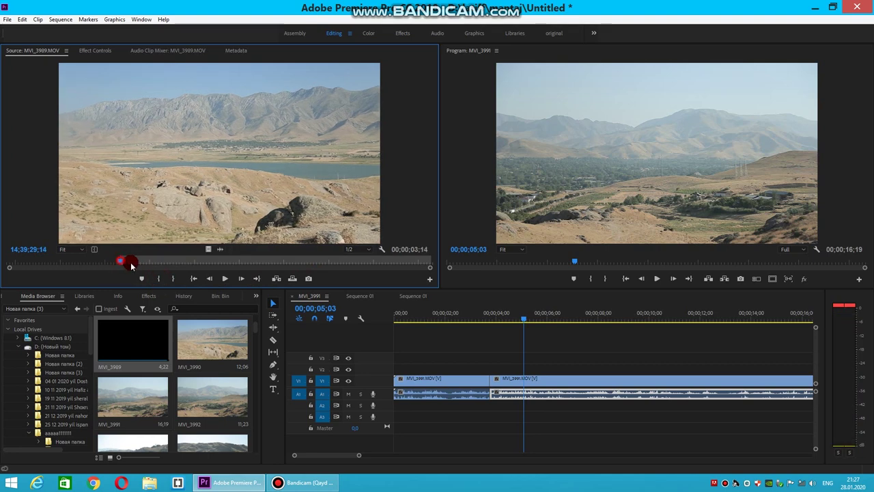
left_click(225, 279)
left_click(174, 279)
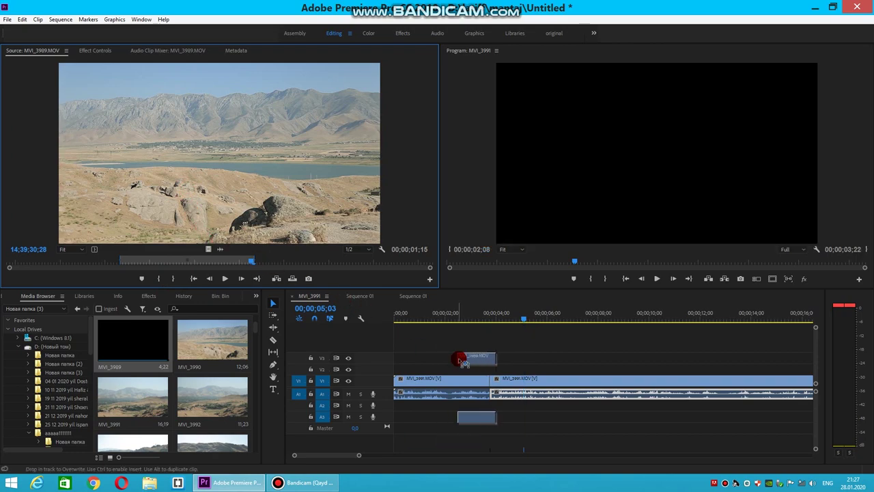
Place MVI_3989 on V2 around 3 seconds and trim its source In point later.
left_click_drag(345, 303, 474, 369)
left_click(478, 318)
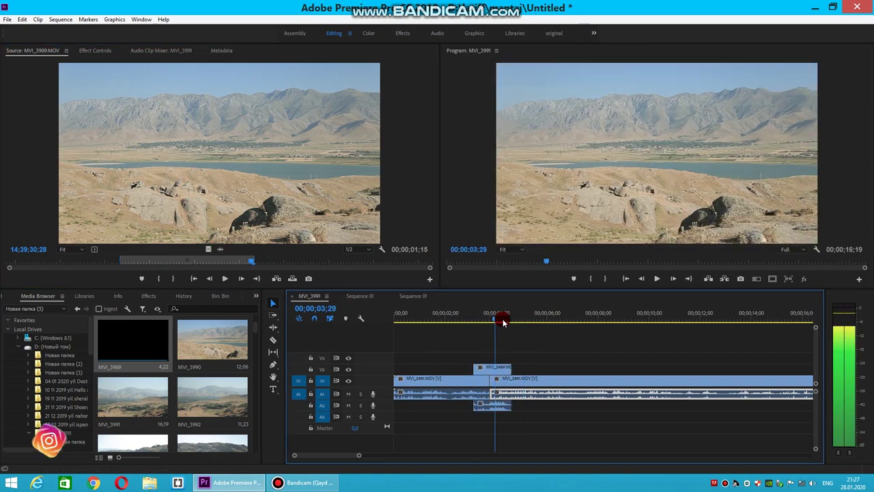
left_click_drag(478, 318, 507, 319)
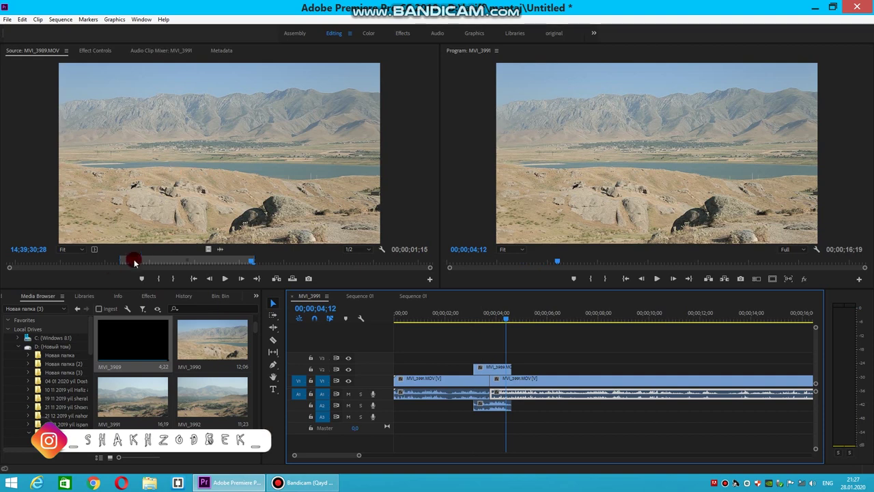
left_click_drag(119, 260, 145, 259)
left_click_drag(254, 256, 250, 257)
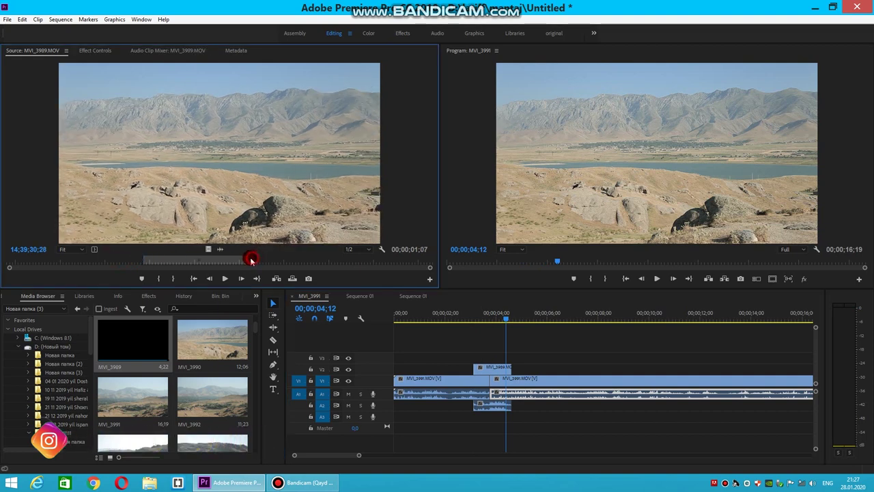
Drop the trimmed MVI_3989 piece on V2 near 00;00;04;00 and open Export Frame for the source frame.
left_click_drag(203, 158, 481, 370)
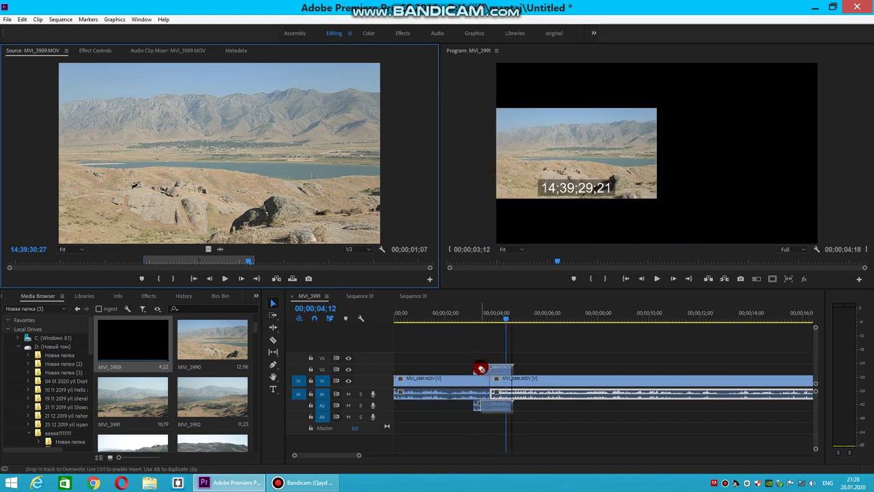
left_click_drag(482, 370, 491, 369)
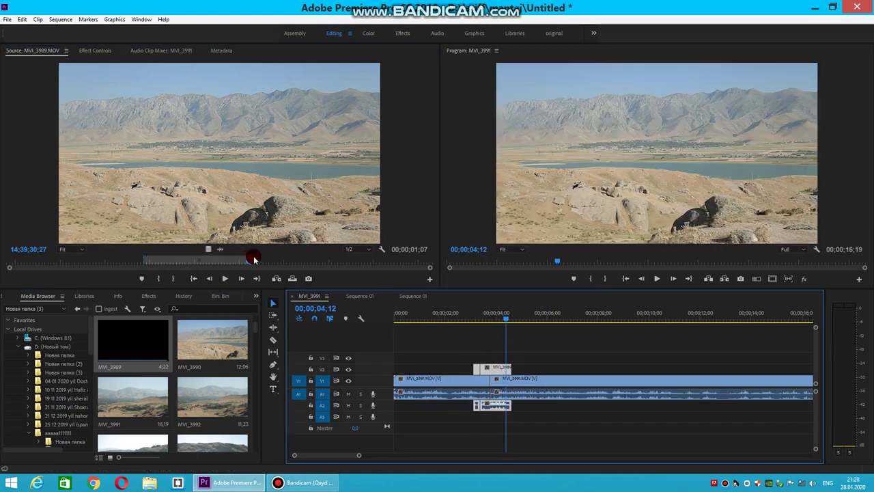
left_click(196, 279)
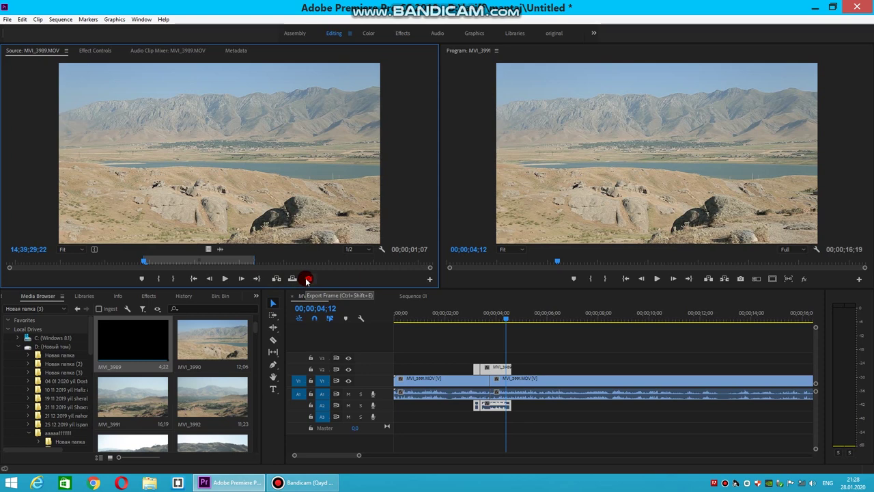
left_click(306, 280)
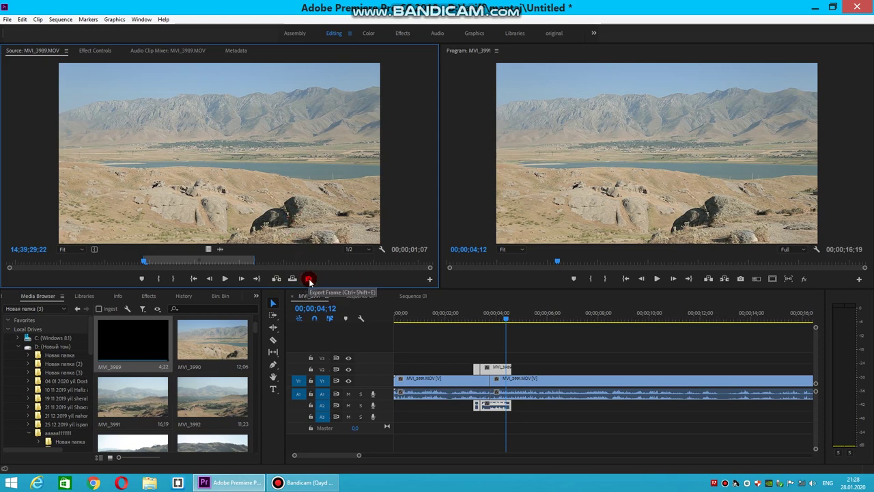
left_click(308, 280)
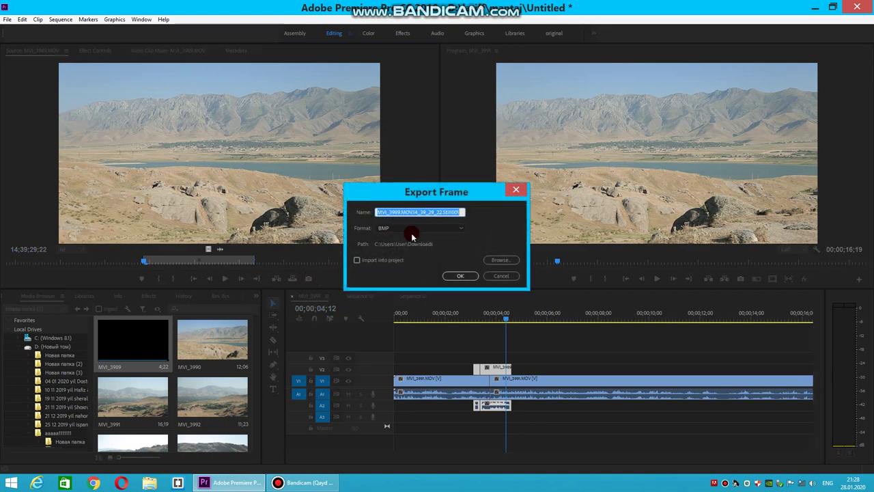
Export the current MVI_3989 source frame as a JPEG into the Downloads folder.
left_click(400, 229)
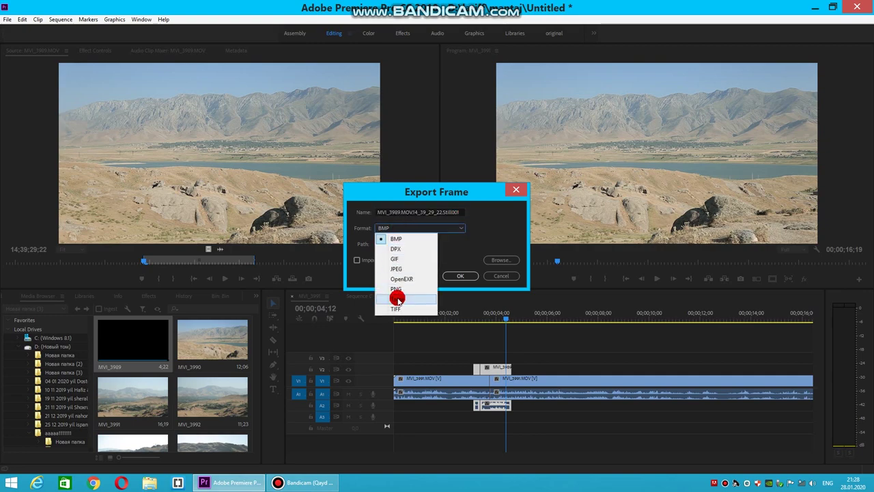
left_click(396, 268)
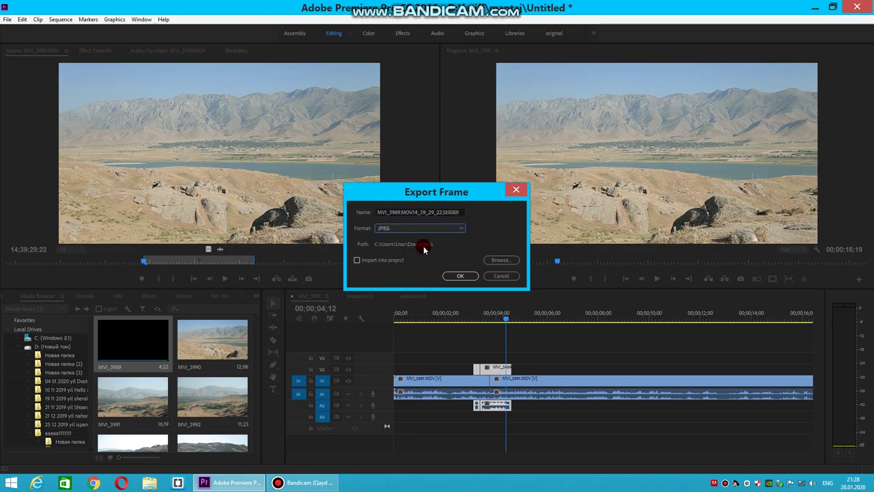
left_click(497, 265)
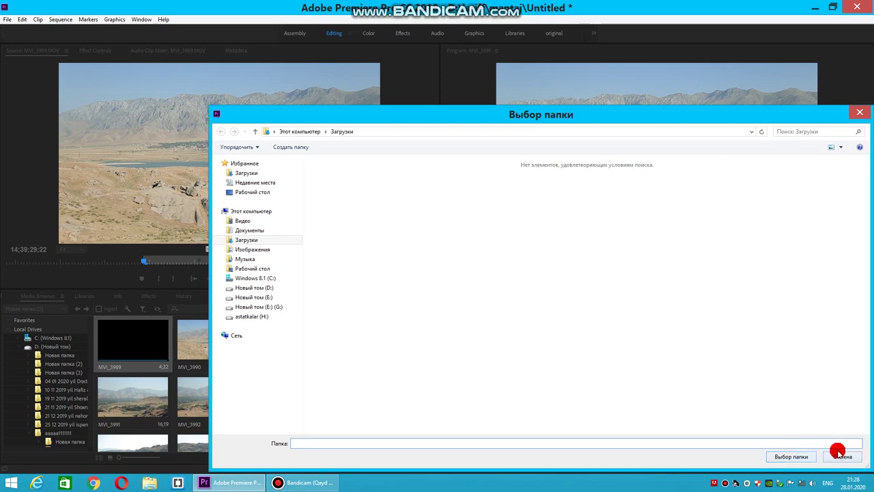
left_click(862, 116)
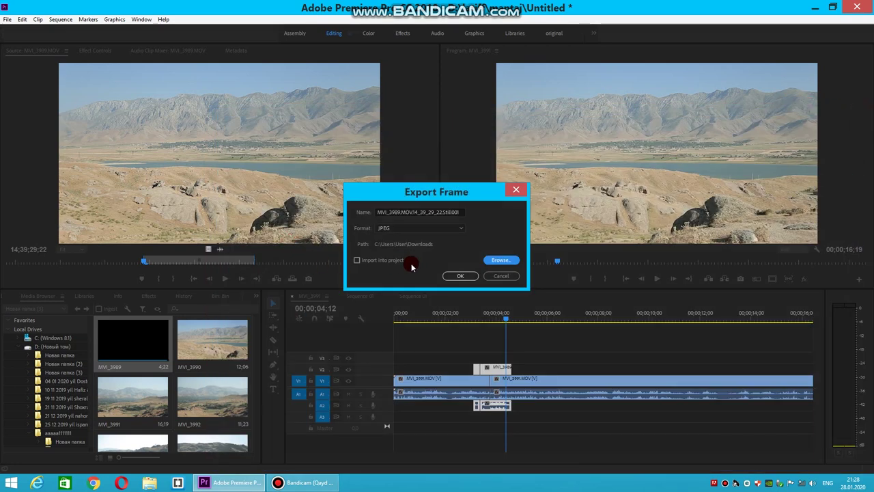
left_click(456, 276)
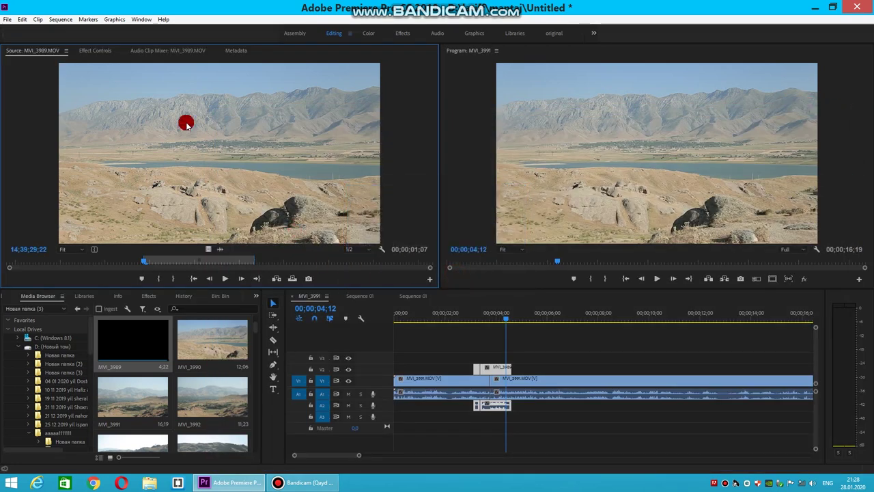
Show the V2 MVI_3989 clip's Effect Controls: Scale 100, Opacity 100%, Speed 100%.
left_click(97, 51)
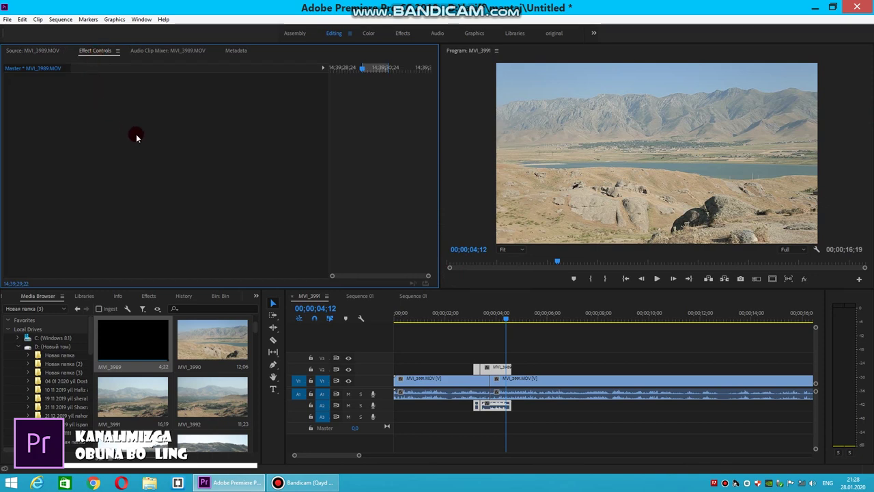
left_click(501, 368)
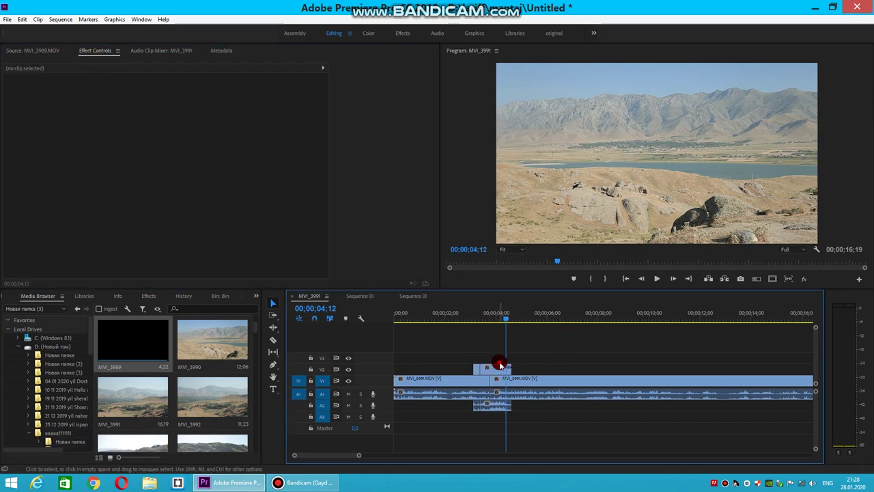
left_click(501, 368)
left_click(497, 314)
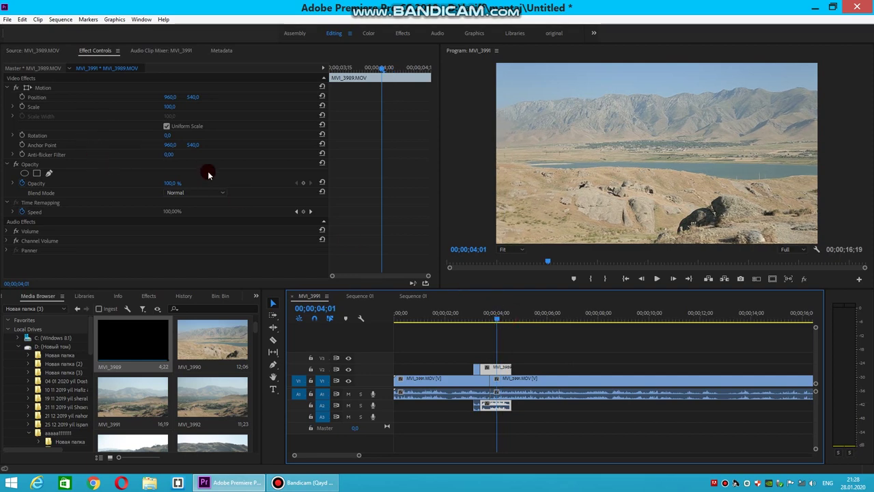
left_click(147, 301)
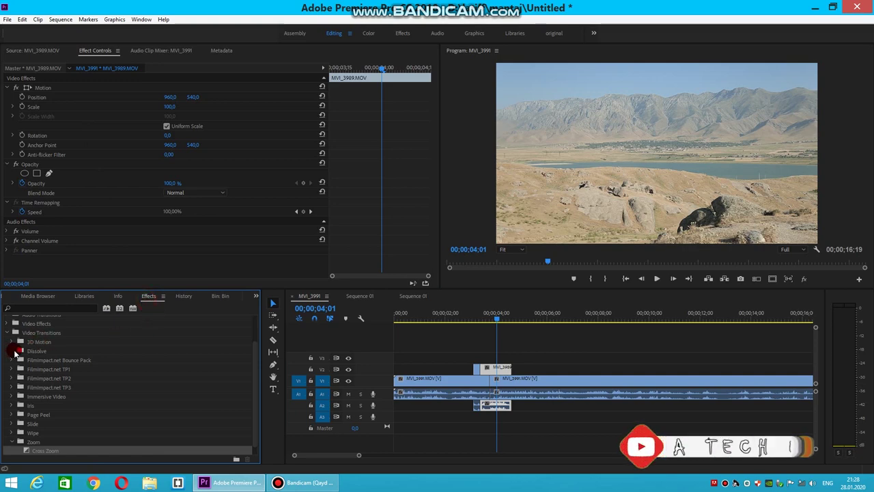
Apply the FilmImpact.net TP3 Impact 3D Roll transition to the V1 cut.
scroll(30, 358, "down", 1)
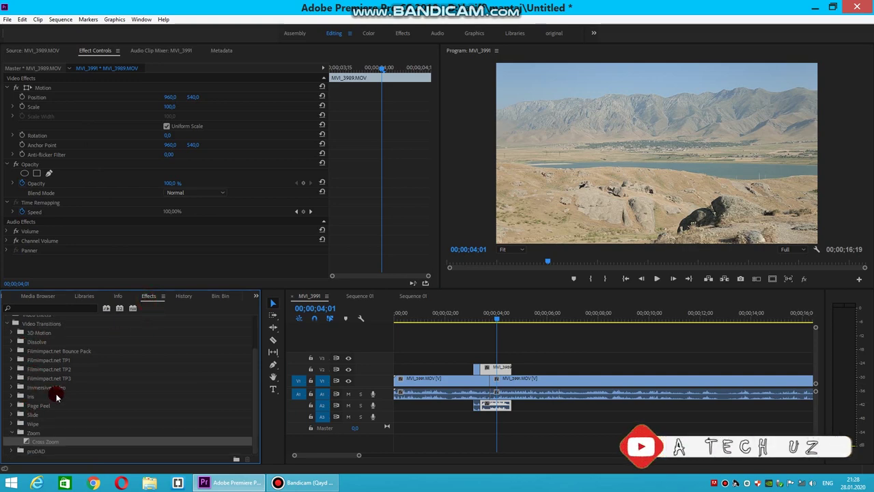
left_click(11, 378)
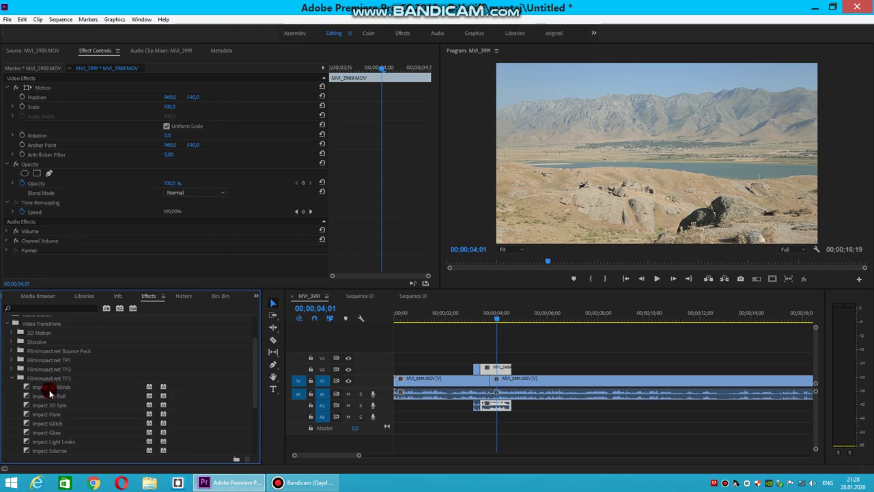
left_click_drag(52, 399, 491, 386)
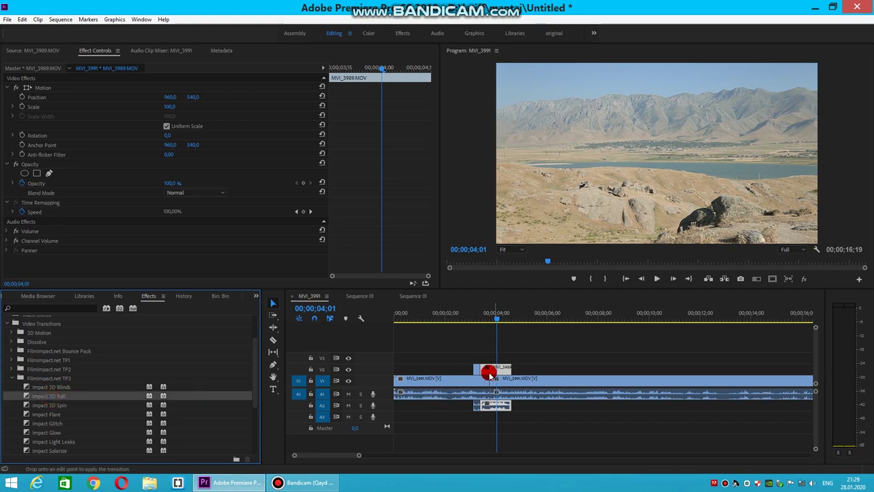
Delete the V2 MVI_3989 overlay and its audio, then select the transition to view its settings.
left_click_drag(491, 386, 497, 372)
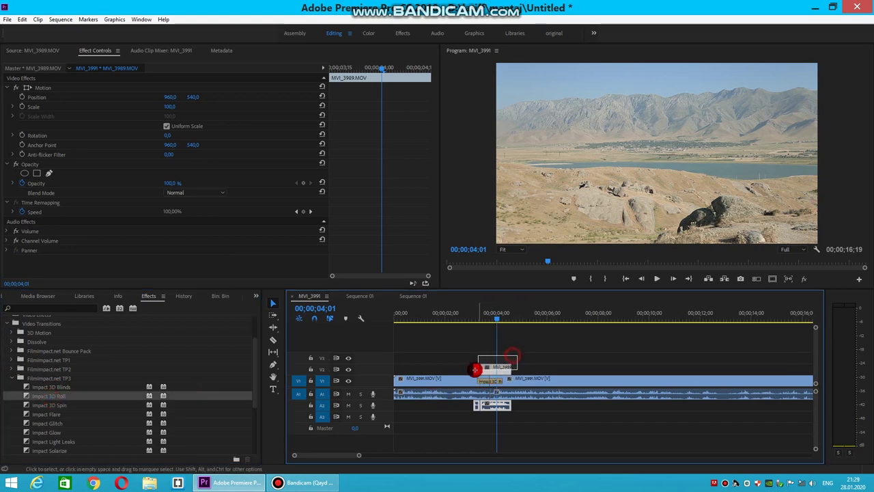
right_click(497, 373)
left_click(521, 83)
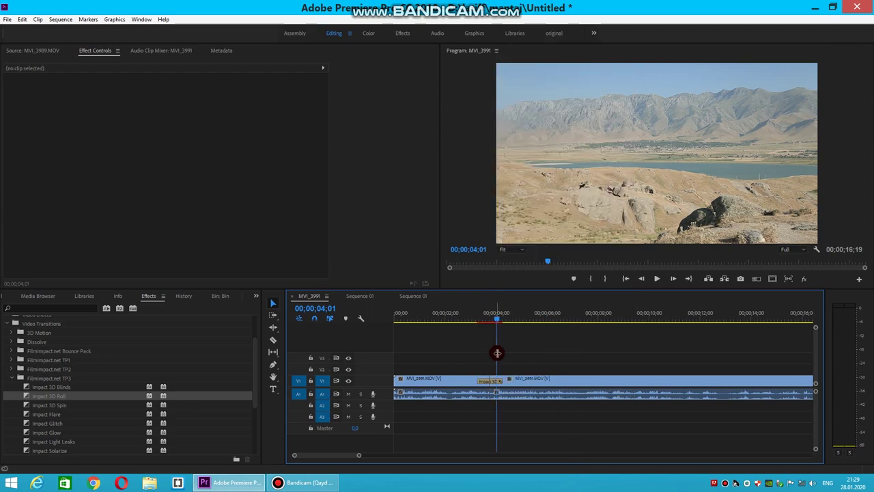
left_click(491, 313)
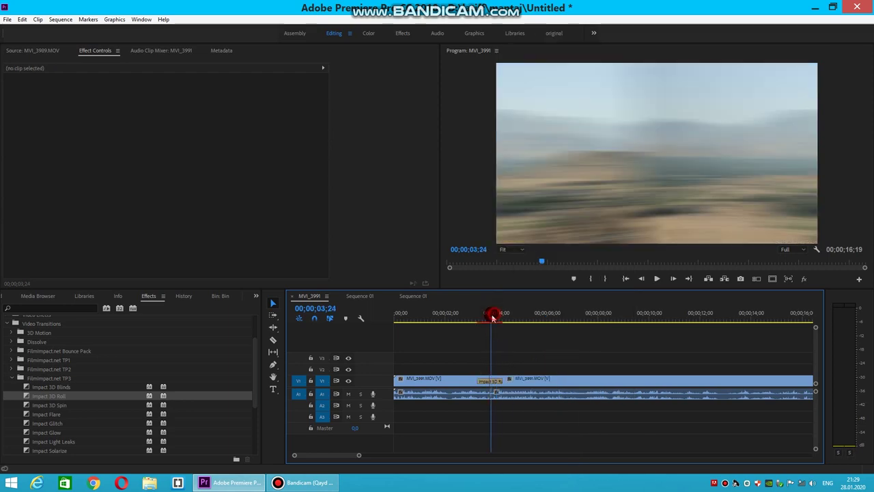
left_click(491, 383)
left_click(90, 52)
left_click(68, 103)
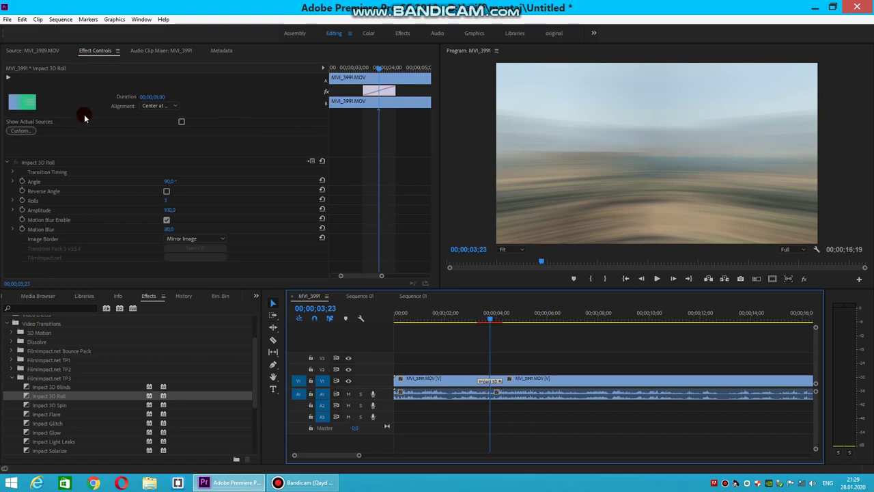
Set Impact 3D Roll to Angle 117°, Rolls 2, Amplitude 103, preview it, and show the Audio Clip Mixer.
mouse_move(170, 181)
left_mouse_down()
mouse_move(212, 182)
mouse_move(127, 196)
mouse_move(167, 203)
mouse_move(147, 211)
left_mouse_up()
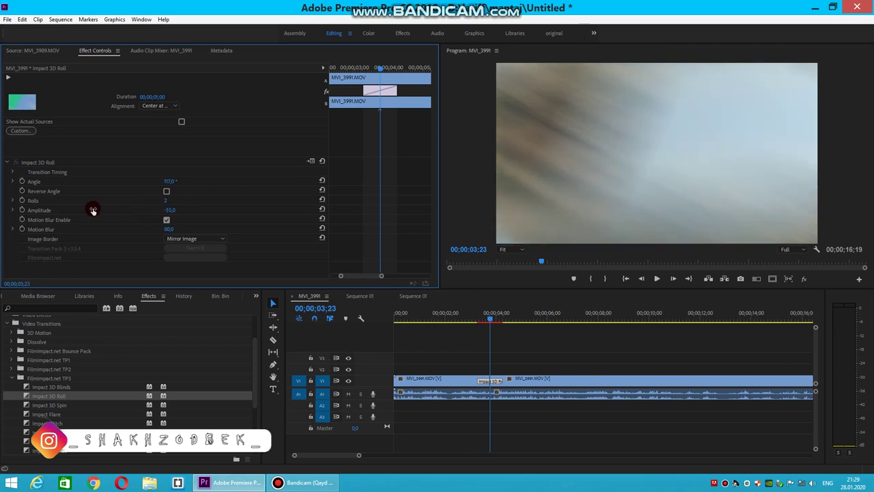
left_click_drag(147, 210, 164, 216)
left_click(472, 316)
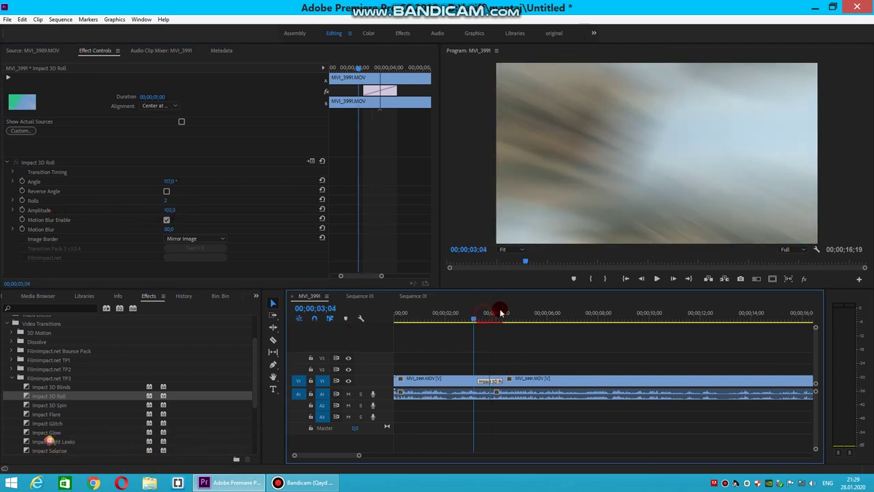
left_click(657, 280)
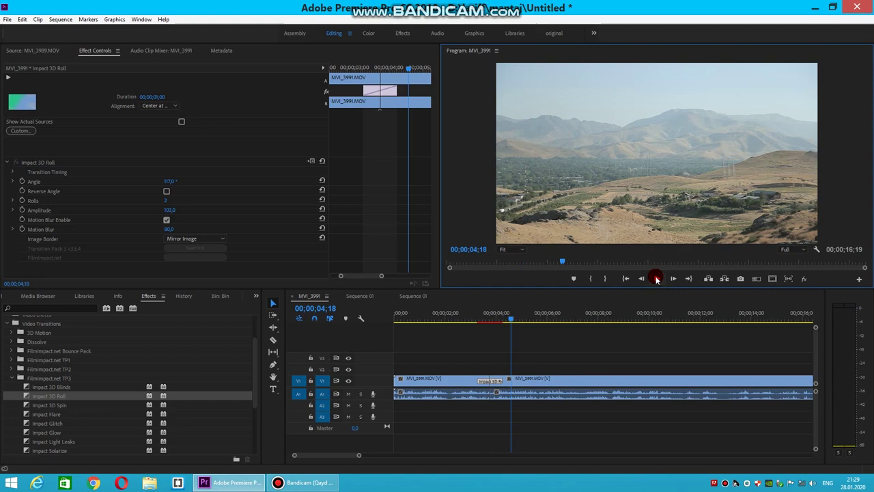
left_click(429, 317)
left_click(156, 52)
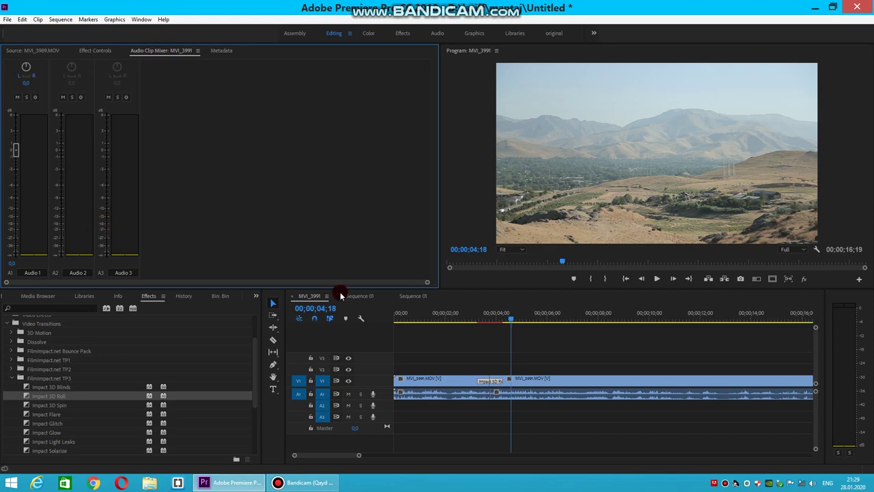
Adjust the A1 volume and mute toggle in the mixer, leaving A1 unmuted, and open the mixer's panel menu.
left_click(430, 311)
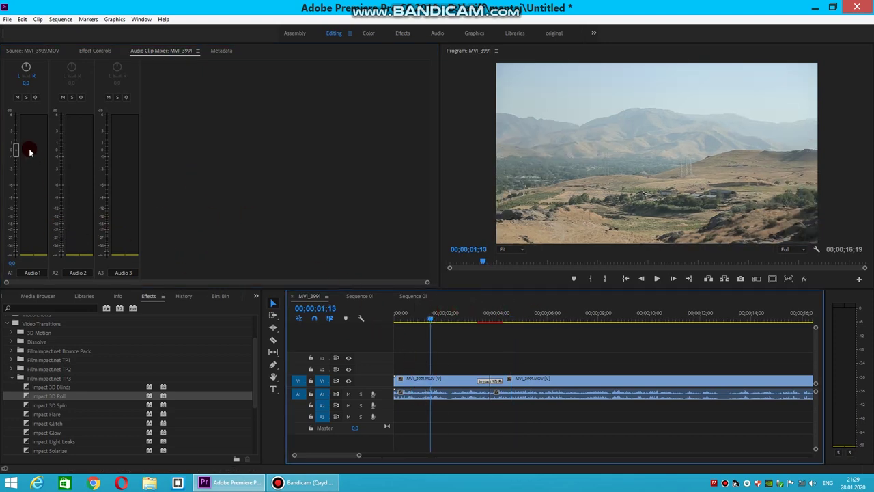
left_click_drag(21, 156, 19, 161)
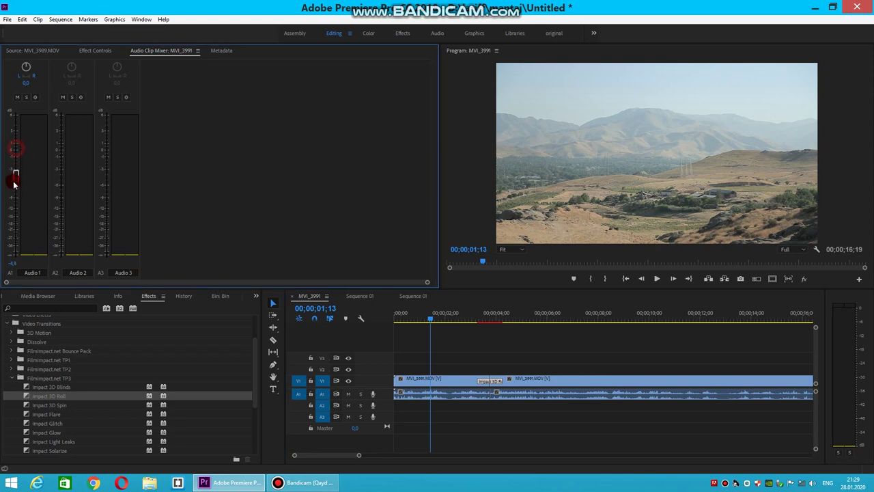
left_click(17, 97)
left_click_drag(422, 321, 416, 319)
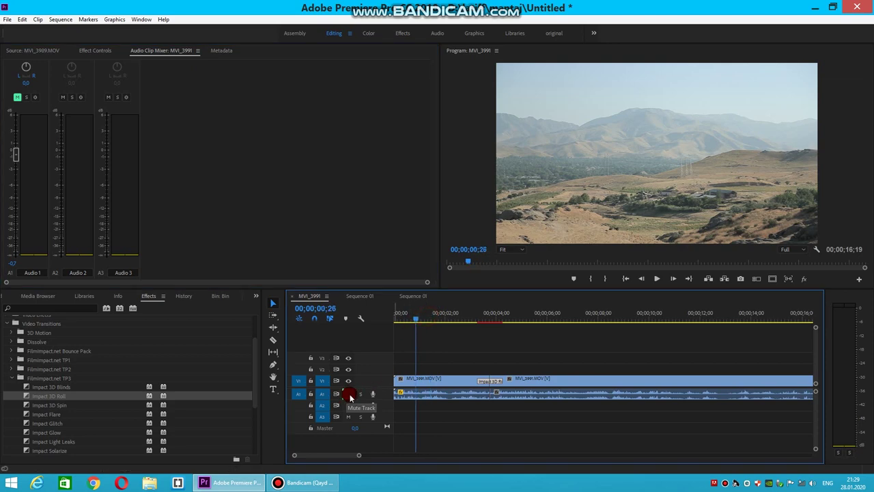
left_click(18, 98)
right_click(150, 53)
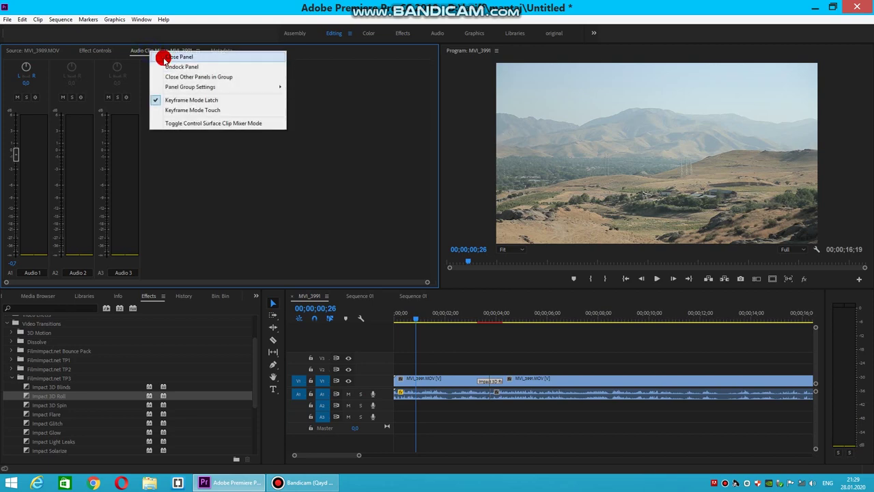
Close the Audio Clip Mixer and select MVI_3991.MOV to check its name in Metadata.
left_click(163, 58)
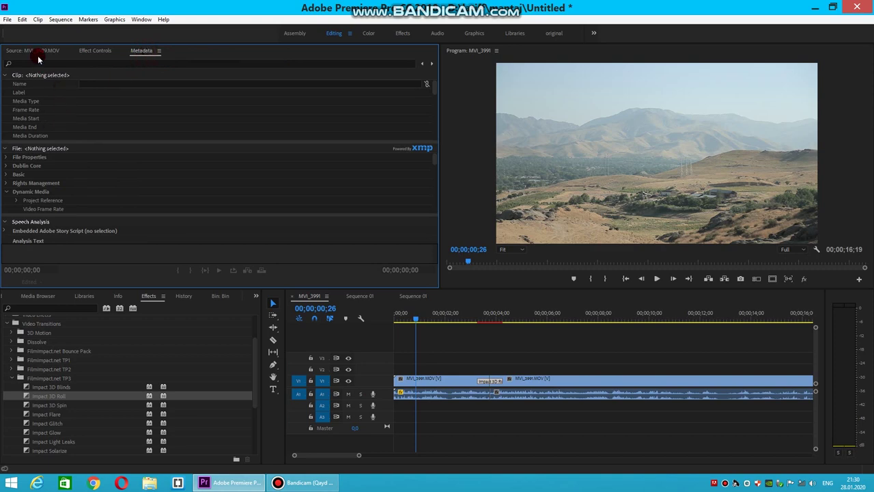
left_click(428, 383)
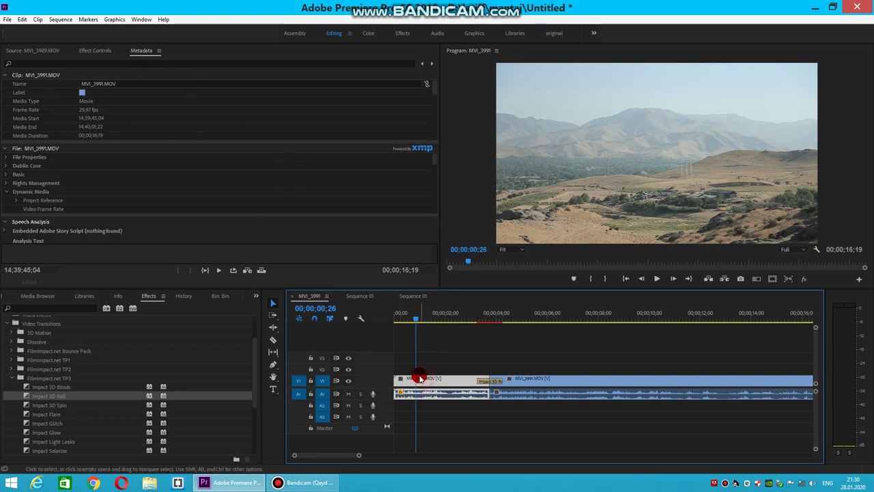
left_click(19, 95)
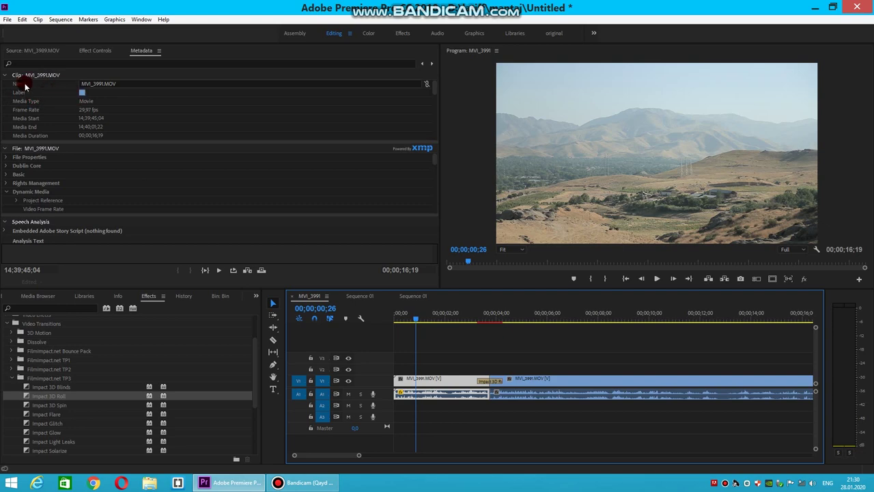
left_click(79, 86)
left_click(111, 86)
left_click(131, 83)
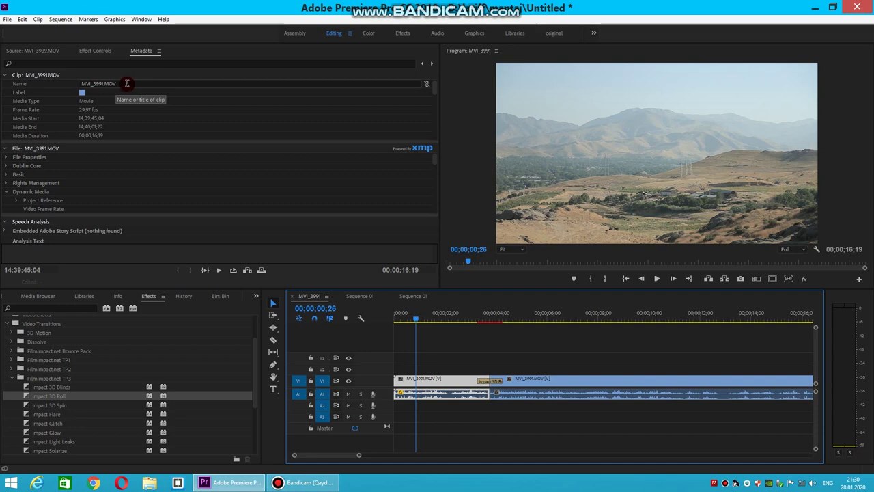
left_click(112, 84)
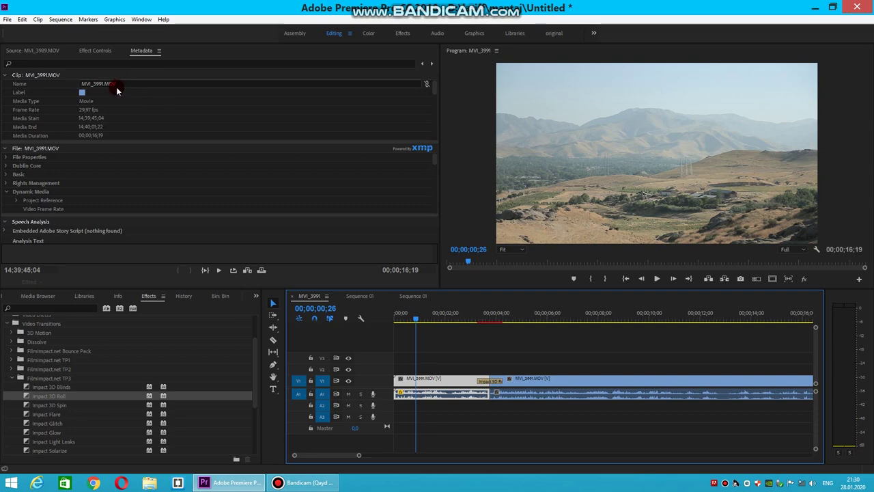
Scroll through the remaining metadata fields of MVI_3991.MOV.
left_click(34, 110)
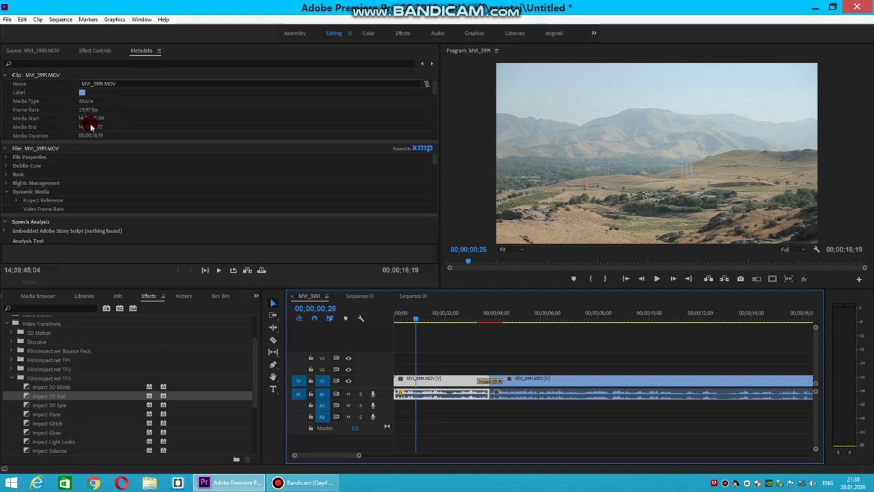
scroll(146, 182, "down", 3)
scroll(170, 177, "down", 2)
scroll(170, 175, "down", 2)
scroll(166, 175, "down", 2)
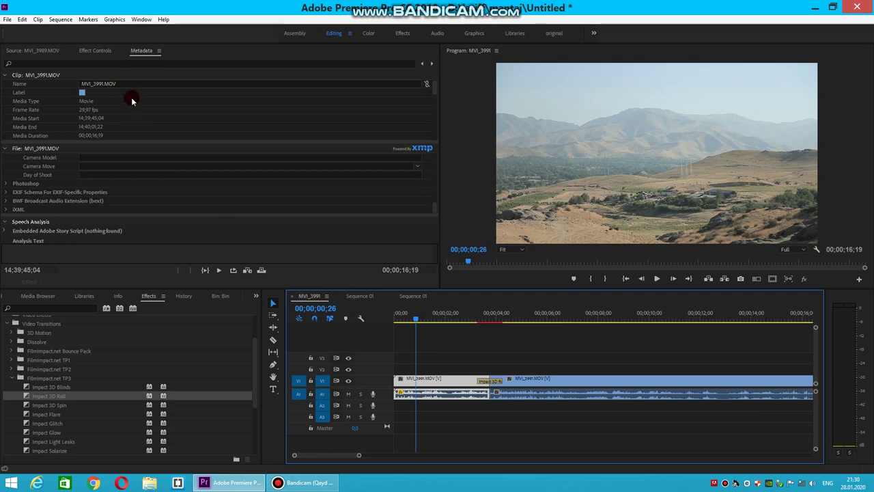
left_click(136, 54)
Close Metadata, open Essential Graphics, and drag the Basic Title template onto V3.
right_click(140, 51)
left_click(147, 54)
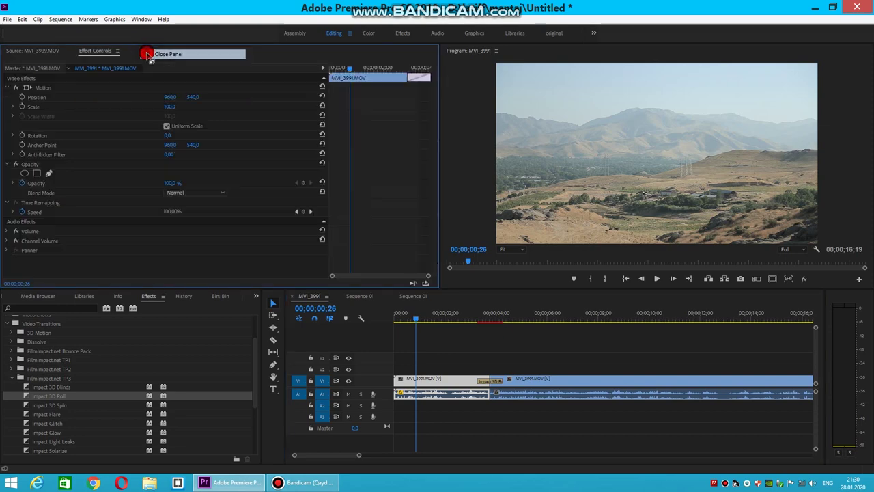
left_click(142, 20)
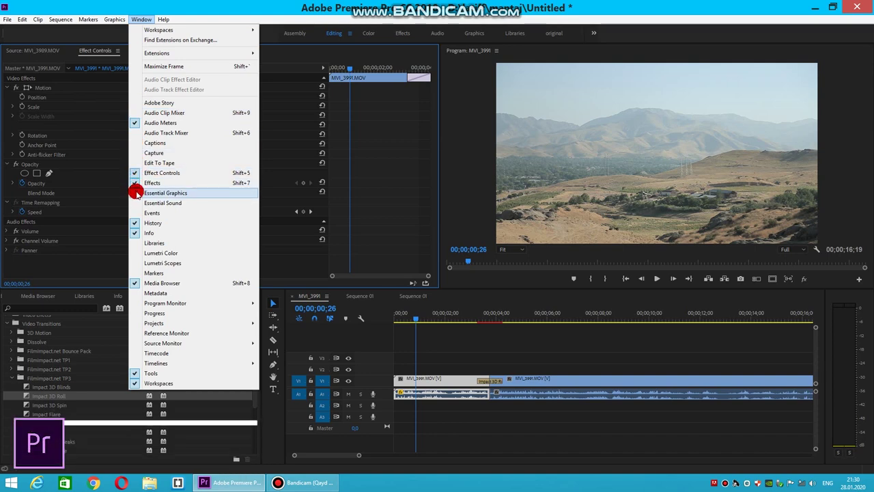
left_click(136, 196)
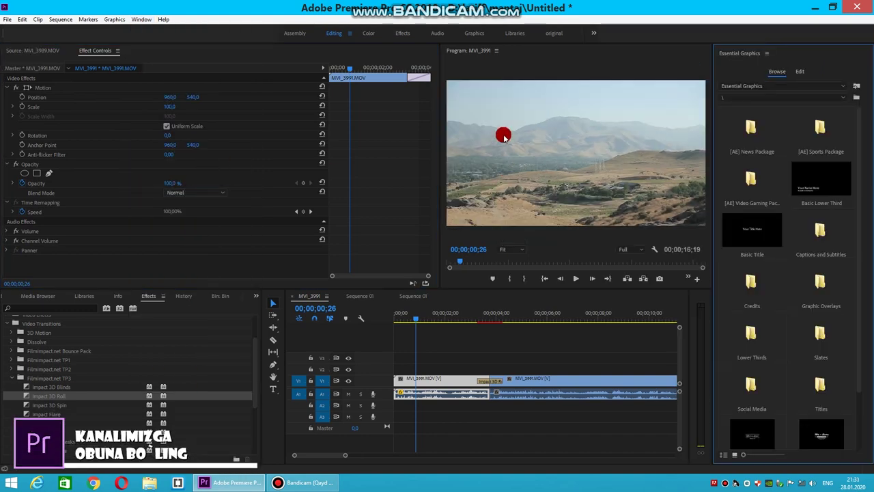
scroll(752, 177, "down", 2)
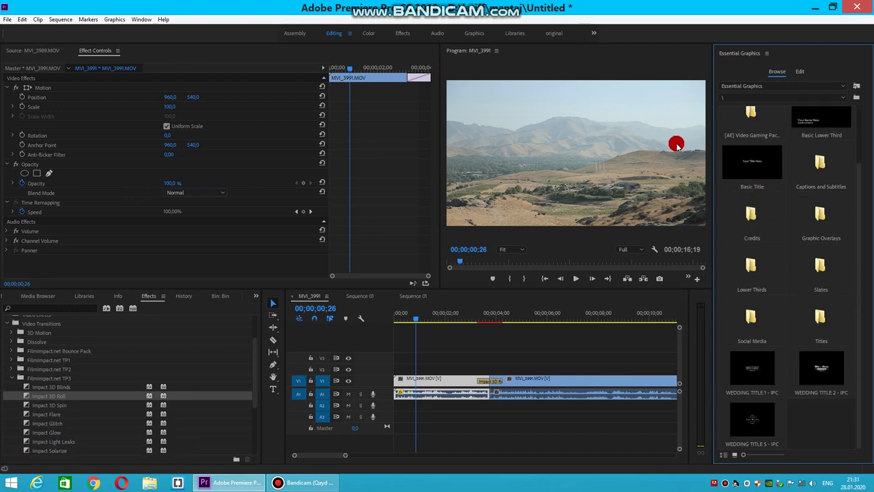
left_click_drag(756, 169, 377, 360)
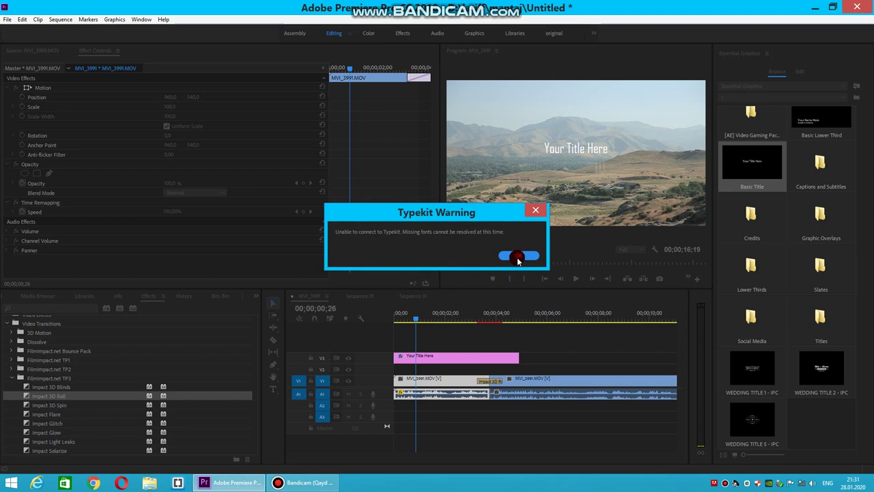
Accept the font substitution and move the Your Title Here title lower and left in the frame.
left_click(517, 256)
left_click(498, 354)
mouse_move(437, 318)
left_mouse_down()
mouse_move(401, 324)
mouse_move(496, 331)
mouse_move(397, 333)
mouse_move(449, 333)
left_mouse_up()
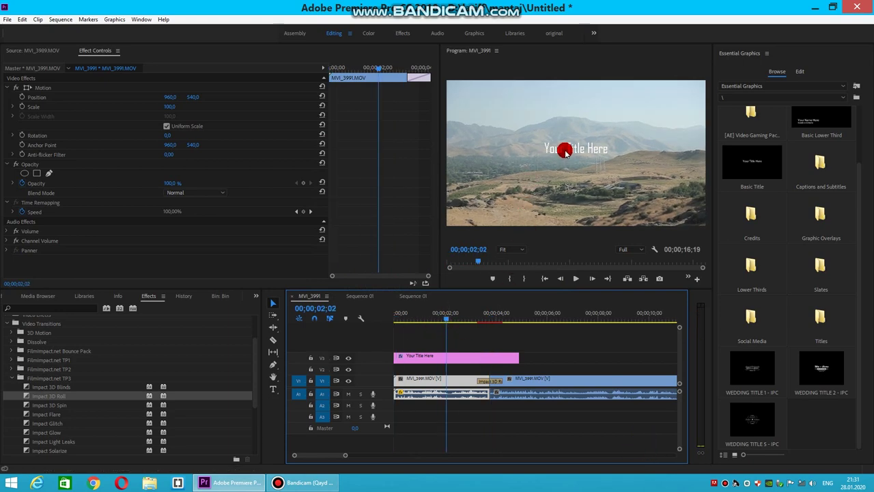
left_click_drag(562, 151, 554, 167)
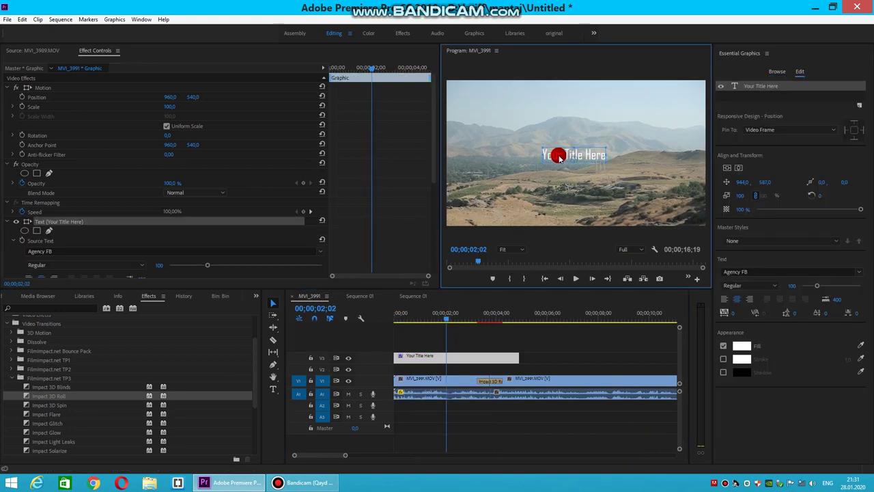
Select the Your Title Here text layer and its text in the Essential Graphics edit view.
left_click(819, 71)
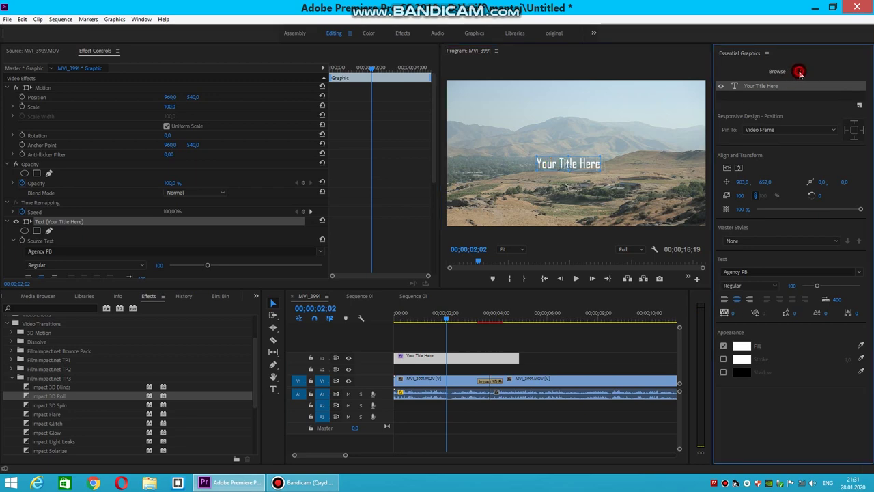
left_click(751, 183)
left_click(763, 86)
left_click(735, 86)
left_click(591, 162)
double_click(579, 164)
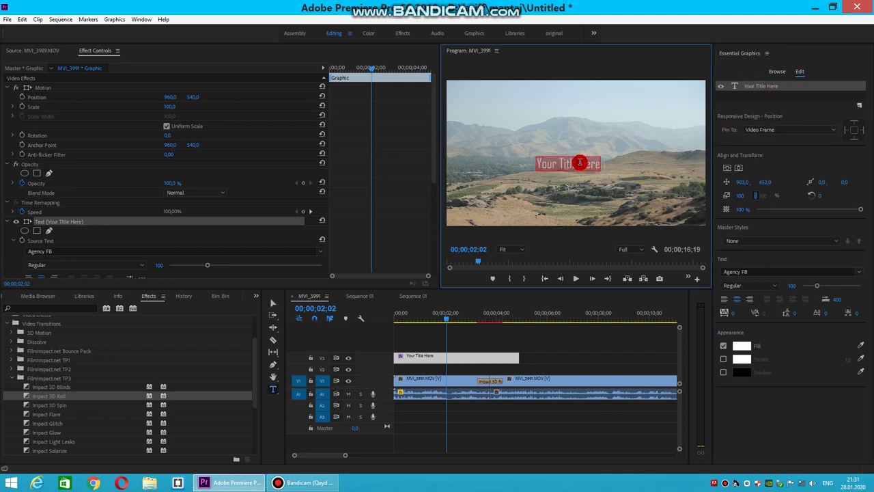
left_click(728, 89)
left_click(593, 162)
left_click(742, 93)
Browse into the Titles templates folder and place Classic Logo Presents on V3.
left_click(775, 71)
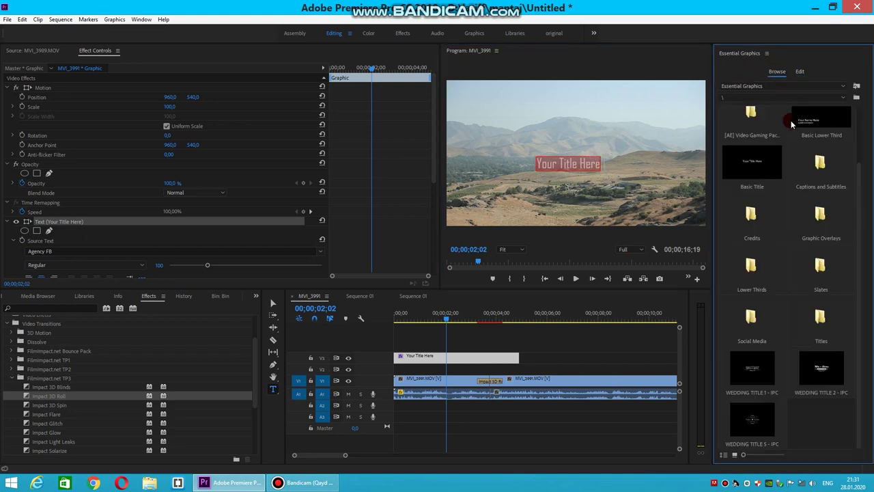
double_click(814, 308)
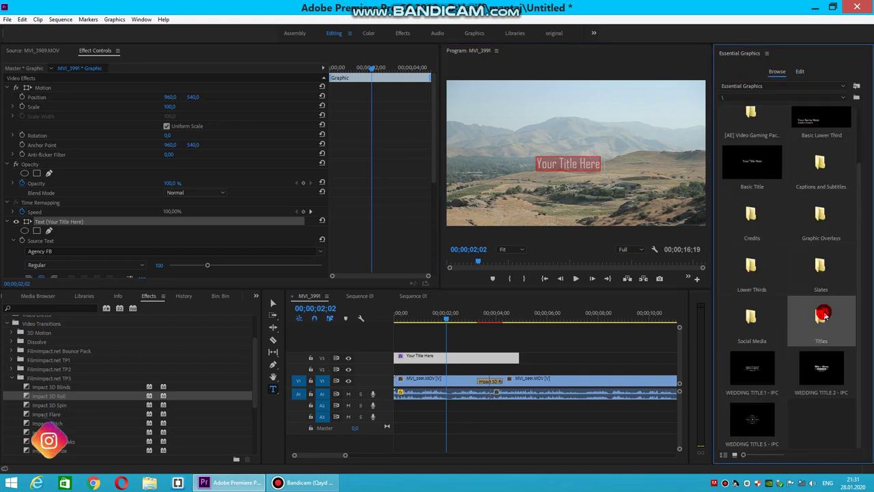
left_click_drag(752, 232, 402, 358)
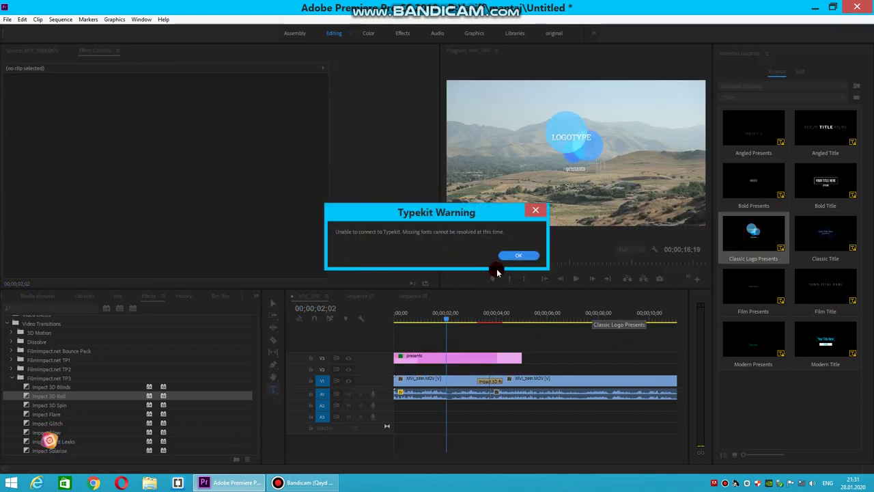
Accept the template's font substitution, dock Essential Graphics beside Effect Controls, and show Lumetri Color.
left_click(517, 256)
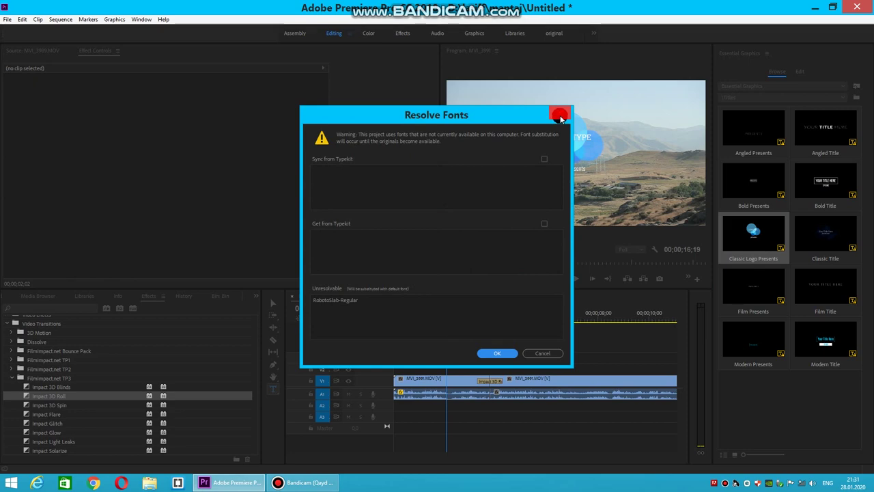
left_click(507, 352)
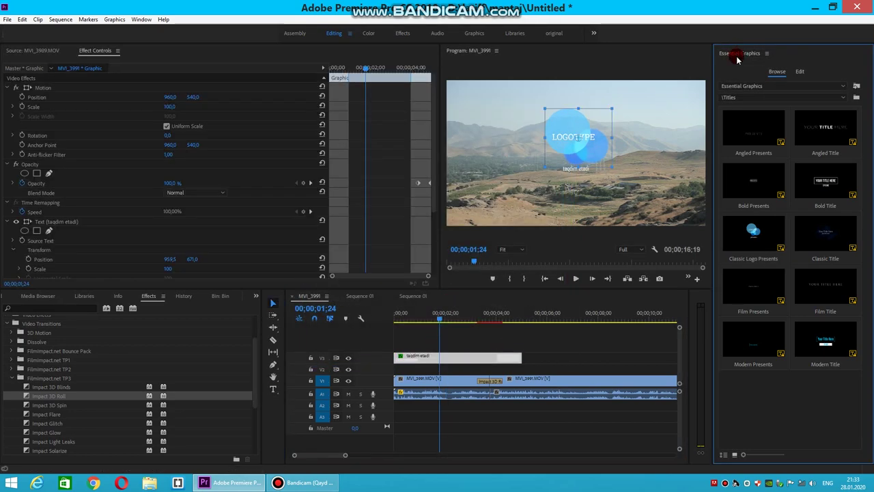
left_click_drag(740, 55, 134, 54)
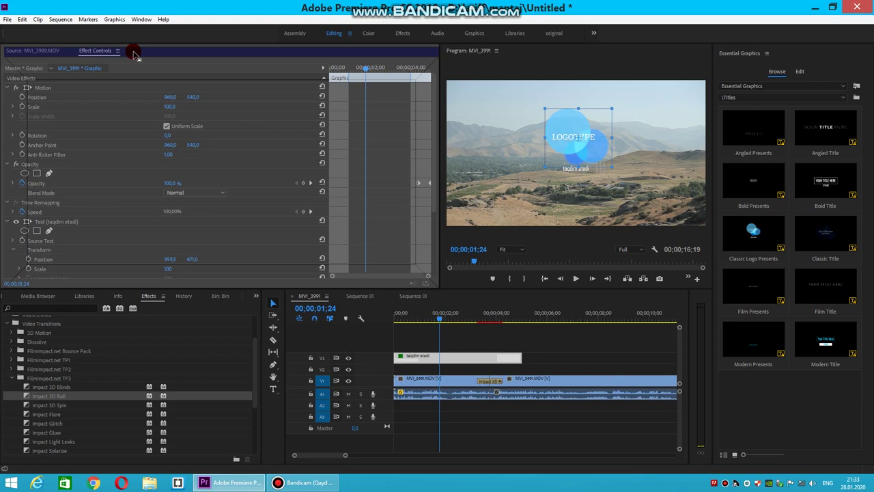
left_click_drag(140, 54, 139, 53)
left_click(142, 19)
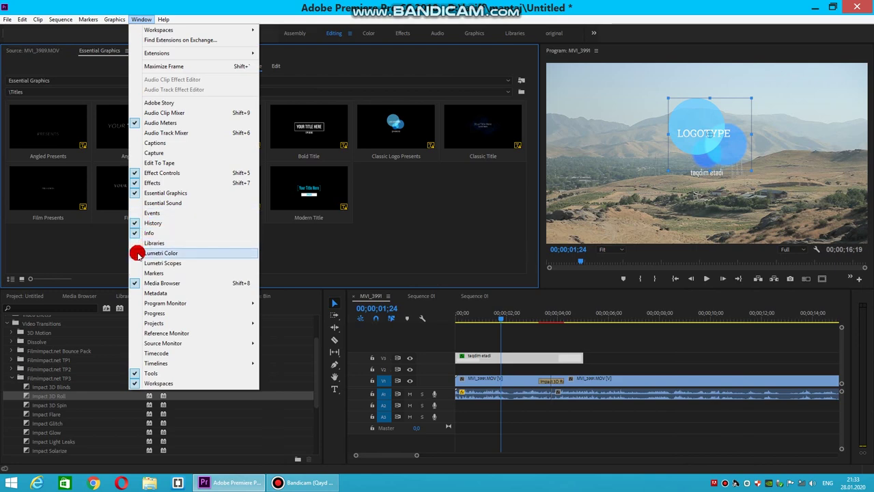
left_click(161, 252)
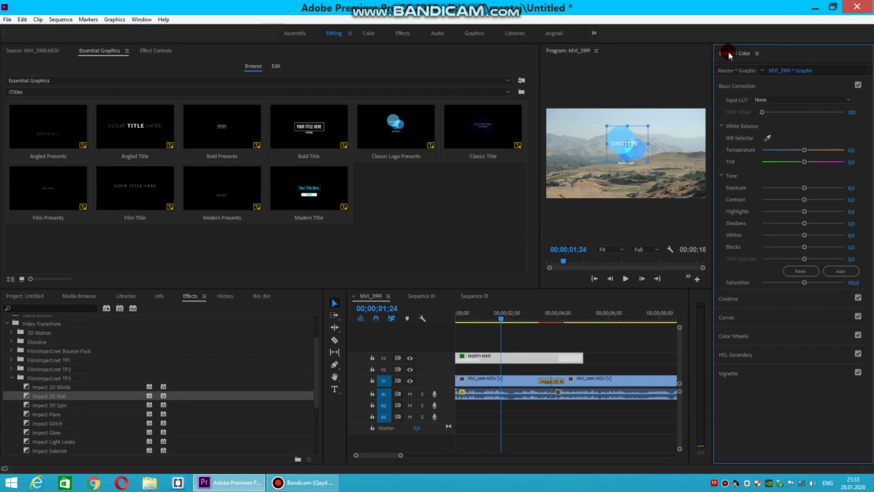
Dock Lumetri Color beside Essential Graphics and enlarge the Program monitor.
left_click(730, 54)
left_click_drag(741, 59, 440, 197)
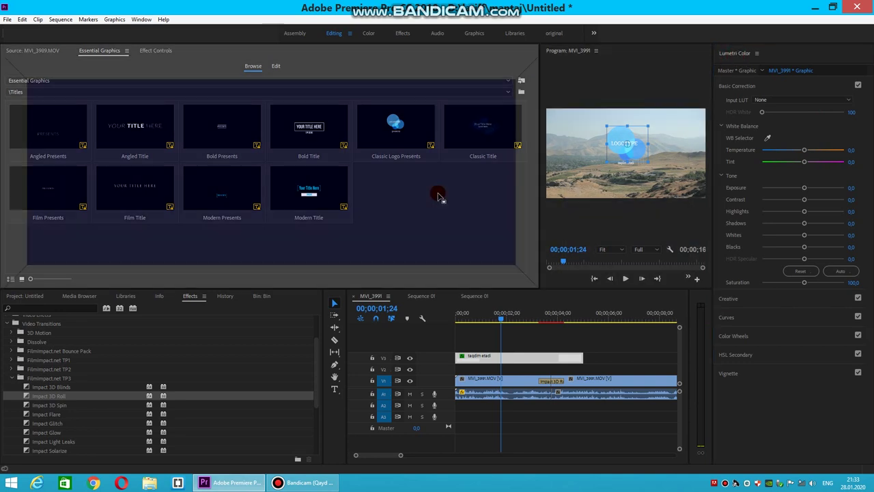
left_click_drag(366, 142, 239, 52)
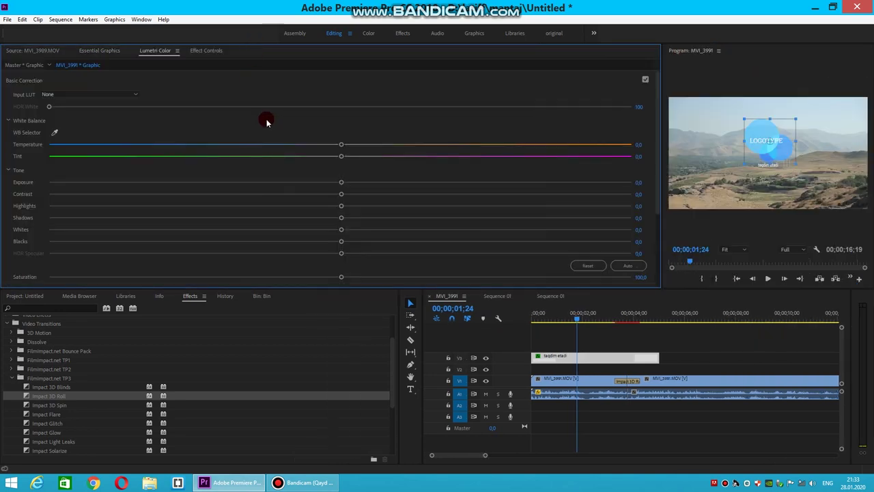
left_click_drag(662, 140, 332, 171)
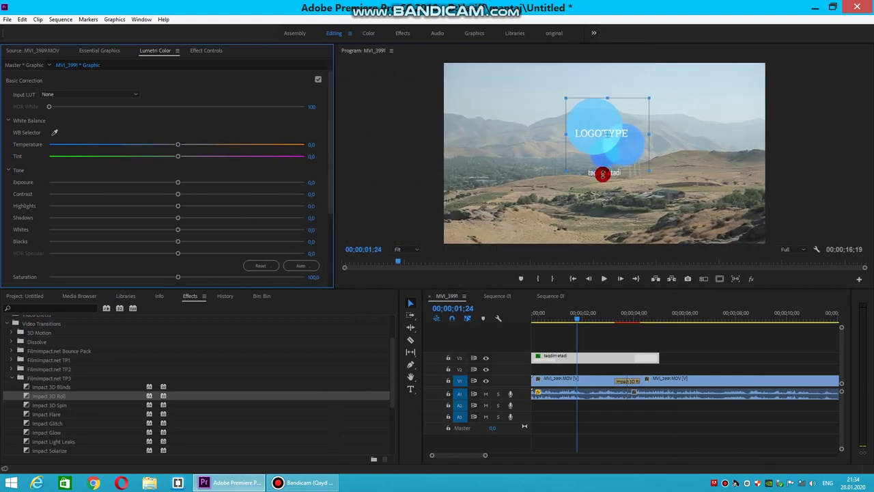
Clear the taqdim etadi title clip from V3 and select the MVI_3991.MOV clip.
right_click(579, 361)
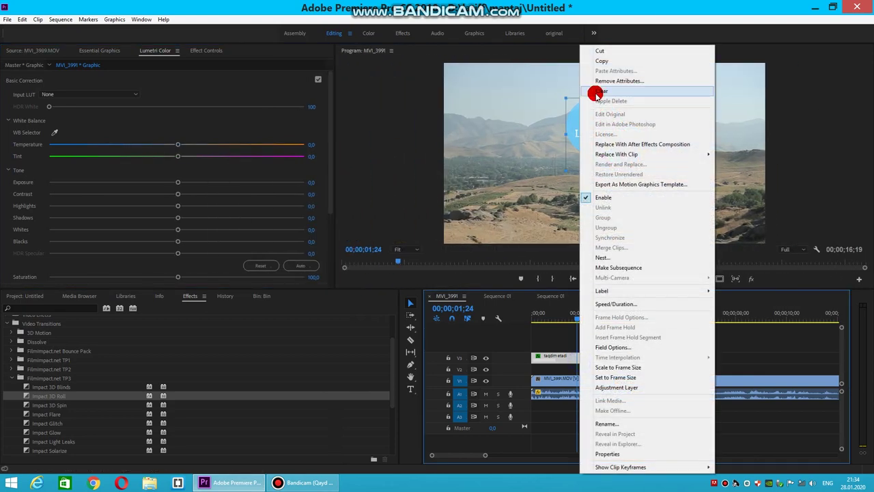
left_click(596, 91)
left_click_drag(581, 331, 545, 330)
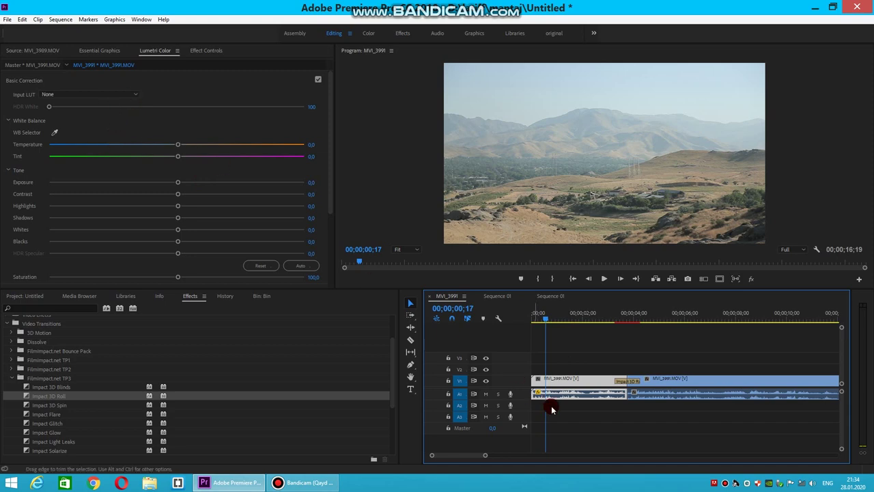
left_click(576, 379)
Set Temperature 5,2, Tint 2,7, Exposure 0,3, Contrast 46,2, Saturation 153,7, and deepen shadows and blacks.
left_click(148, 44)
left_click(179, 143)
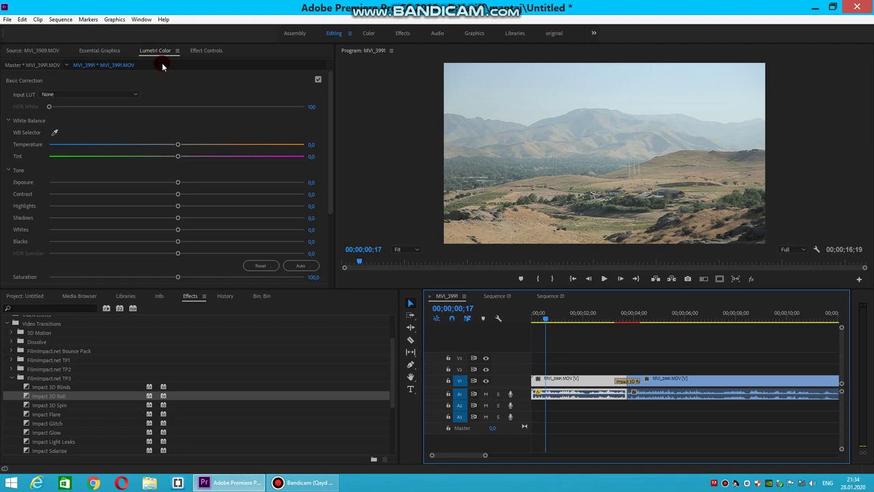
left_click(177, 145)
mouse_move(178, 145)
left_mouse_down()
mouse_move(162, 146)
mouse_move(181, 164)
mouse_move(183, 145)
left_mouse_up()
left_click_drag(177, 180, 236, 194)
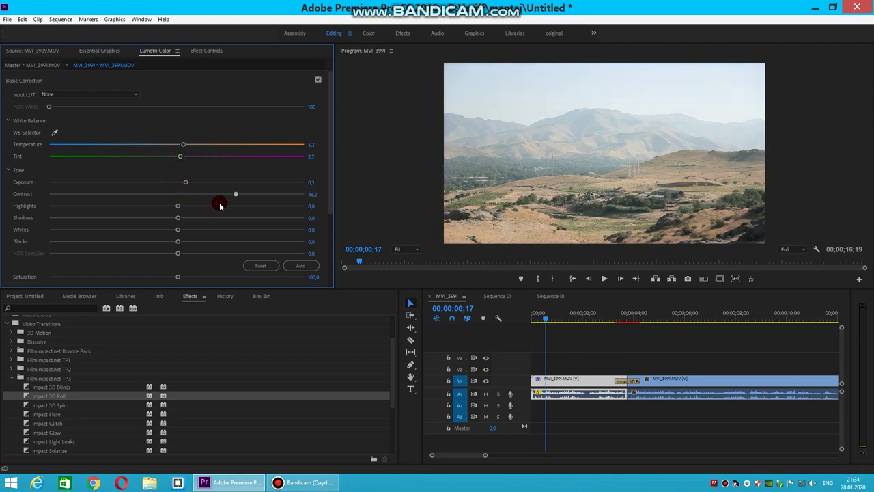
mouse_move(177, 277)
left_mouse_down()
mouse_move(283, 280)
mouse_move(245, 282)
left_mouse_up()
mouse_move(179, 217)
left_mouse_down()
mouse_move(162, 219)
mouse_move(171, 206)
left_mouse_up()
left_click_drag(178, 241, 165, 241)
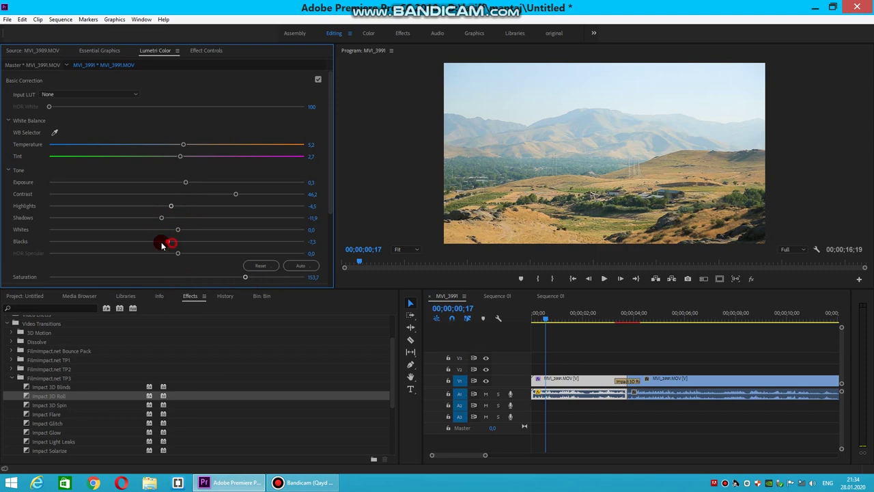
left_click_drag(329, 185, 332, 278)
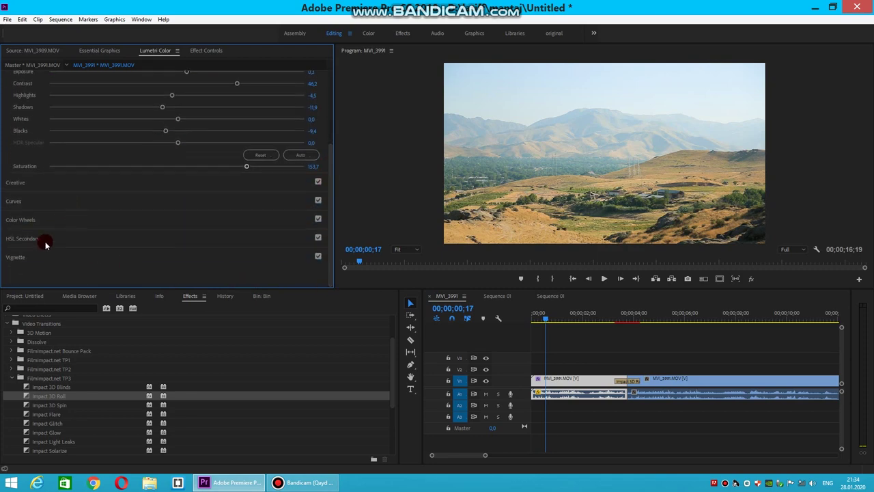
Add a vignette with Amount about -2,7 and Roundness 52,6.
left_click(9, 254)
left_click_drag(179, 191, 110, 189)
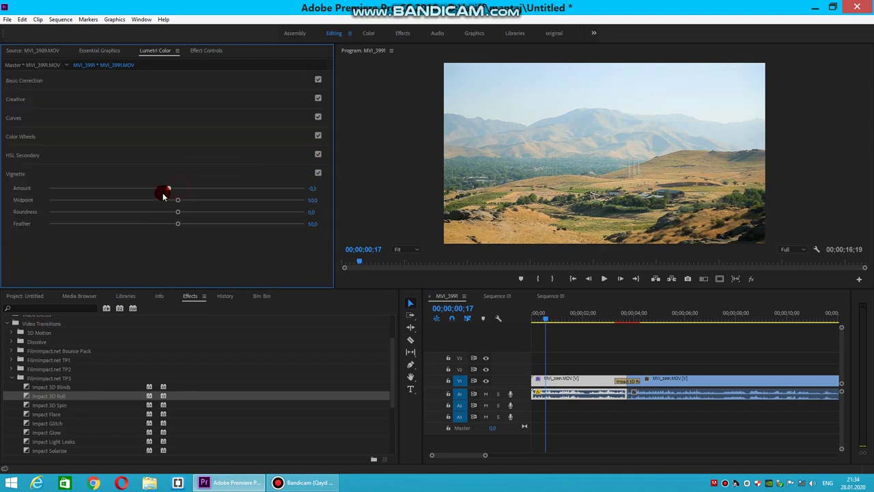
left_click_drag(176, 216, 244, 213)
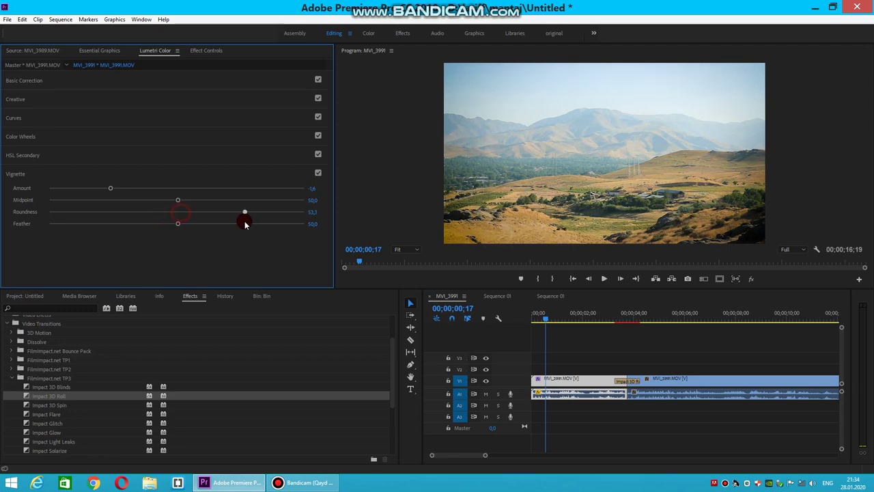
left_click_drag(111, 188, 67, 190)
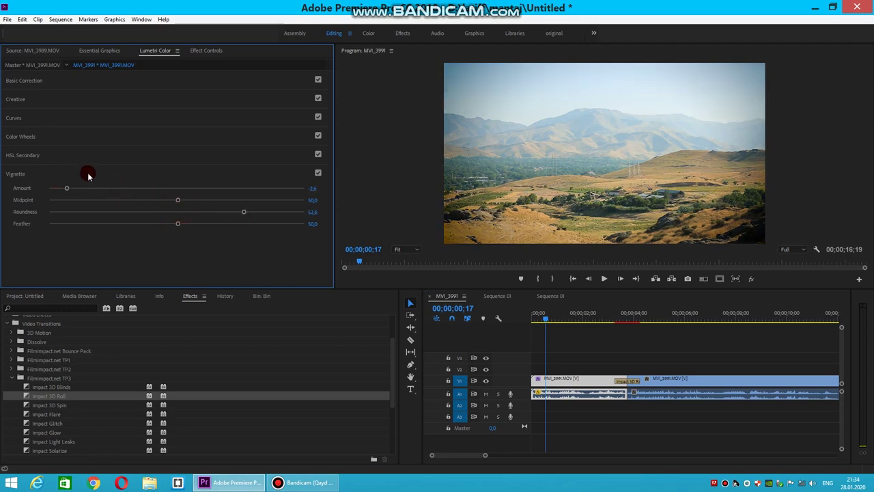
Adjust the Shadows, Midtones and Highlights colour wheels, warming highlights and darkening midtones.
left_click(39, 139)
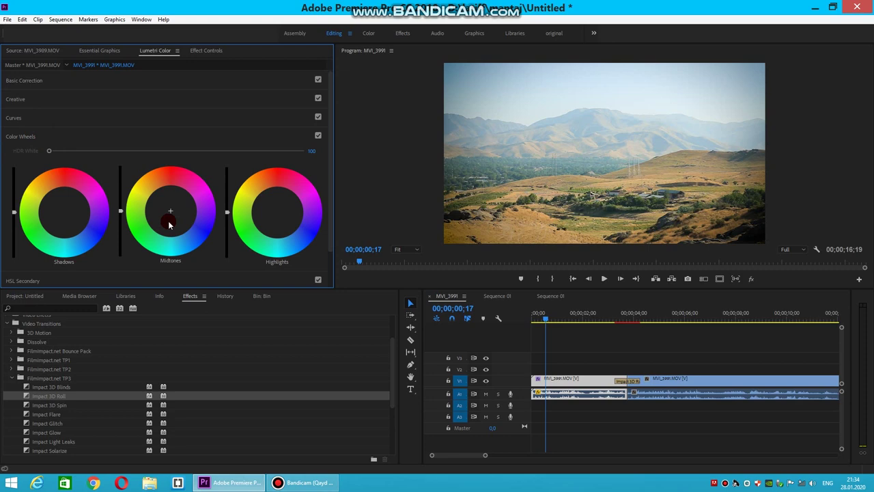
scroll(168, 224, "down", 1)
left_click_drag(170, 185, 177, 200)
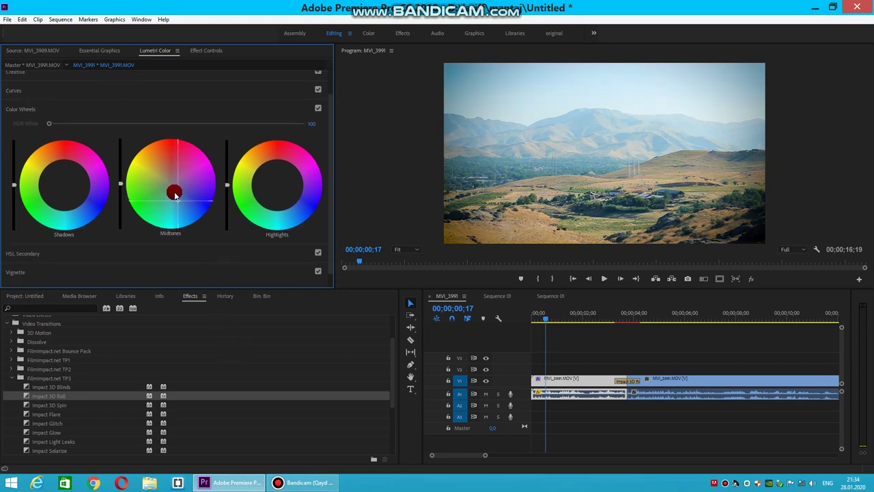
left_click(120, 185)
left_click_drag(122, 209, 130, 260)
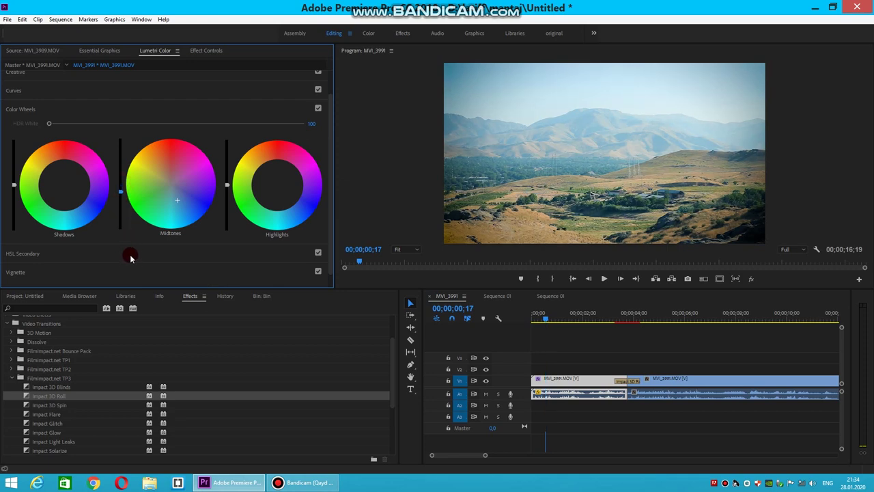
left_click_drag(281, 184, 273, 177)
left_click(272, 193)
left_click_drag(227, 184, 227, 182)
left_click(60, 185)
left_click_drag(60, 185, 62, 197)
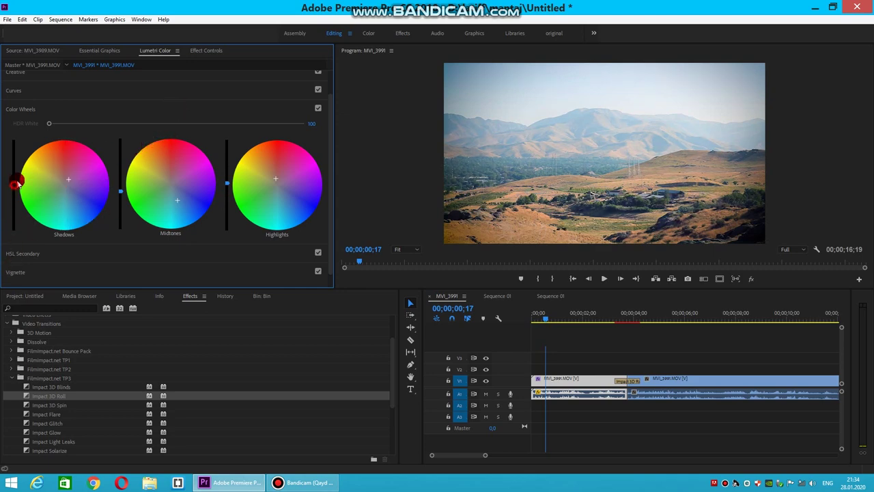
scroll(78, 168, "up", 1)
left_click(17, 116)
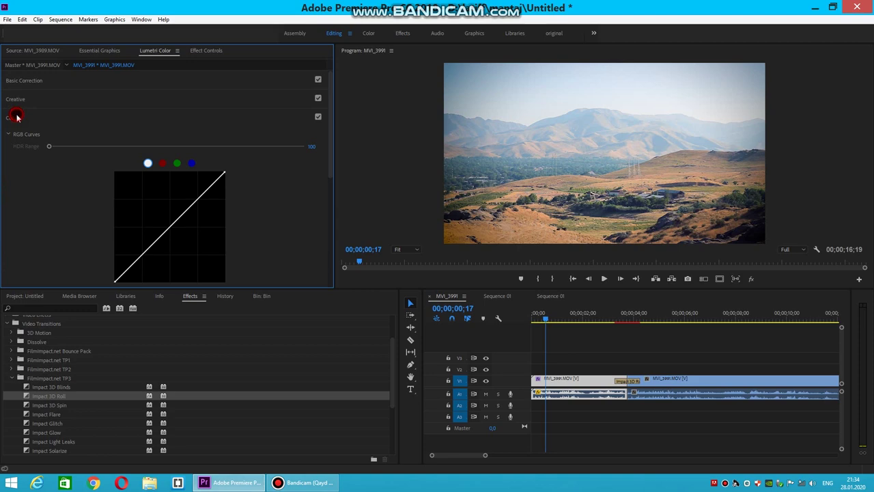
Pull the RGB curve below the diagonal to darken the clip, then expand HSL Secondary.
left_click_drag(196, 202, 199, 201)
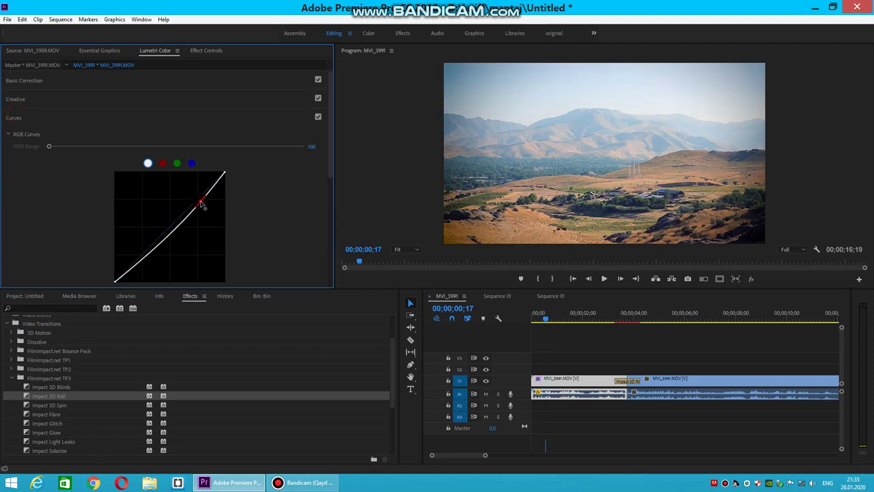
left_click_drag(151, 256, 145, 250)
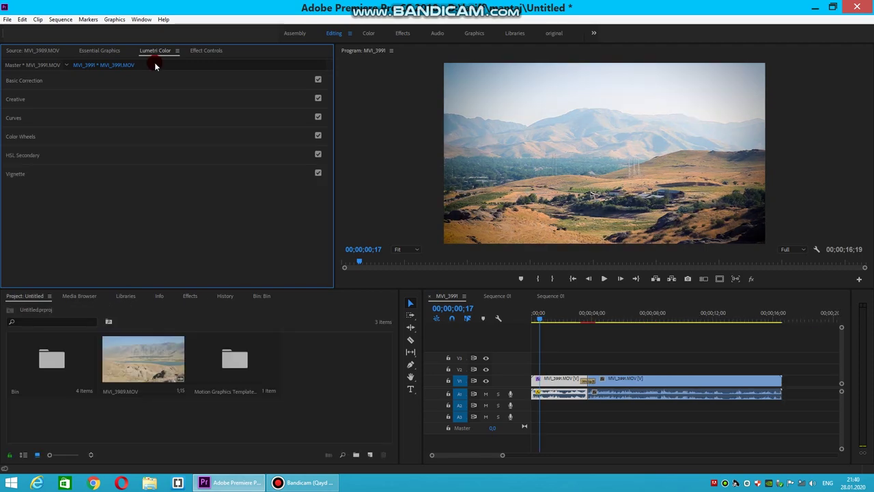
left_click(29, 157)
scroll(85, 147, "down", 3)
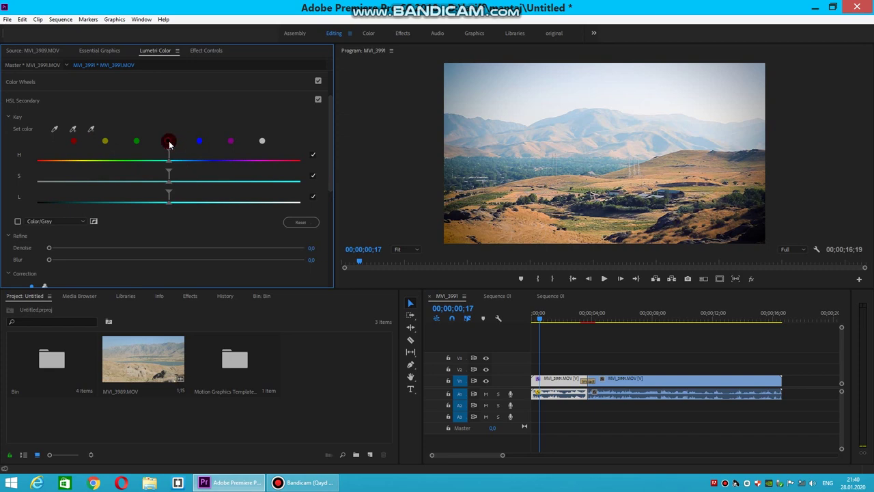
Key the clip's cyan tones and push them cooler with the Correction wheel.
left_click(170, 142)
scroll(181, 140, "down", 4)
scroll(181, 154, "down", 3)
scroll(186, 162, "down", 2)
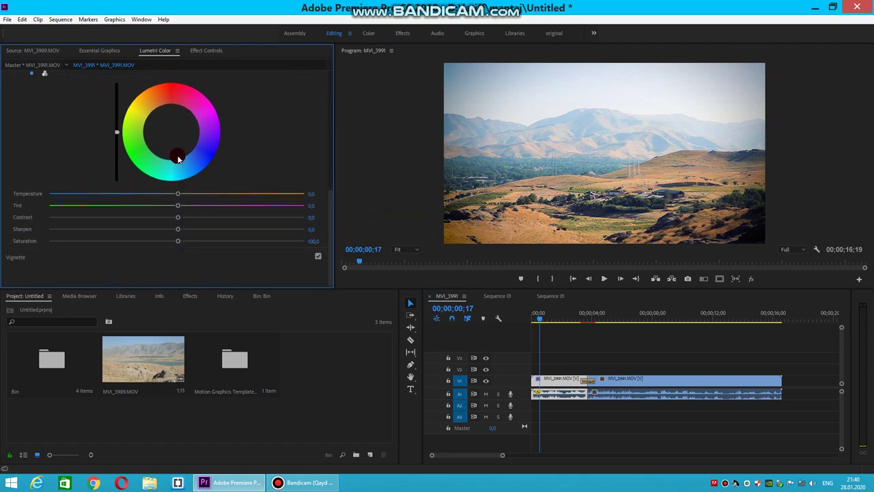
left_click_drag(170, 132, 222, 189)
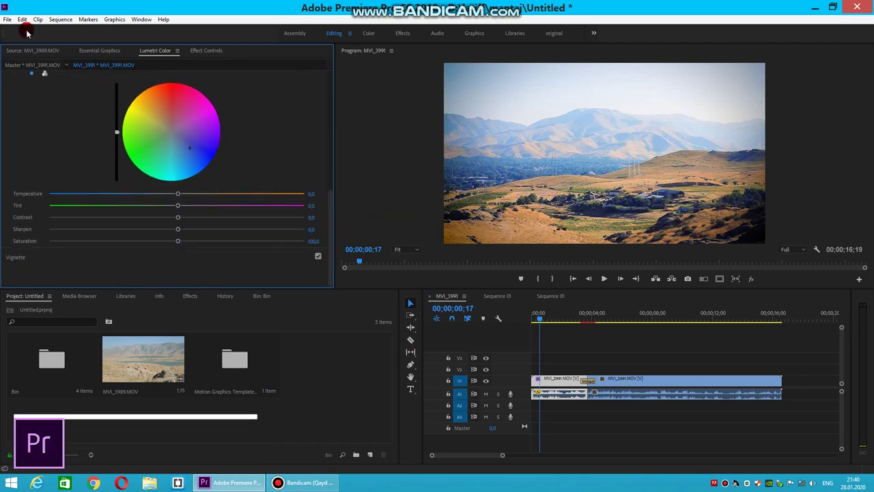
left_click_drag(187, 146, 246, 191)
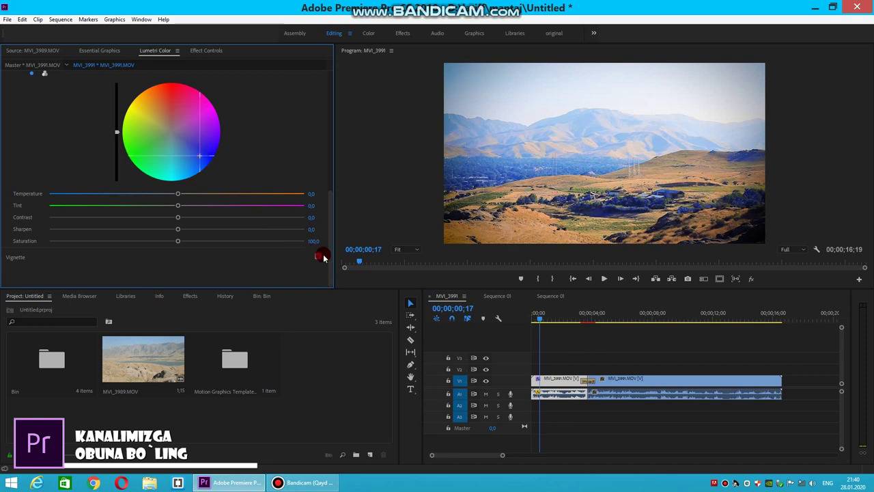
mouse_move(171, 164)
left_mouse_down()
mouse_move(160, 176)
mouse_move(159, 167)
mouse_move(139, 169)
left_mouse_up()
Lower the keyed colours' temperature to -12,7.
scroll(246, 118, "up", 1)
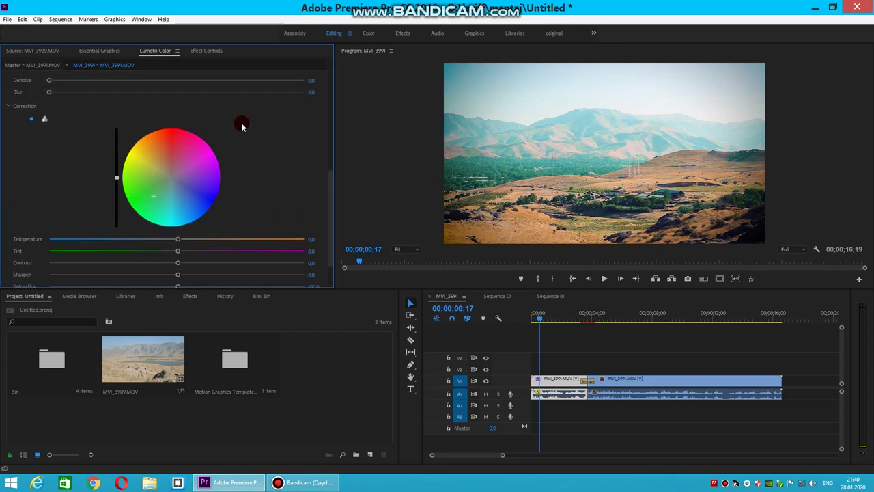
scroll(225, 170, "up", 1)
mouse_move(177, 250)
left_mouse_down()
mouse_move(160, 250)
mouse_move(208, 267)
left_mouse_up()
scroll(202, 223, "up", 3)
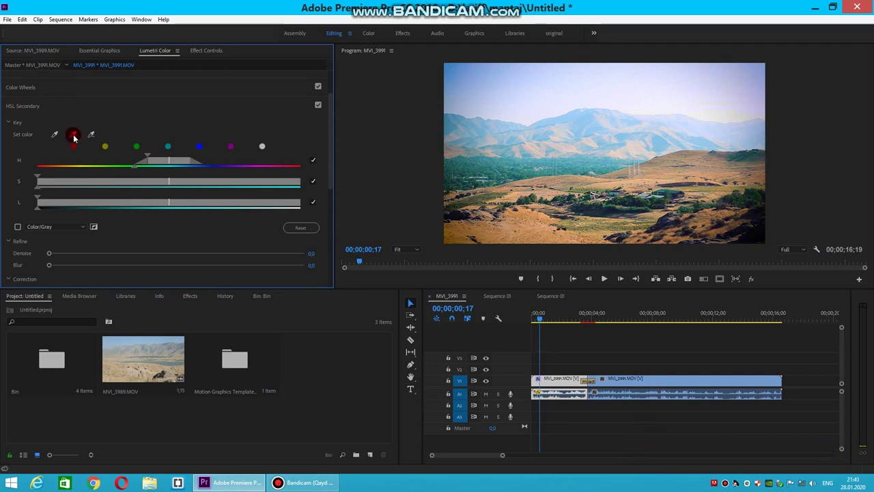
Add a sampled frame colour to the key and view the lower-left hills at 100%.
left_click(73, 135)
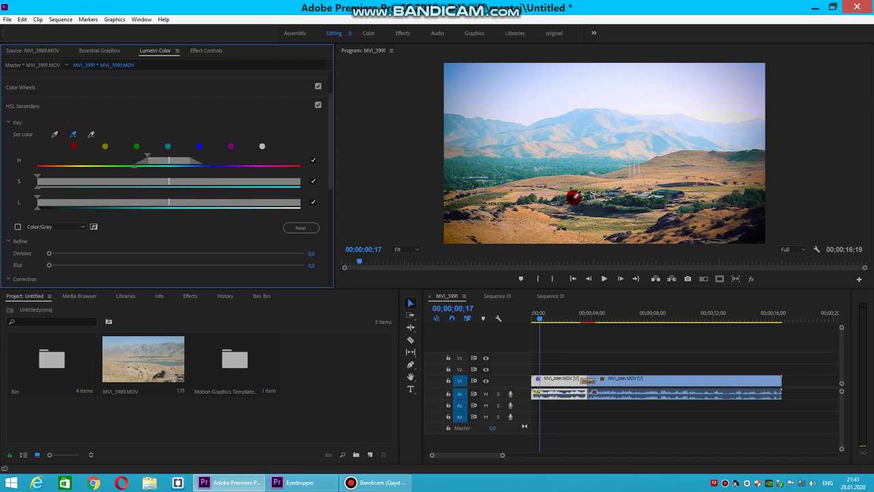
left_click(485, 197)
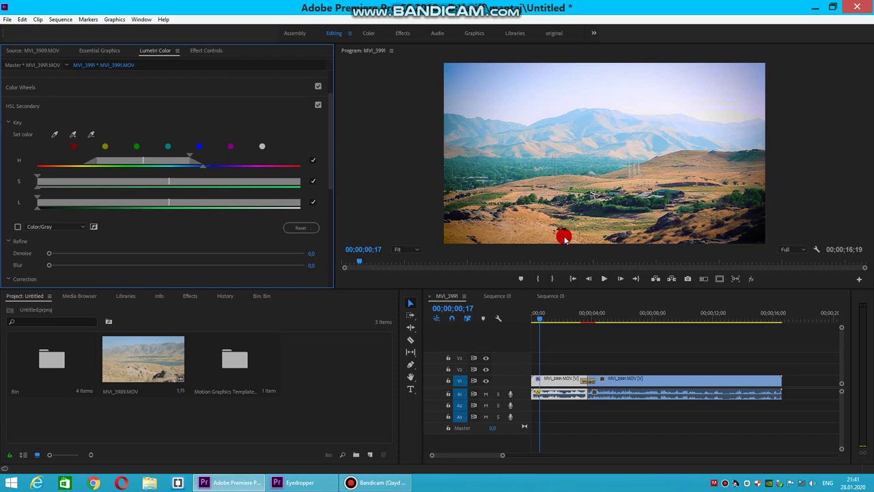
left_click(406, 250)
left_click(413, 313)
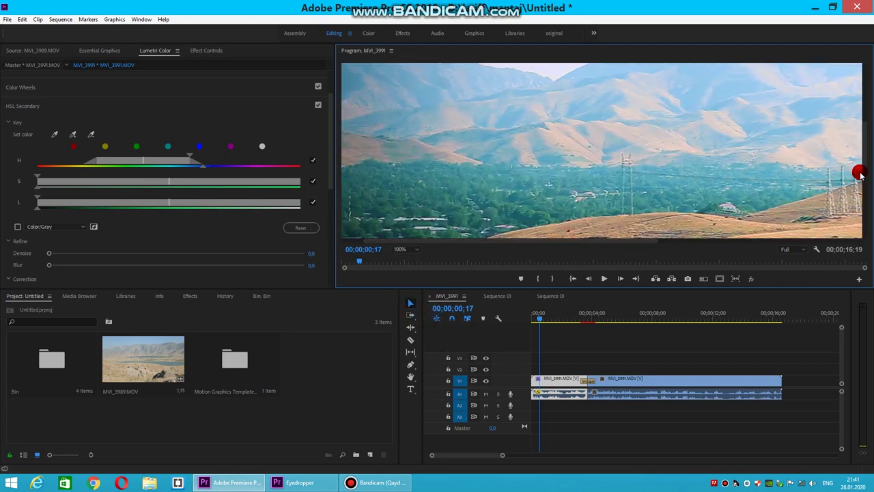
left_click_drag(866, 171, 859, 212)
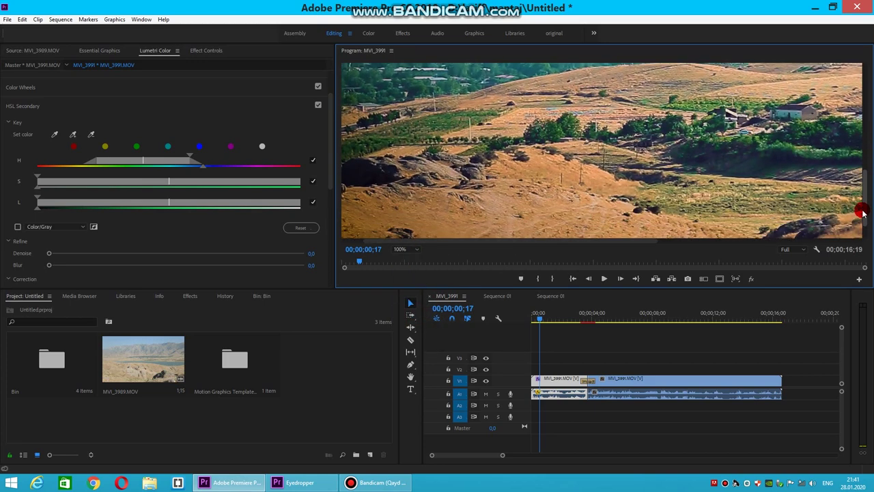
left_click_drag(615, 241, 502, 162)
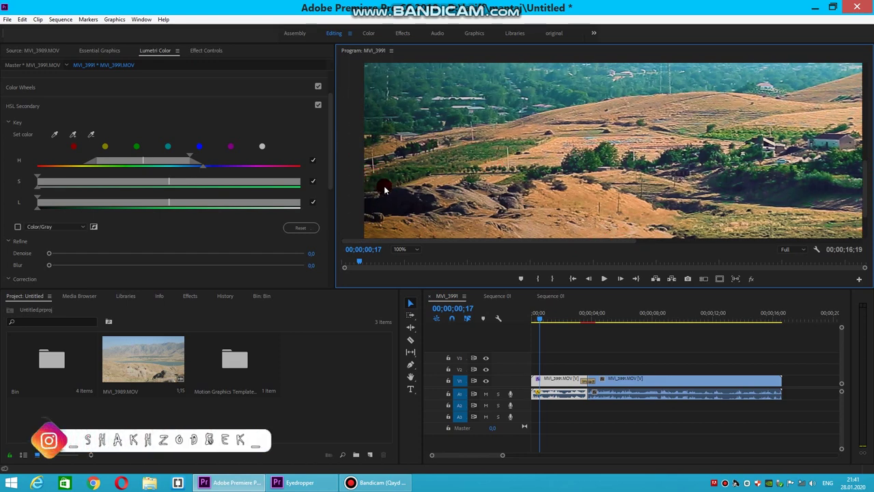
Add hillside colours to the key range and return to the sequence start.
left_click(409, 156)
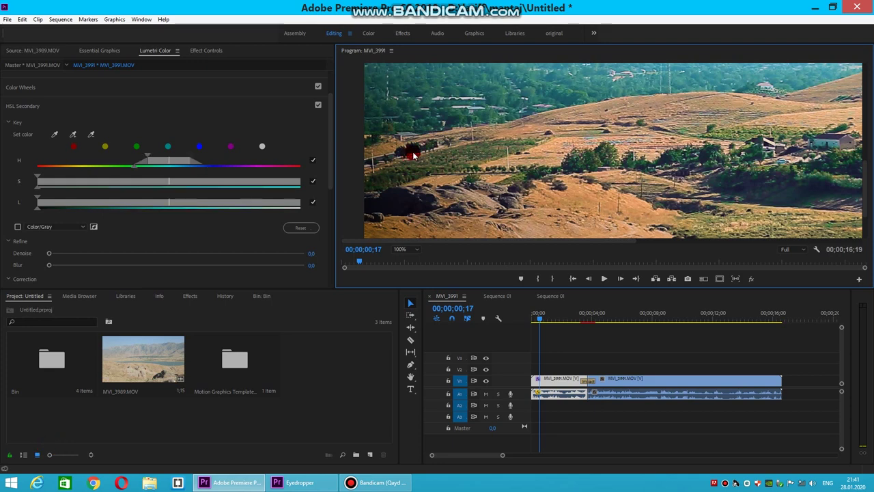
left_click(74, 134)
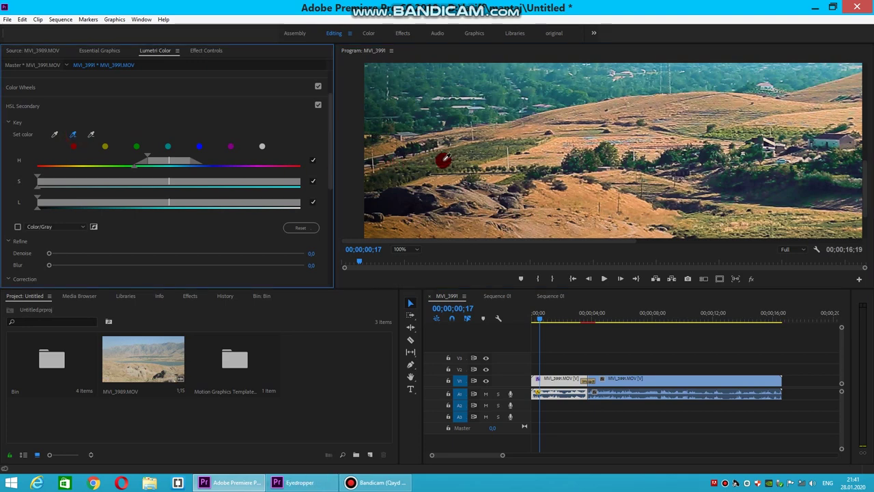
left_click(443, 160)
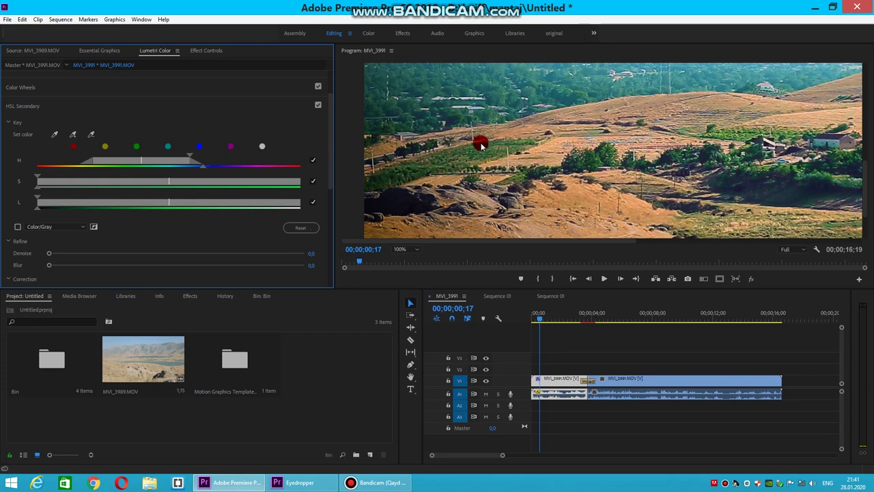
key("Home")
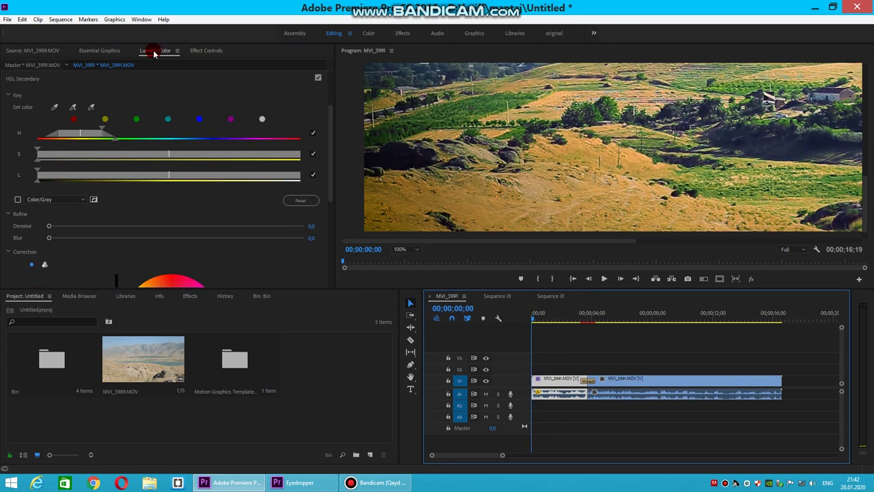